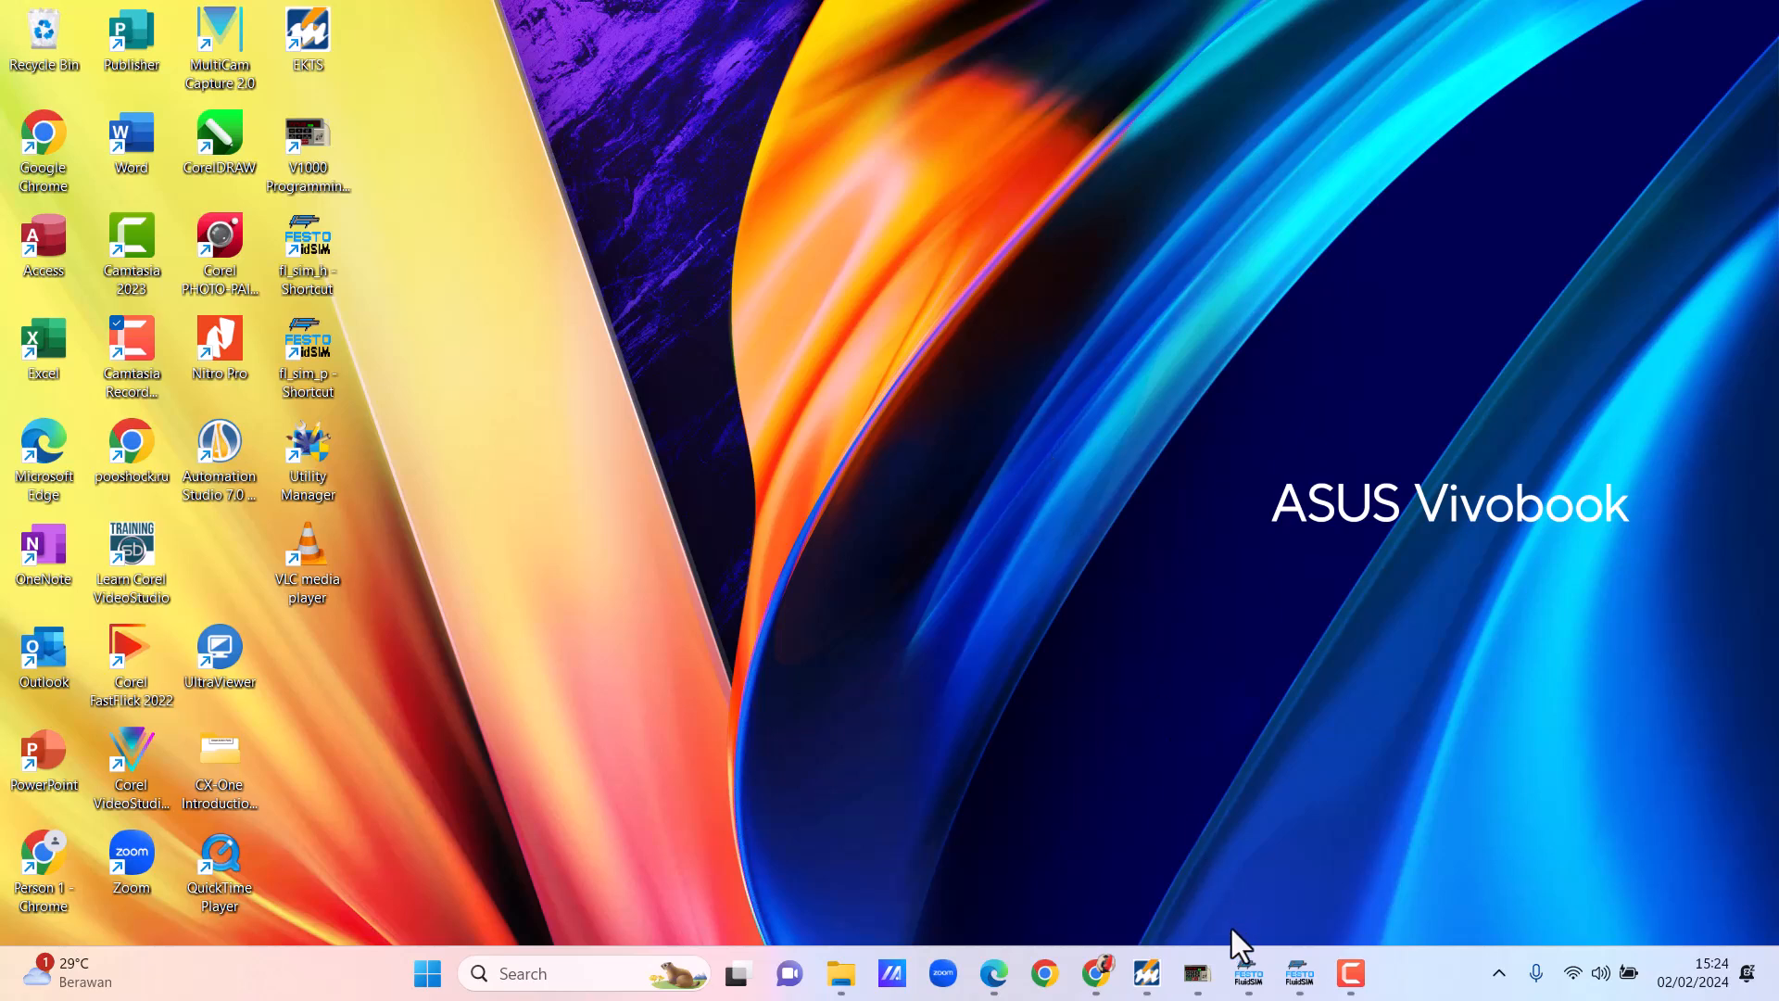
Step: View the open projects in FluidSIM-P, FluidSIM-H, EKTS and the V1000 Programming Simulator in turn
{"action": "left_click", "coordinate": [1247, 973]}
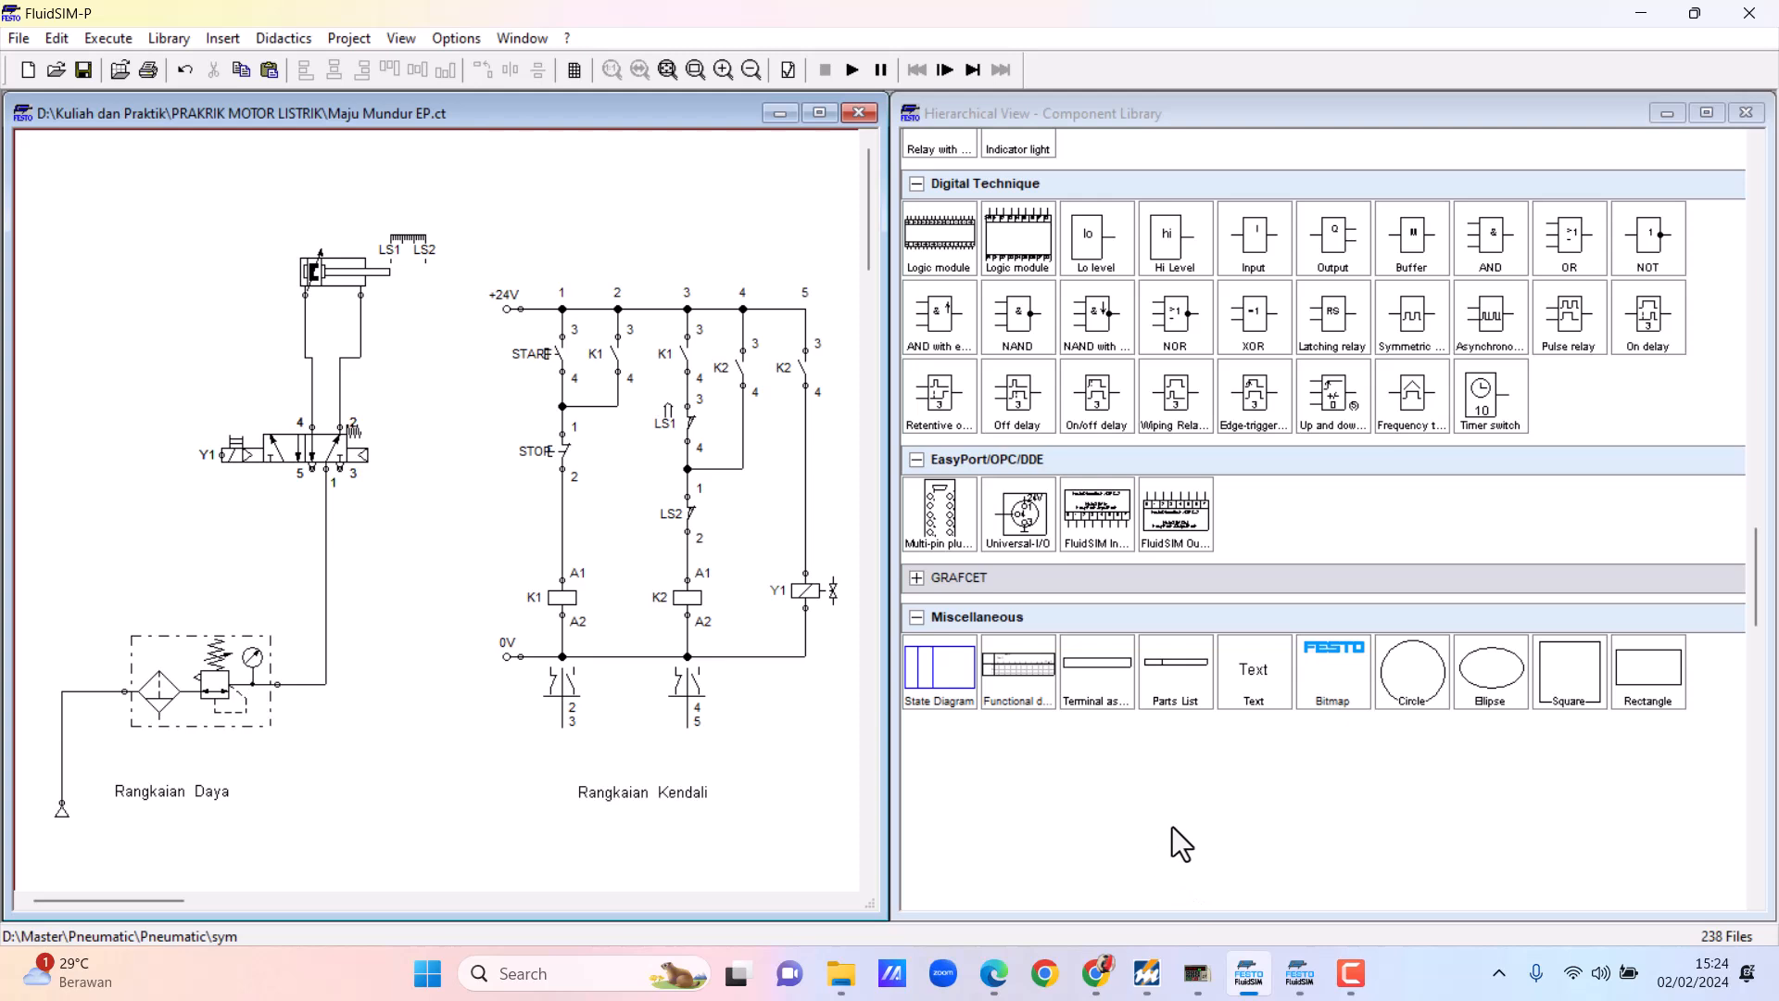
{"action": "left_click", "coordinate": [1300, 972]}
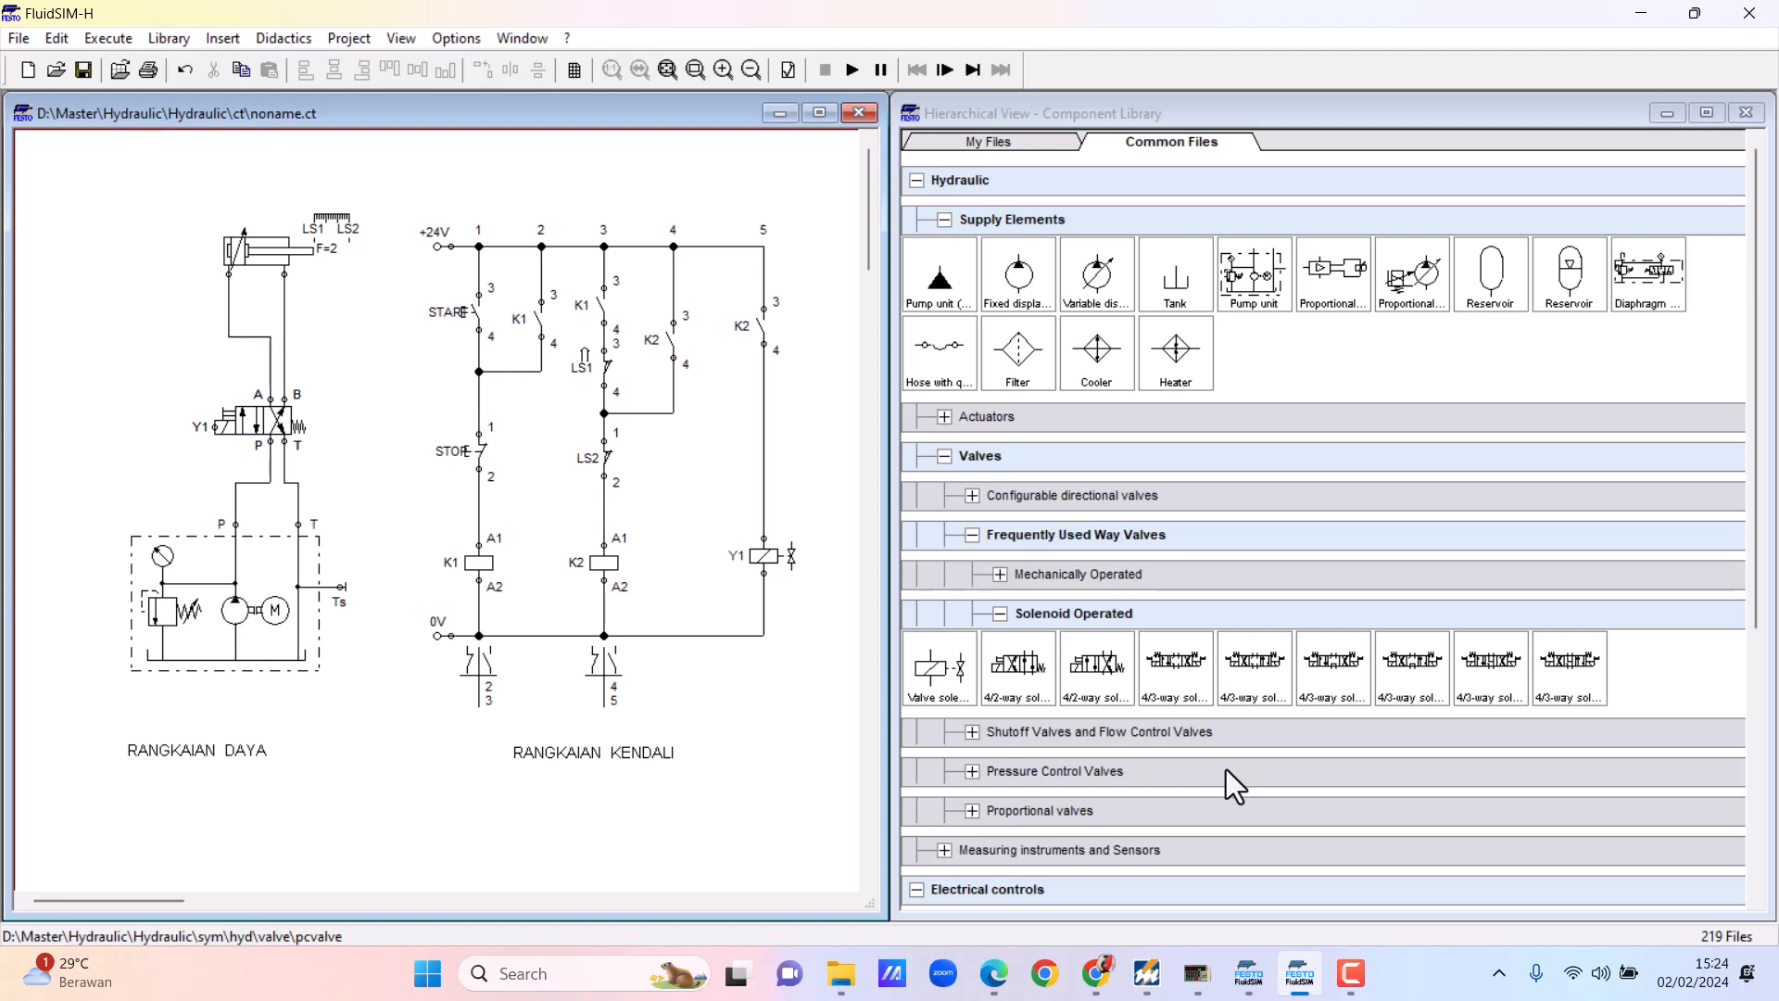
{"action": "left_click", "coordinate": [1155, 977]}
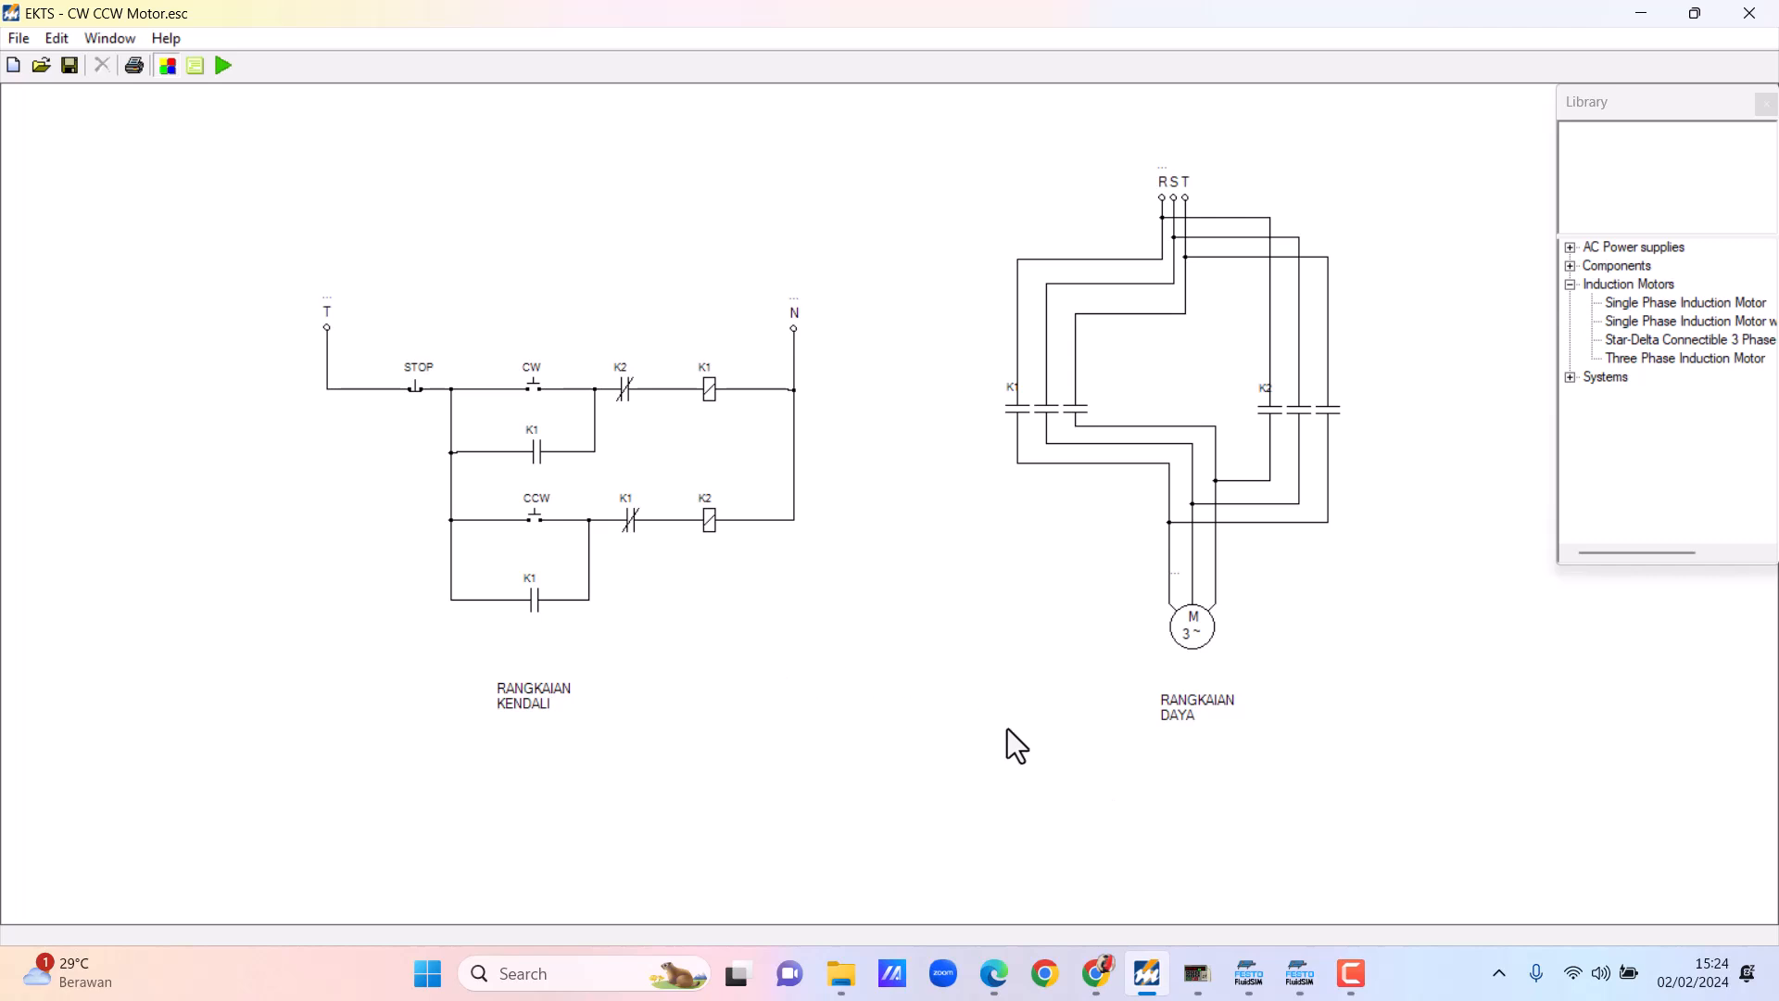
{"action": "left_click", "coordinate": [1205, 980]}
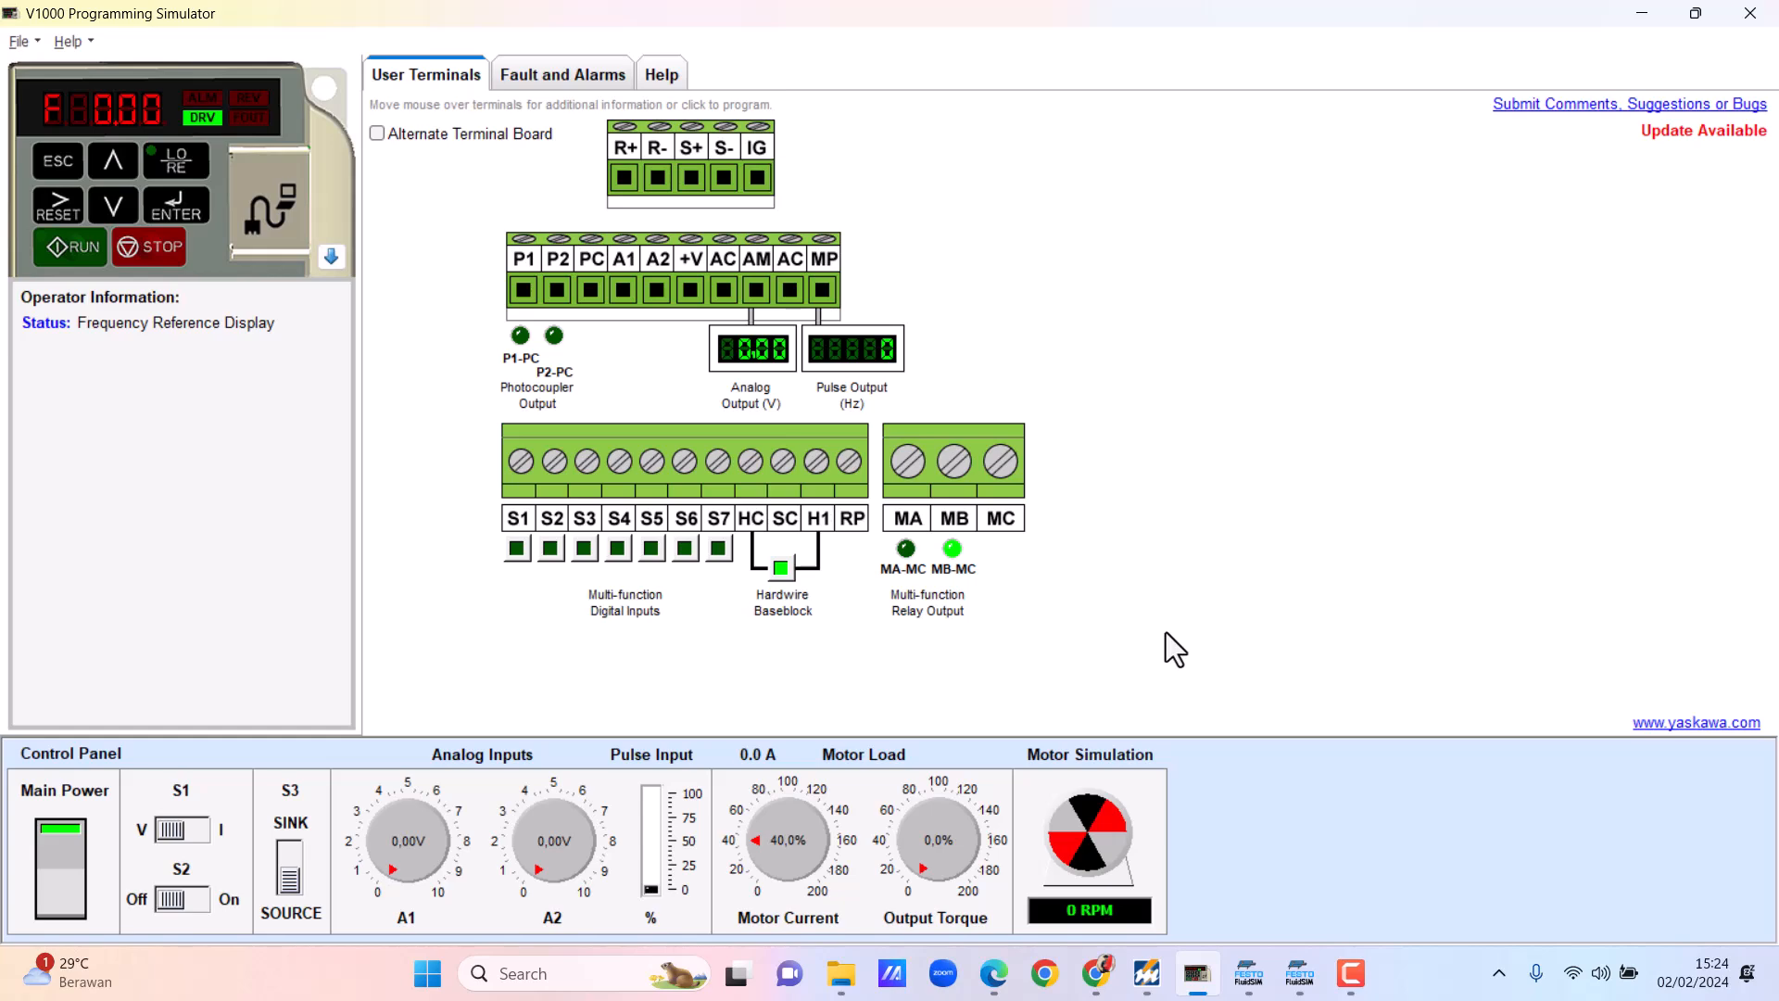
Step: Revisit the FluidSIM-P pneumatic, FluidSIM-H hydraulic and EKTS motor circuits, finishing at the V1000 Programming Simulator
{"action": "left_click", "coordinate": [1248, 973]}
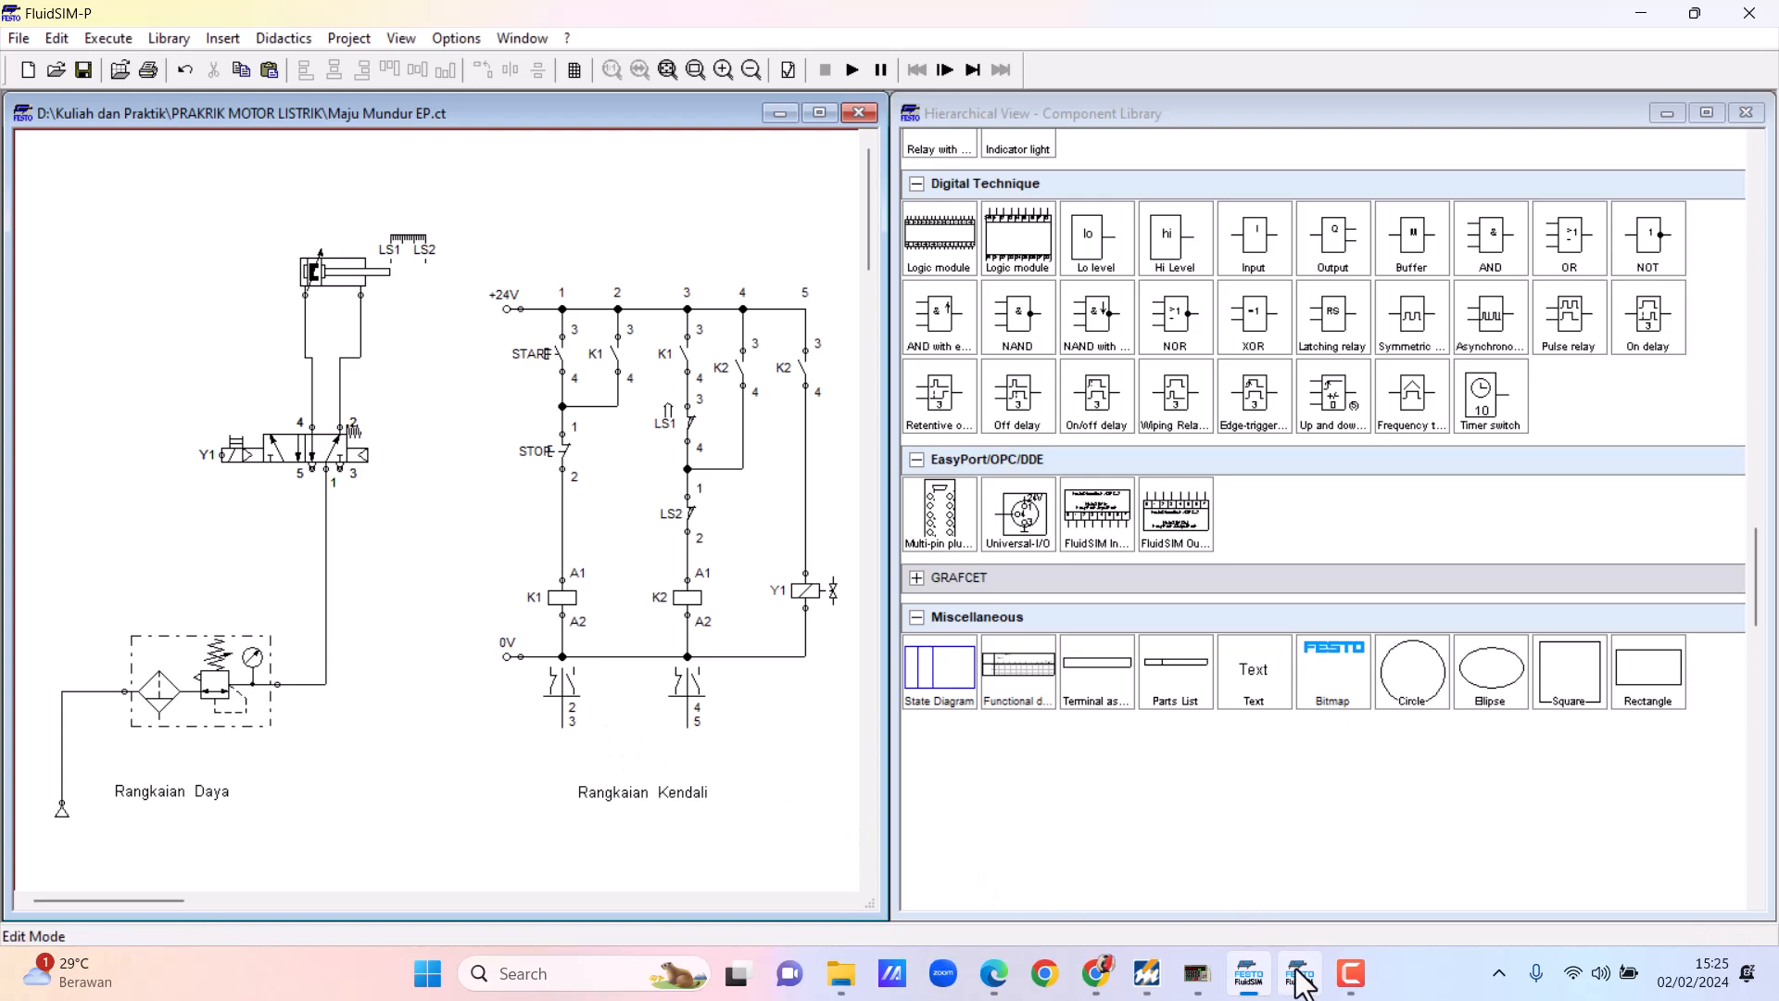
{"action": "mouse_move", "coordinate": [1306, 989]}
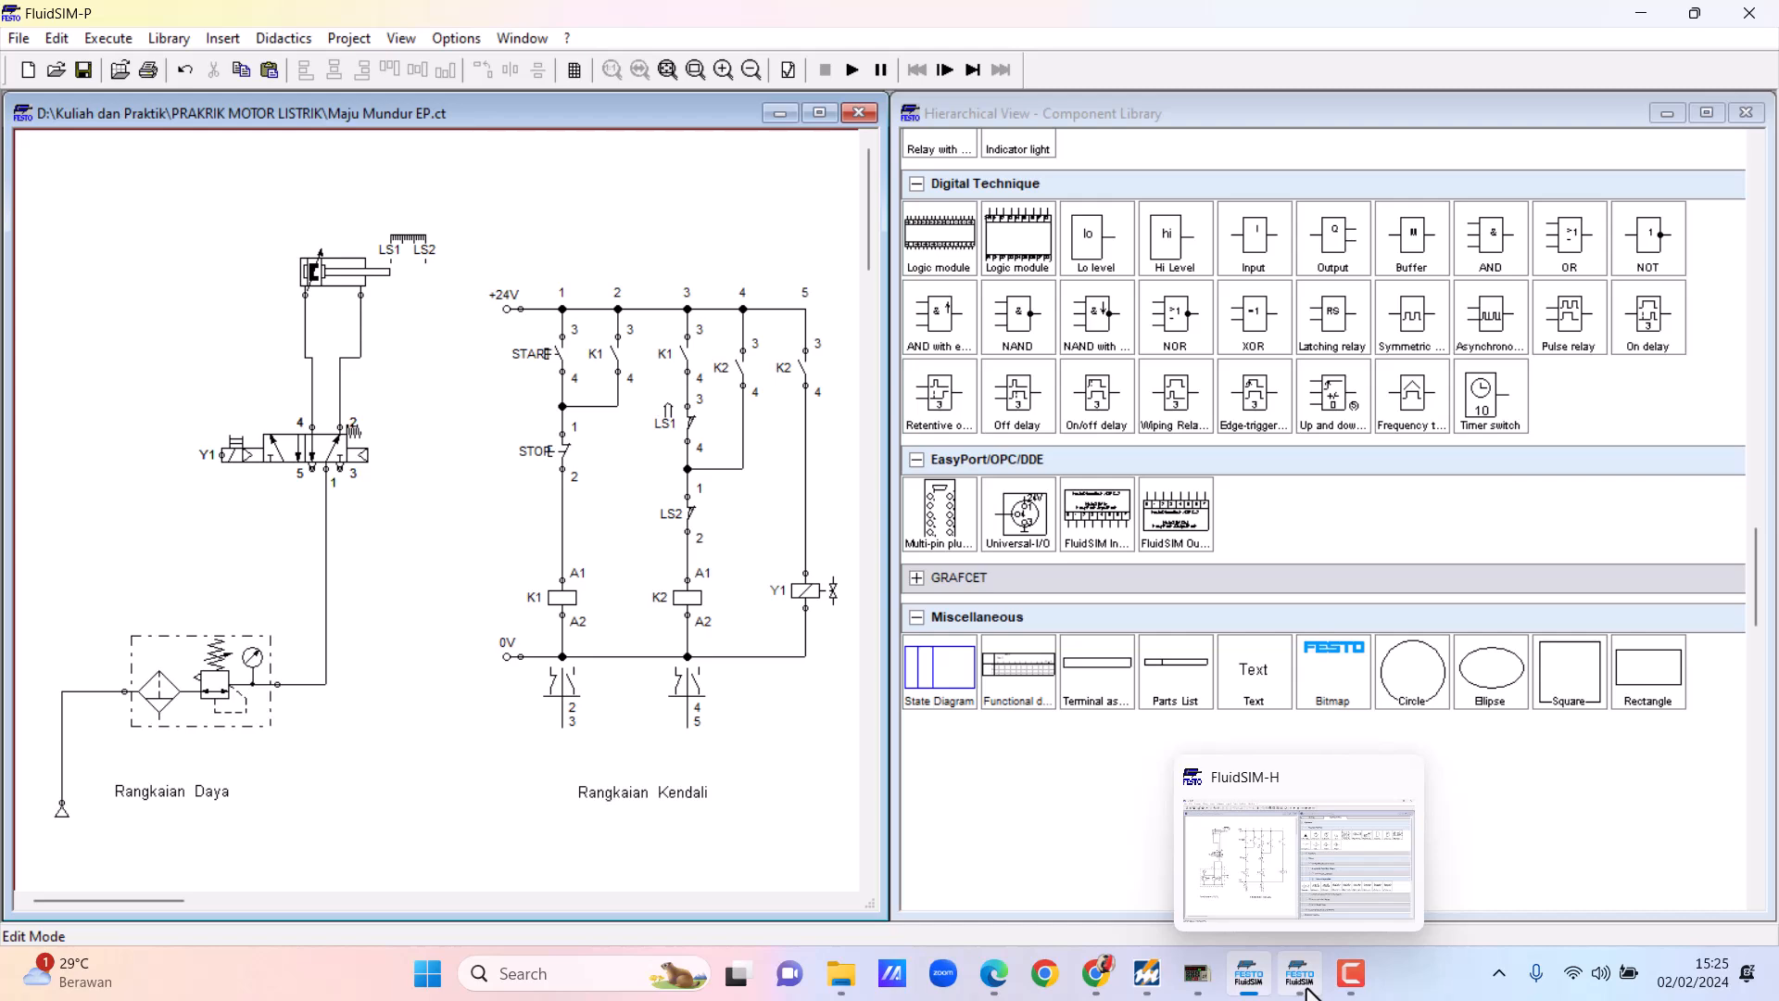
{"action": "left_click", "coordinate": [1307, 988]}
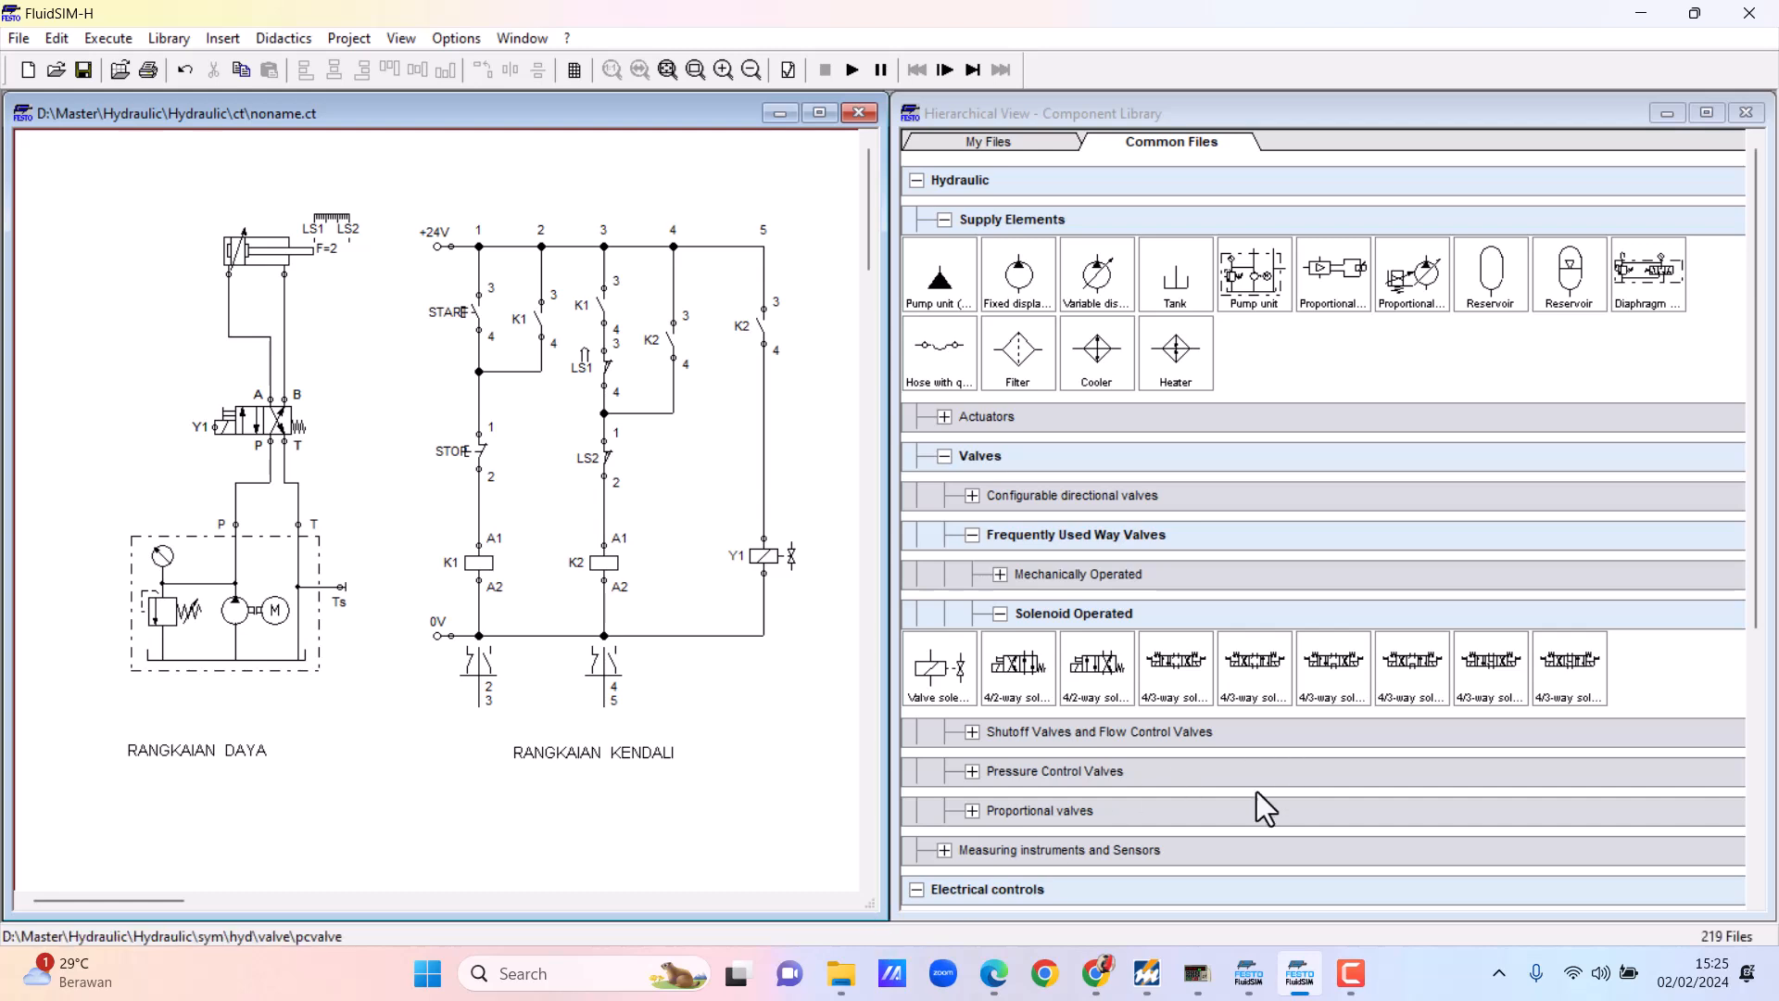
{"action": "left_click", "coordinate": [1148, 976]}
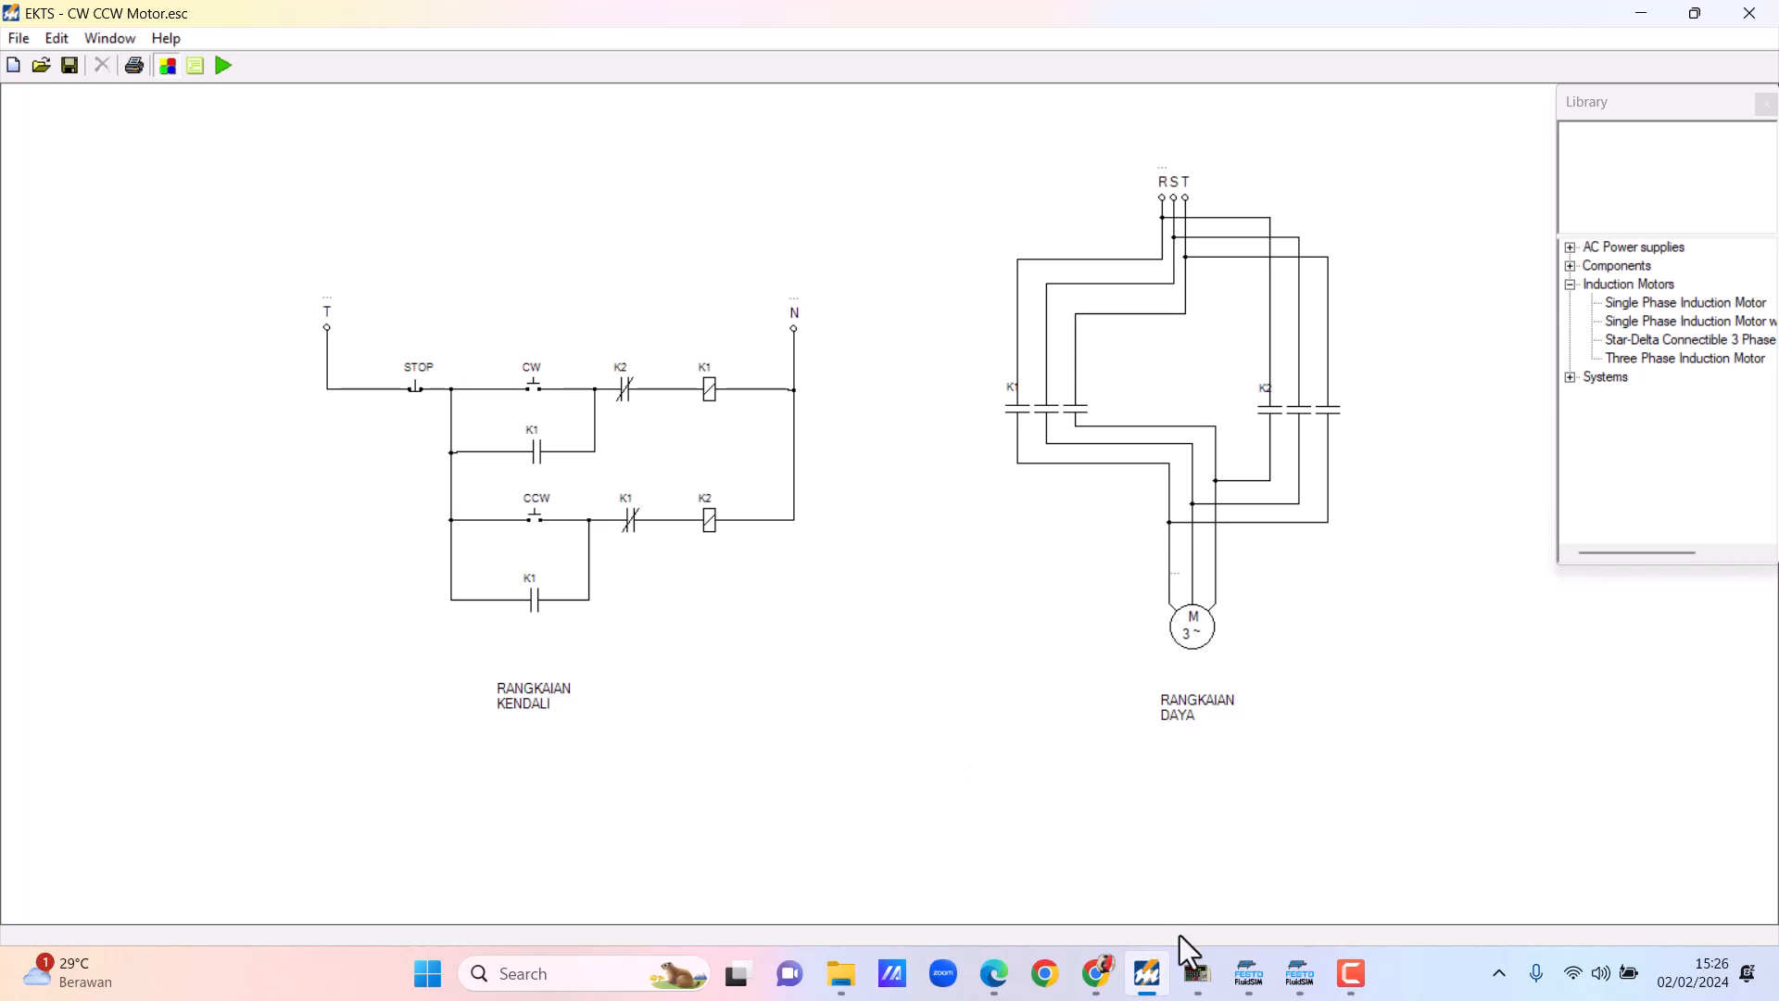
{"action": "left_click", "coordinate": [1198, 983]}
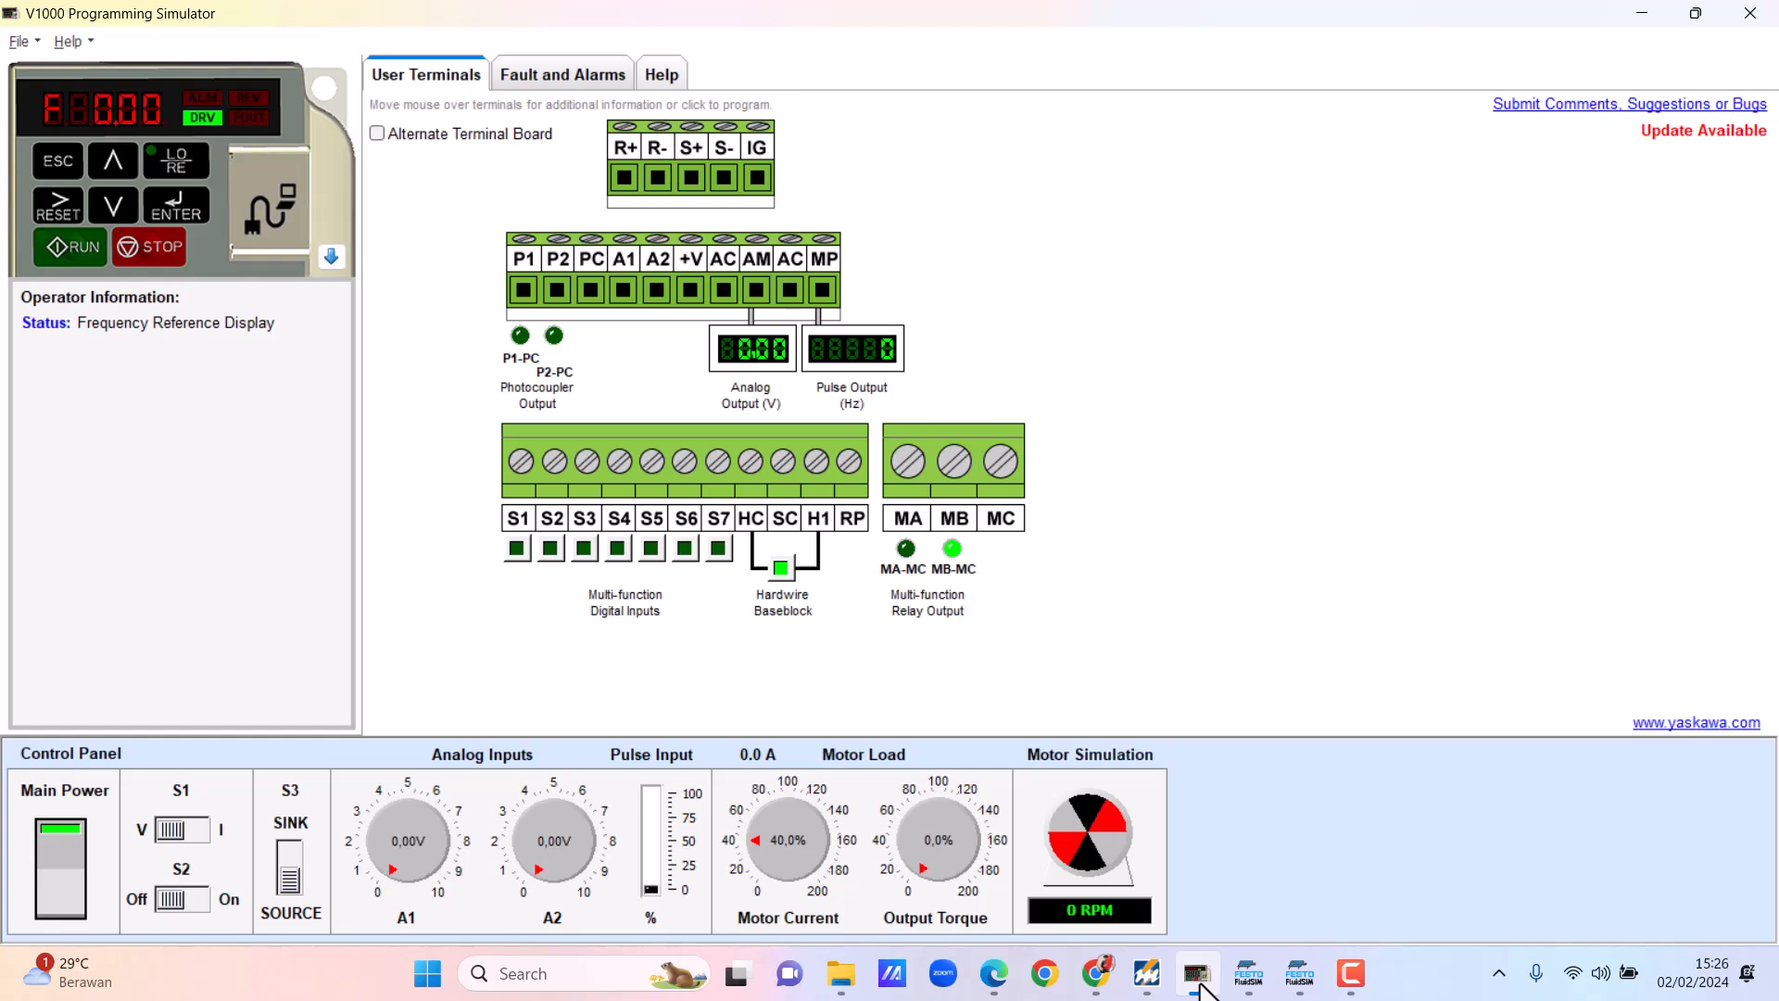
Step: Compare the FluidSIM-P and FluidSIM-H circuits, then return to FluidSIM-P and examine its pneumatic supply, actuator and valve components
{"action": "left_click", "coordinate": [1248, 973]}
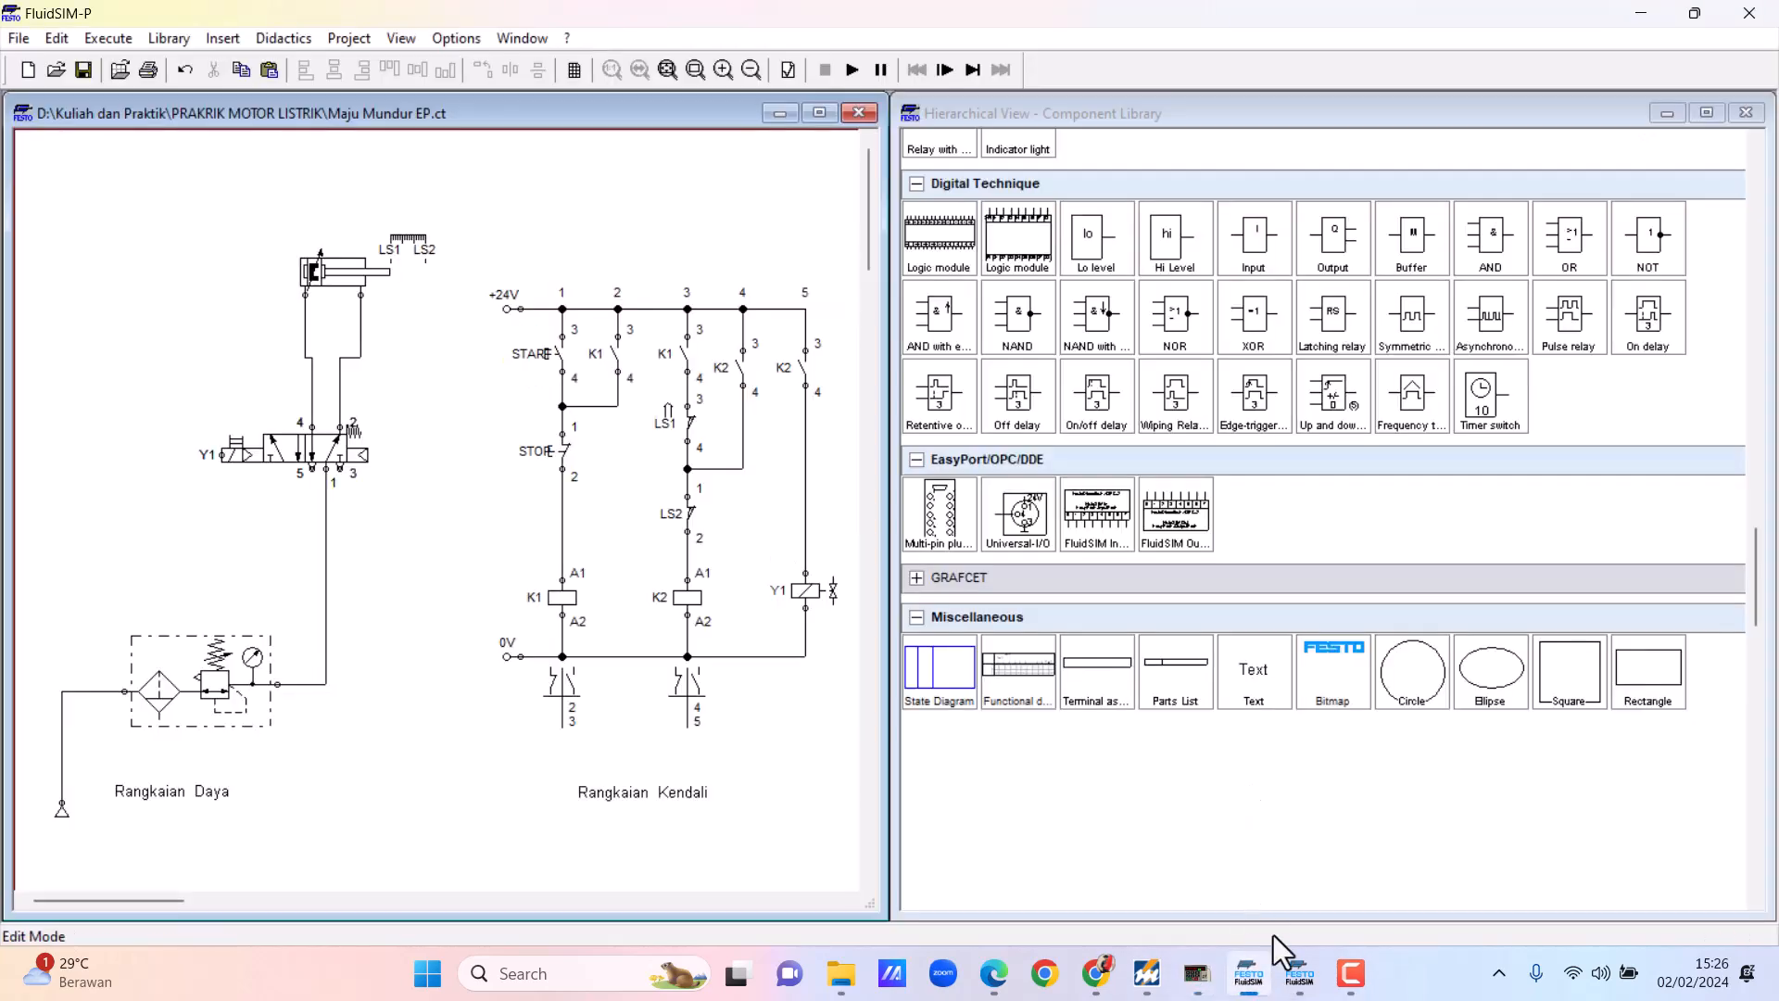
{"action": "left_click", "coordinate": [1299, 973]}
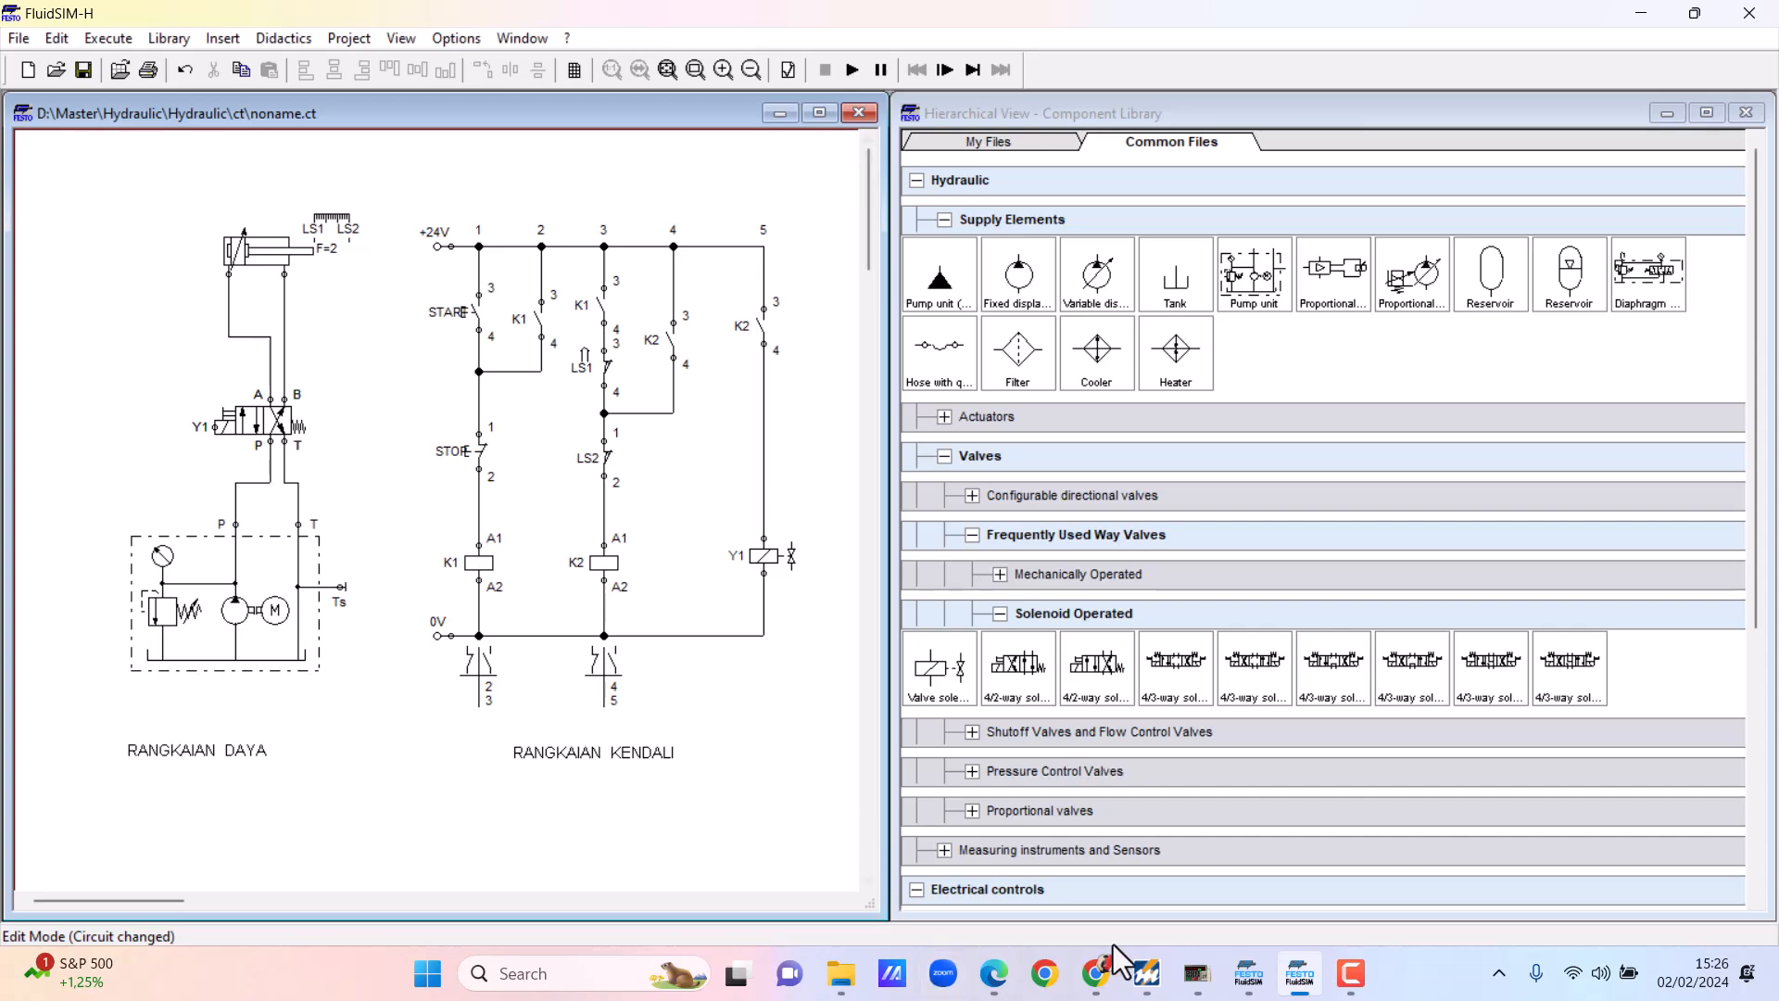
{"action": "left_click", "coordinate": [1250, 984]}
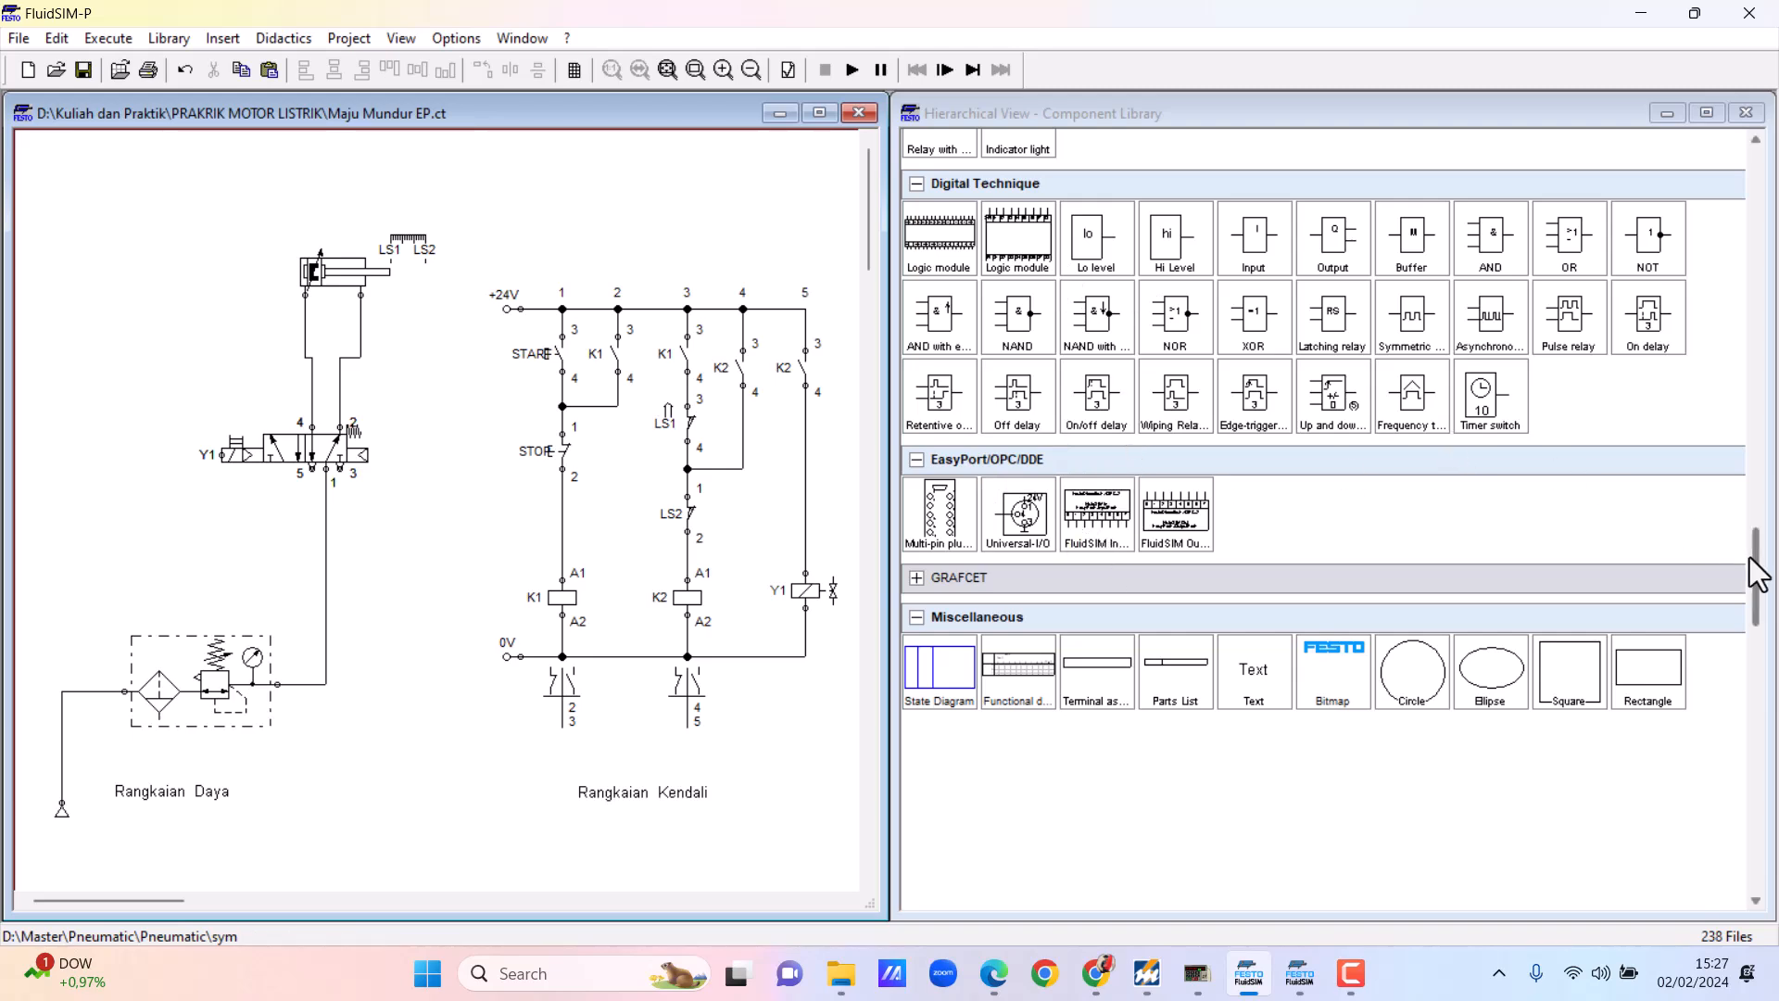
{"action": "left_click_drag", "start_coordinate": [1753, 570], "coordinate": [1740, 180]}
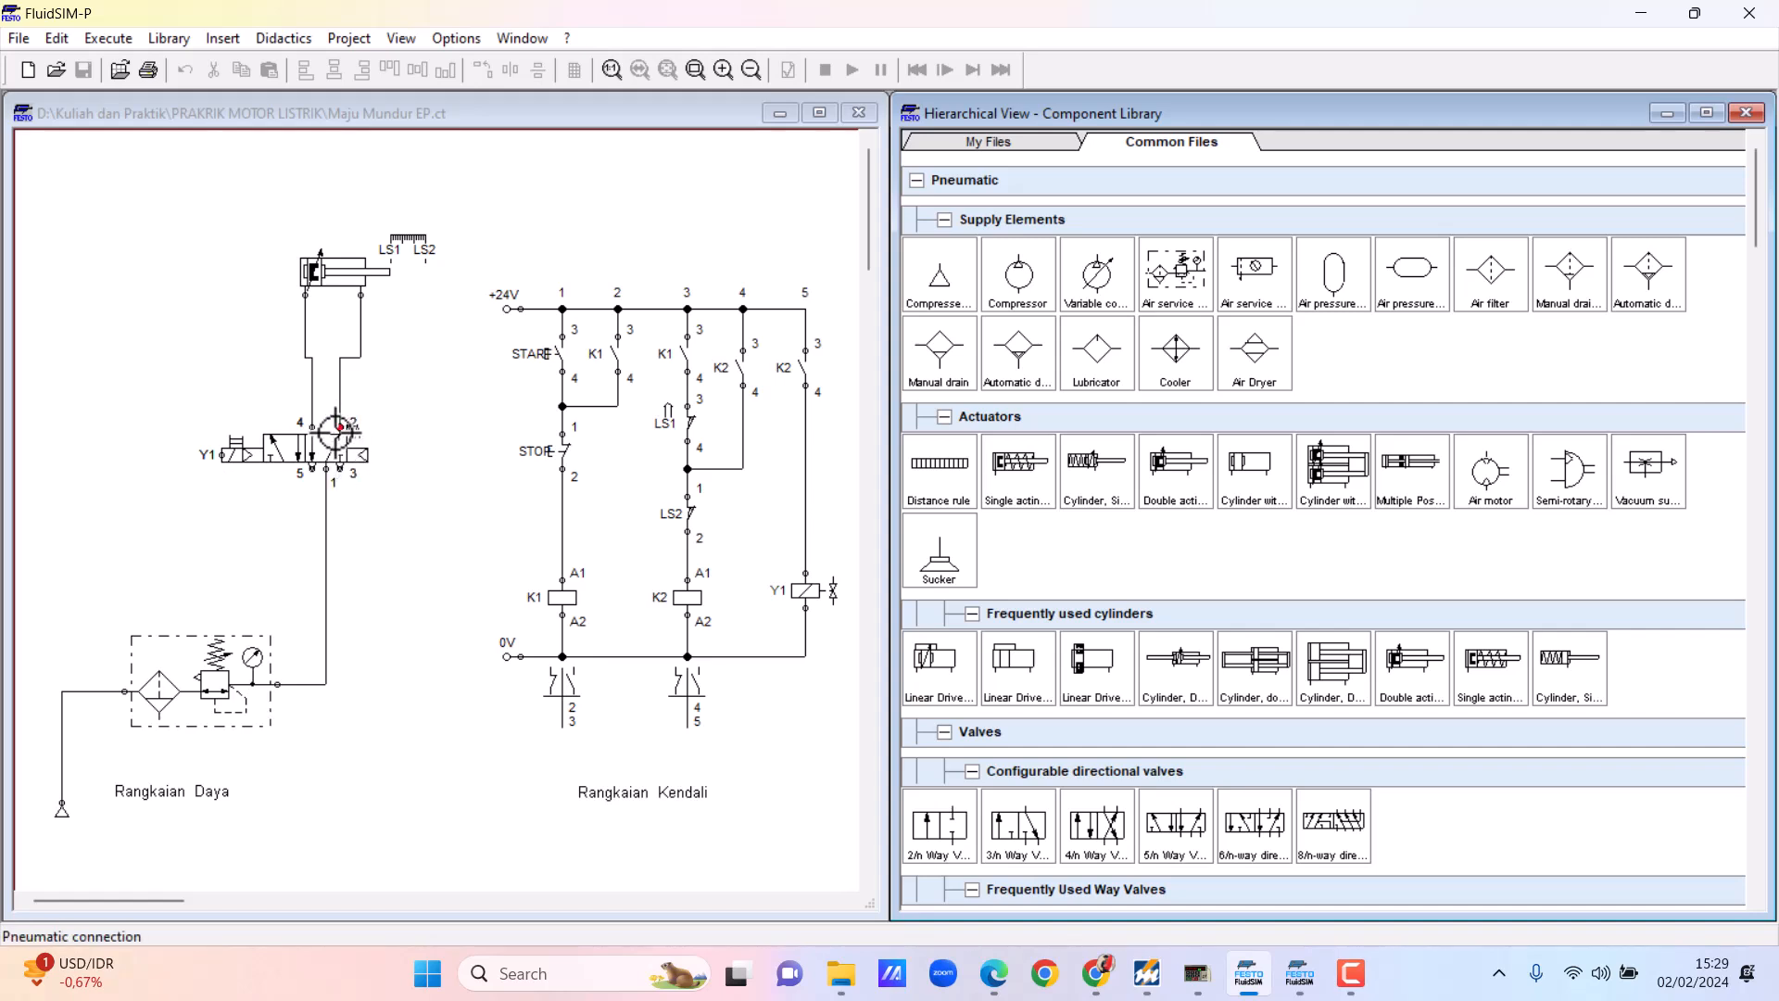
Step: Simulate the pneumatic circuit, try the manual override of valve Y1, and restart and stop the simulation once more
{"action": "left_click", "coordinate": [235, 447]}
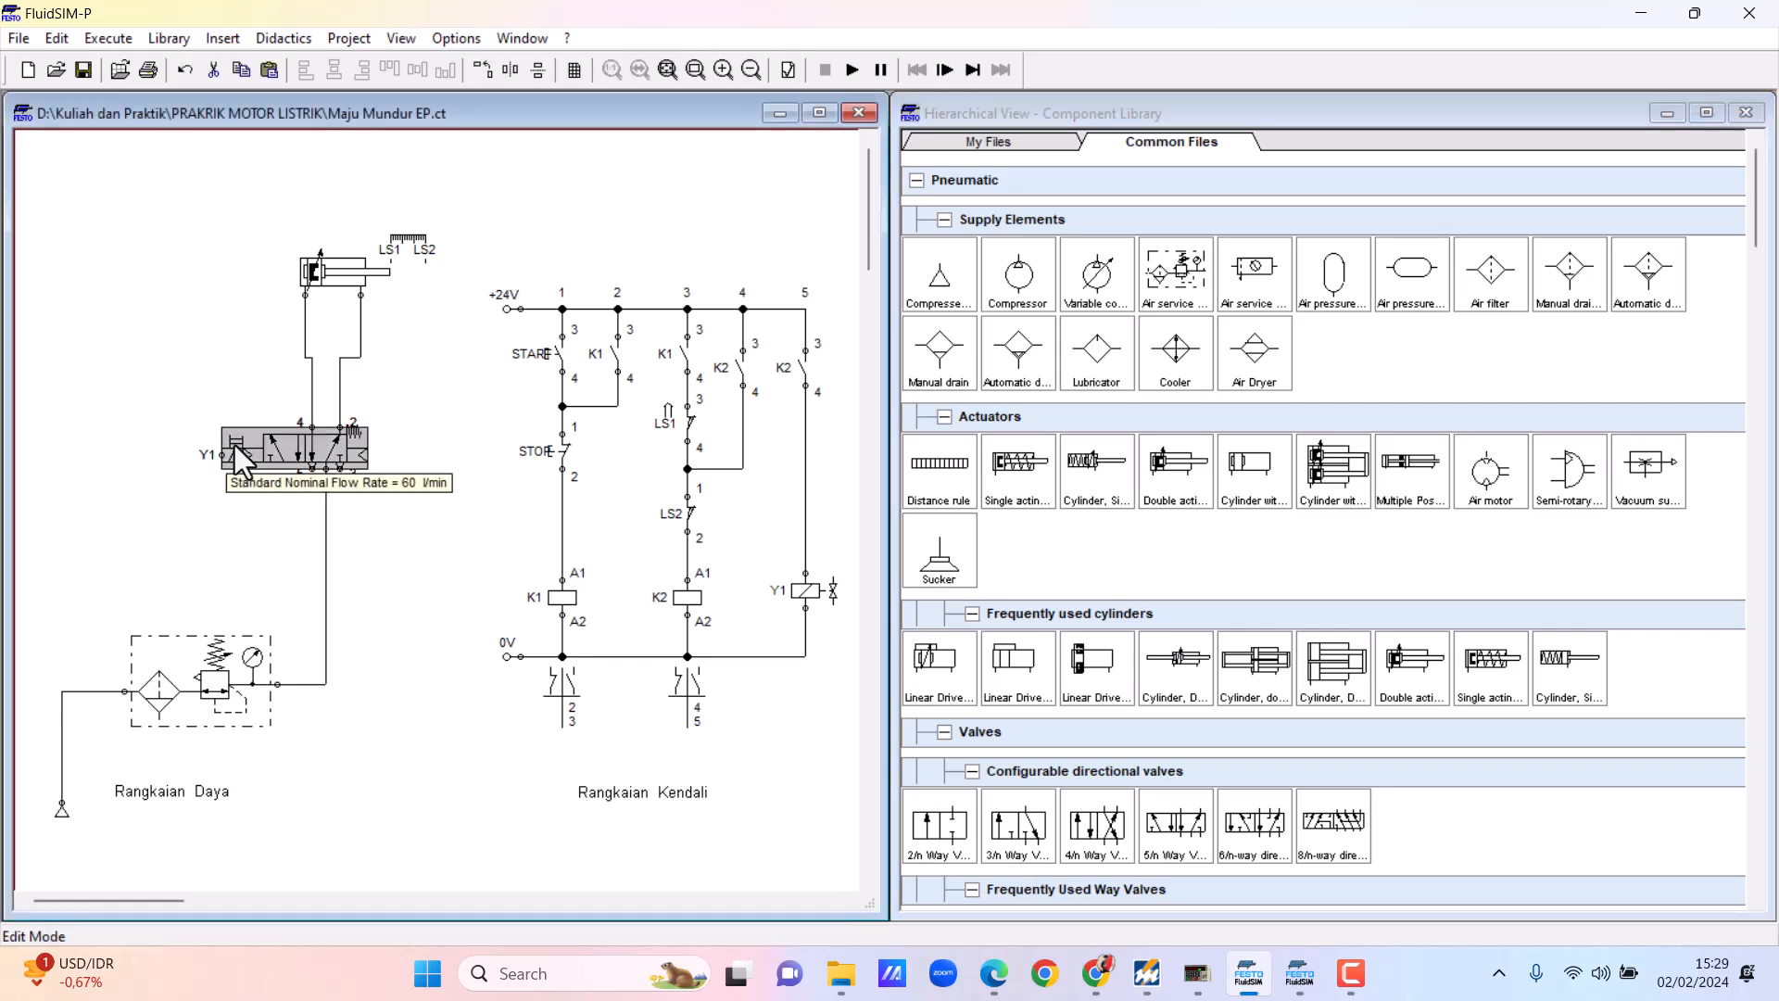
{"action": "left_click", "coordinate": [448, 462]}
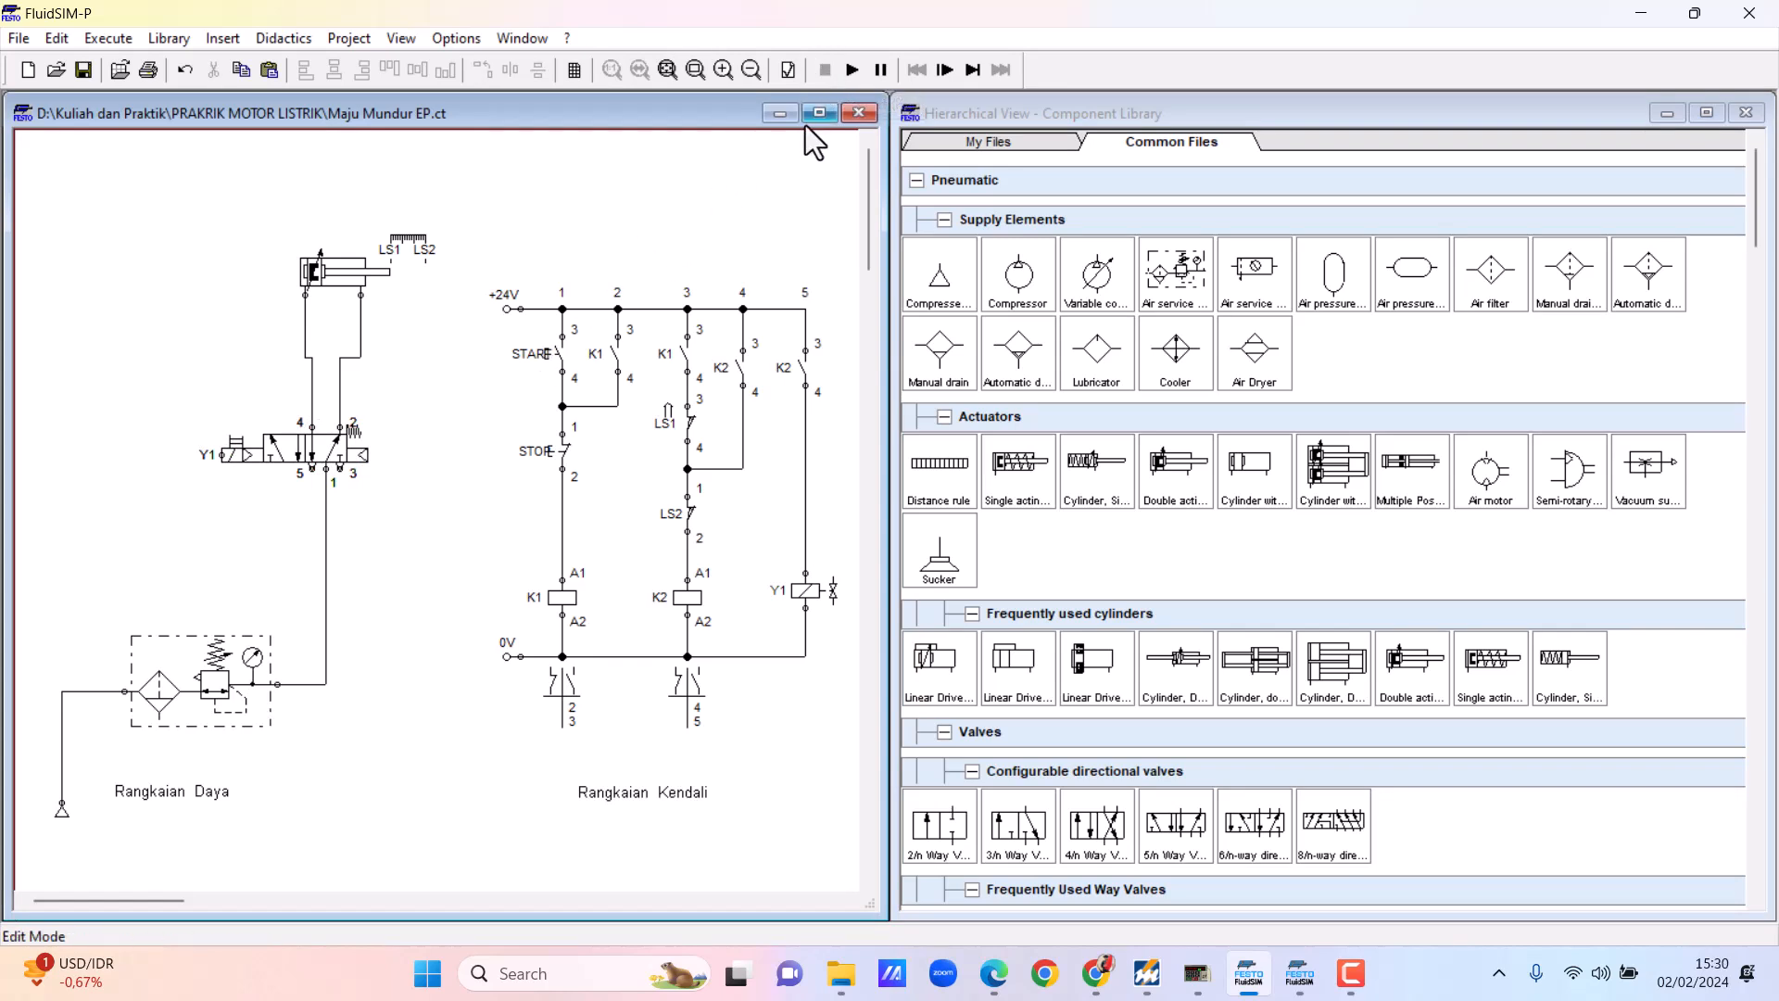
{"action": "left_click", "coordinate": [851, 70]}
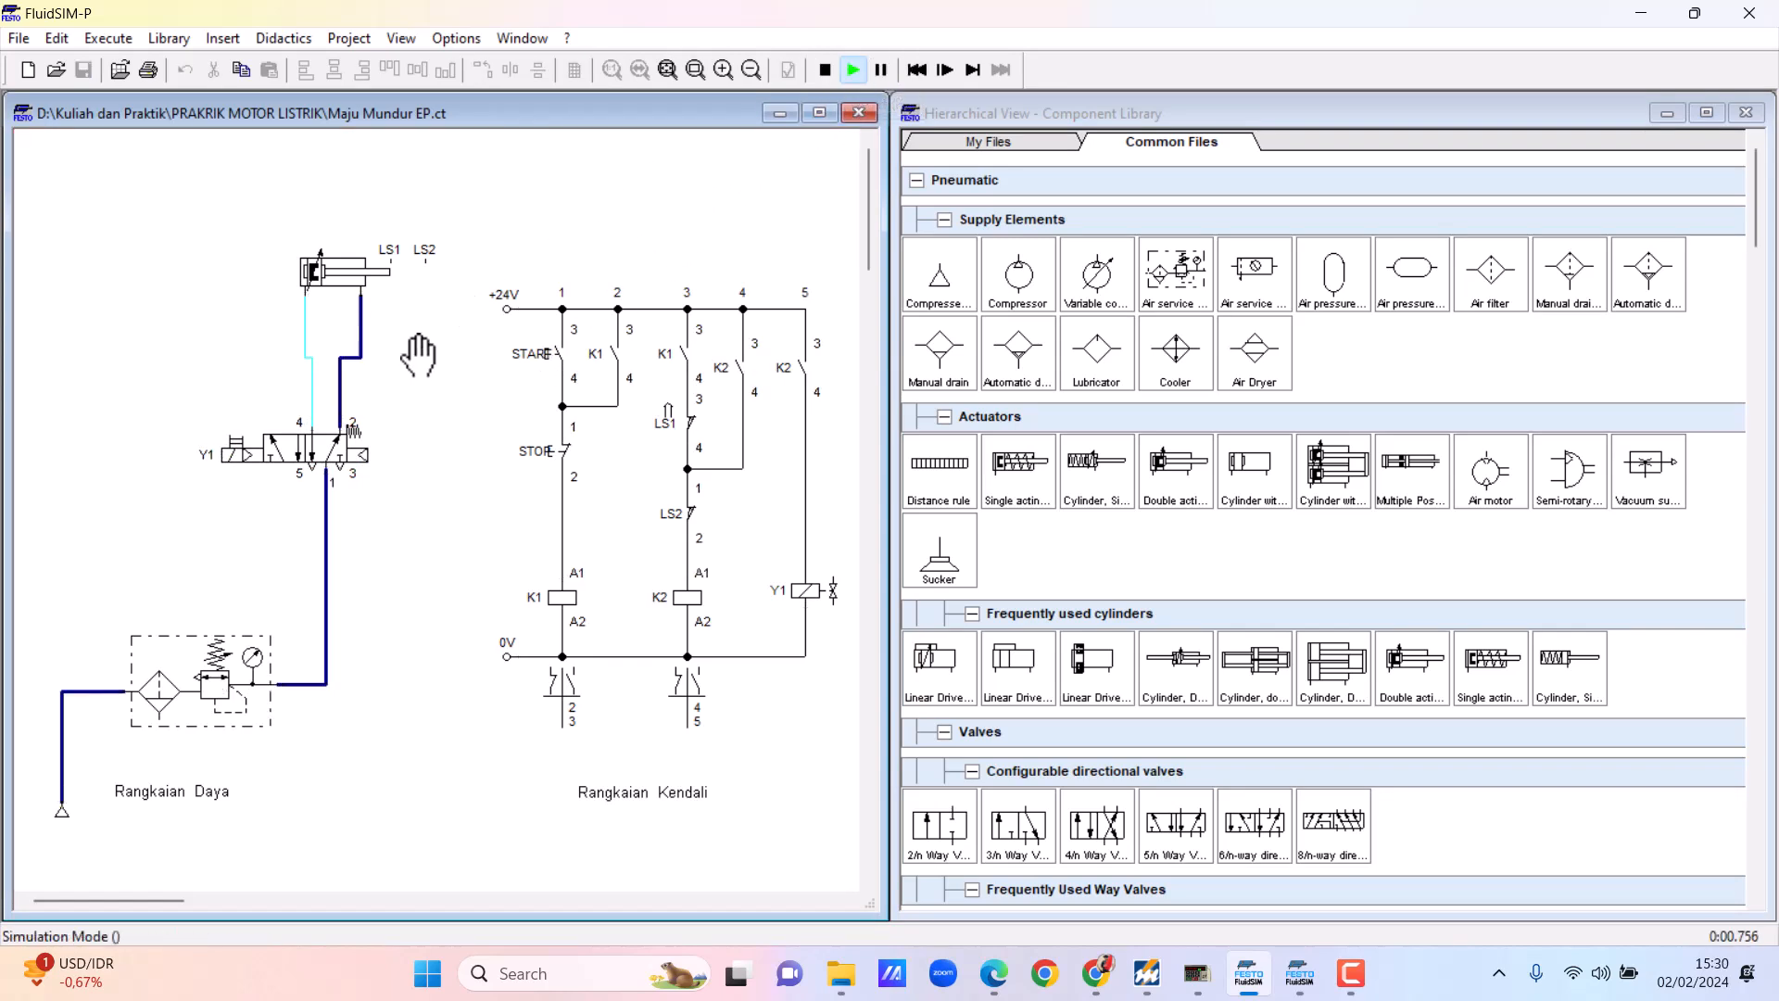
{"action": "left_click", "coordinate": [231, 438]}
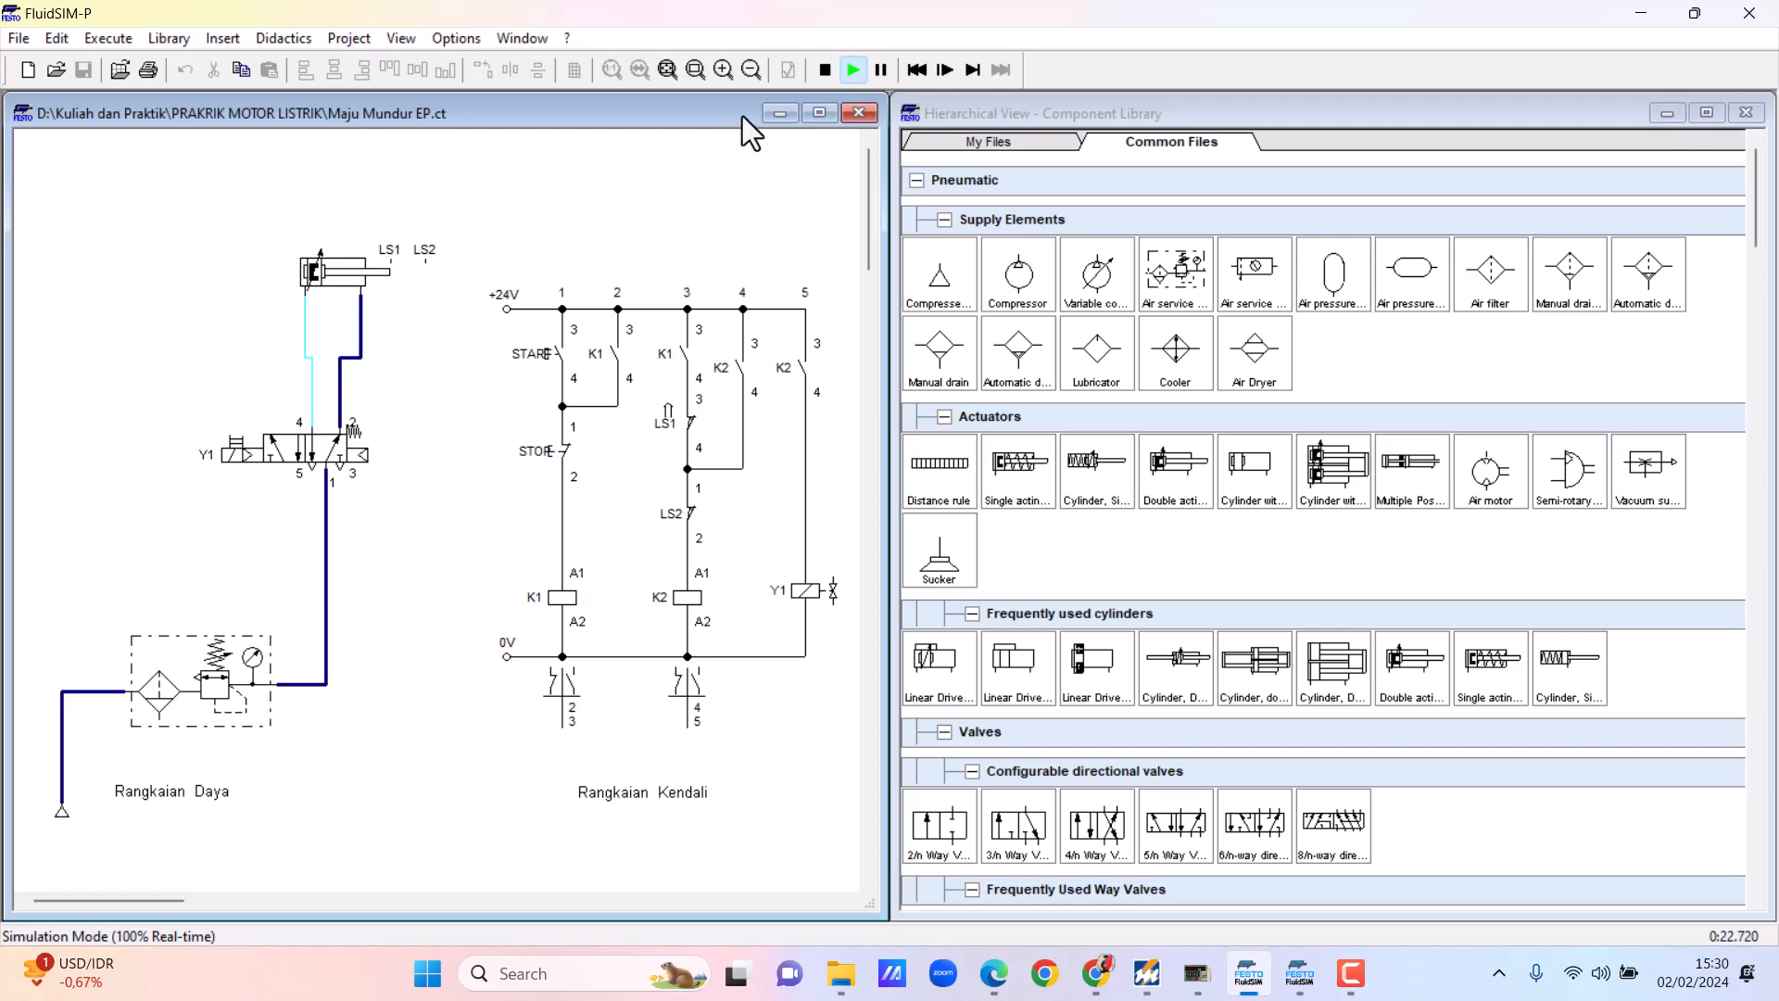
{"action": "left_click", "coordinate": [825, 74]}
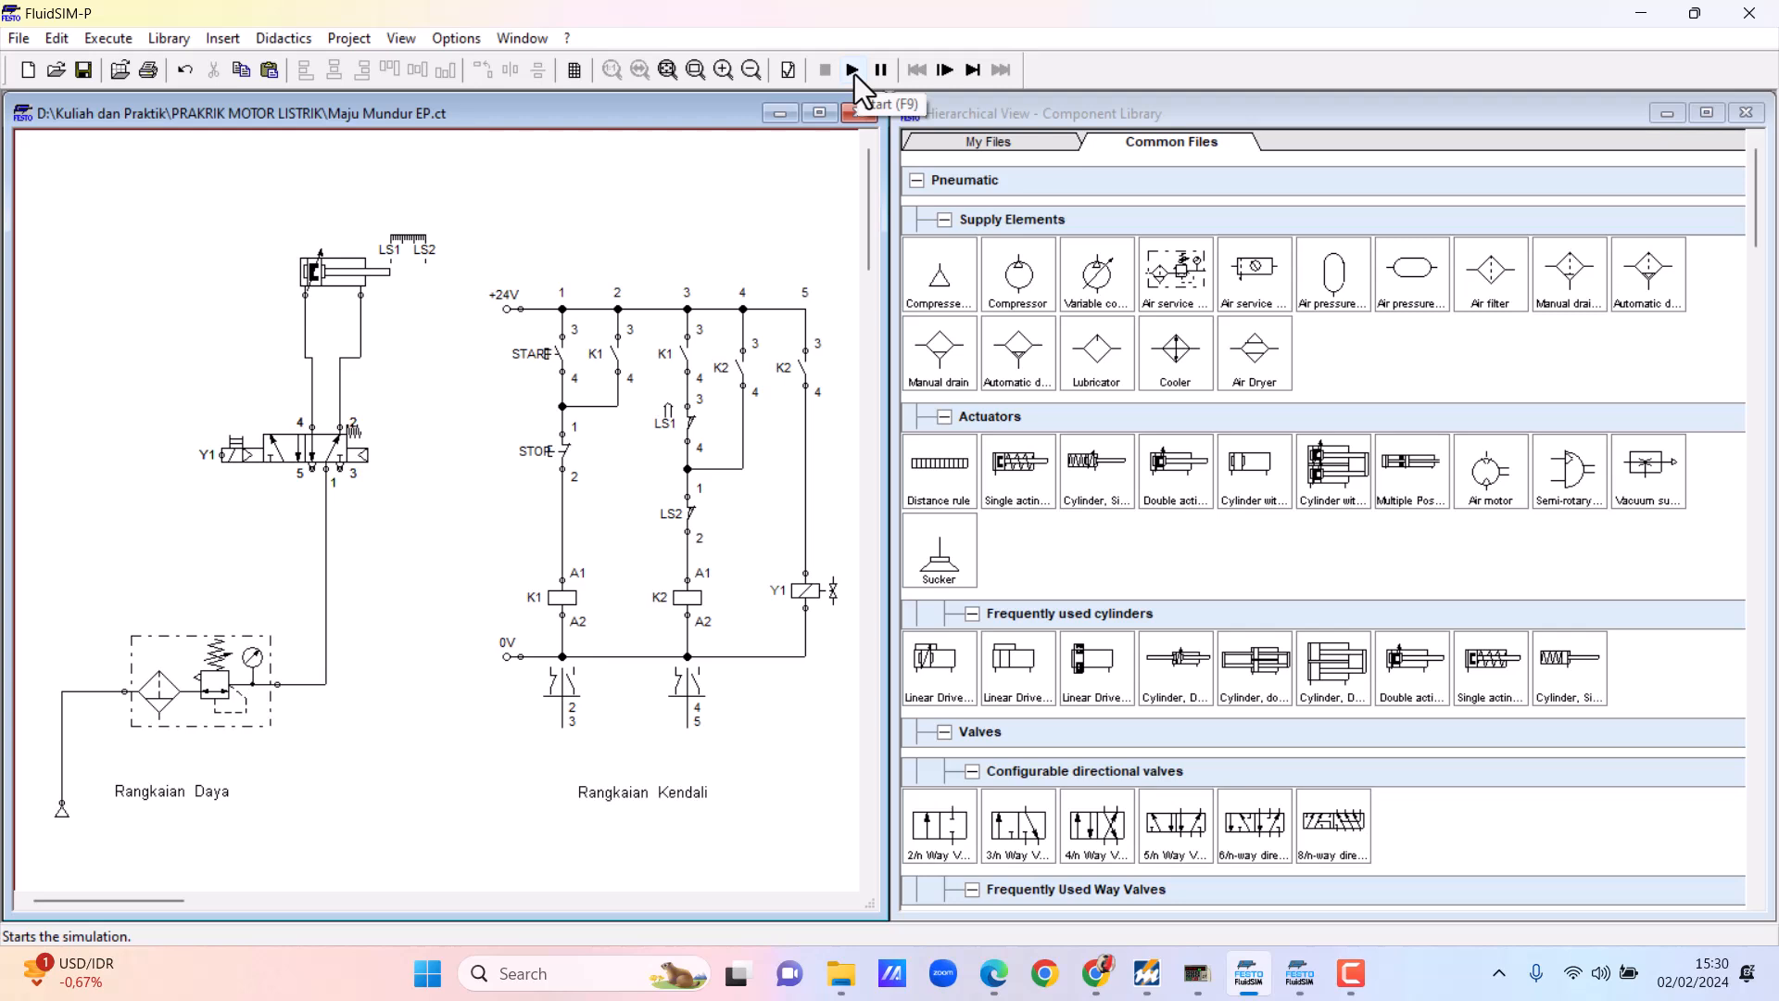
{"action": "left_click", "coordinate": [852, 71]}
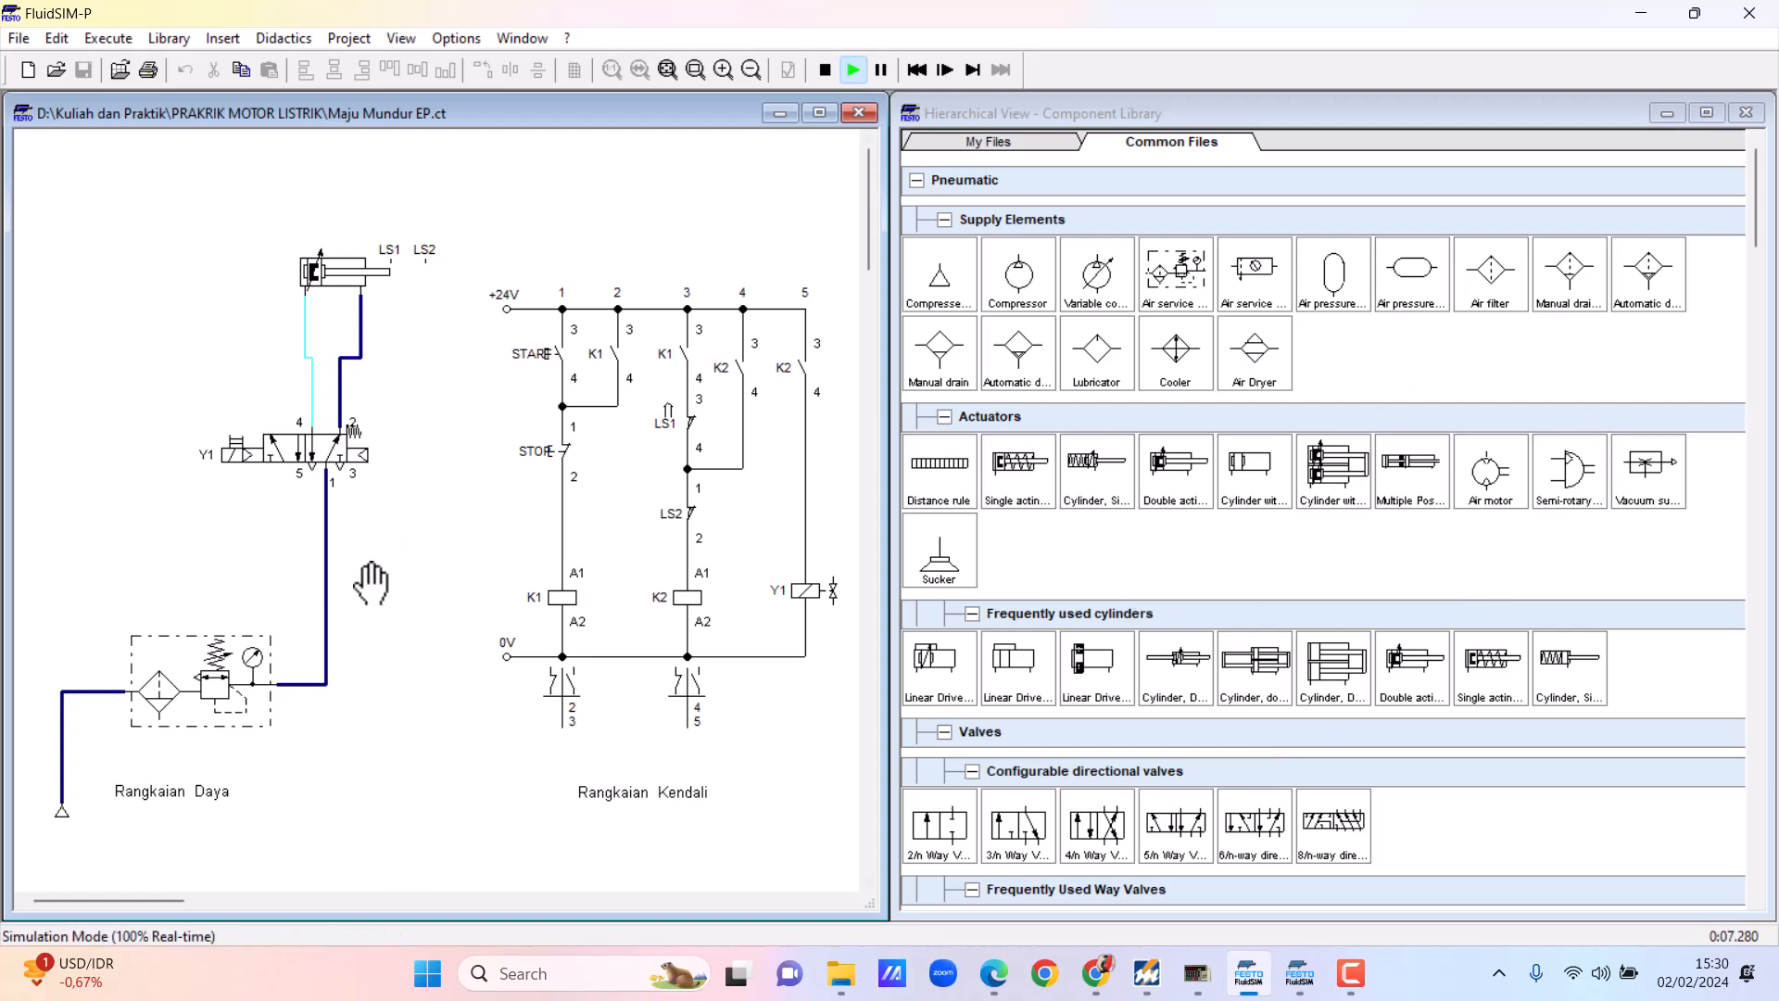
{"action": "left_click", "coordinate": [821, 70]}
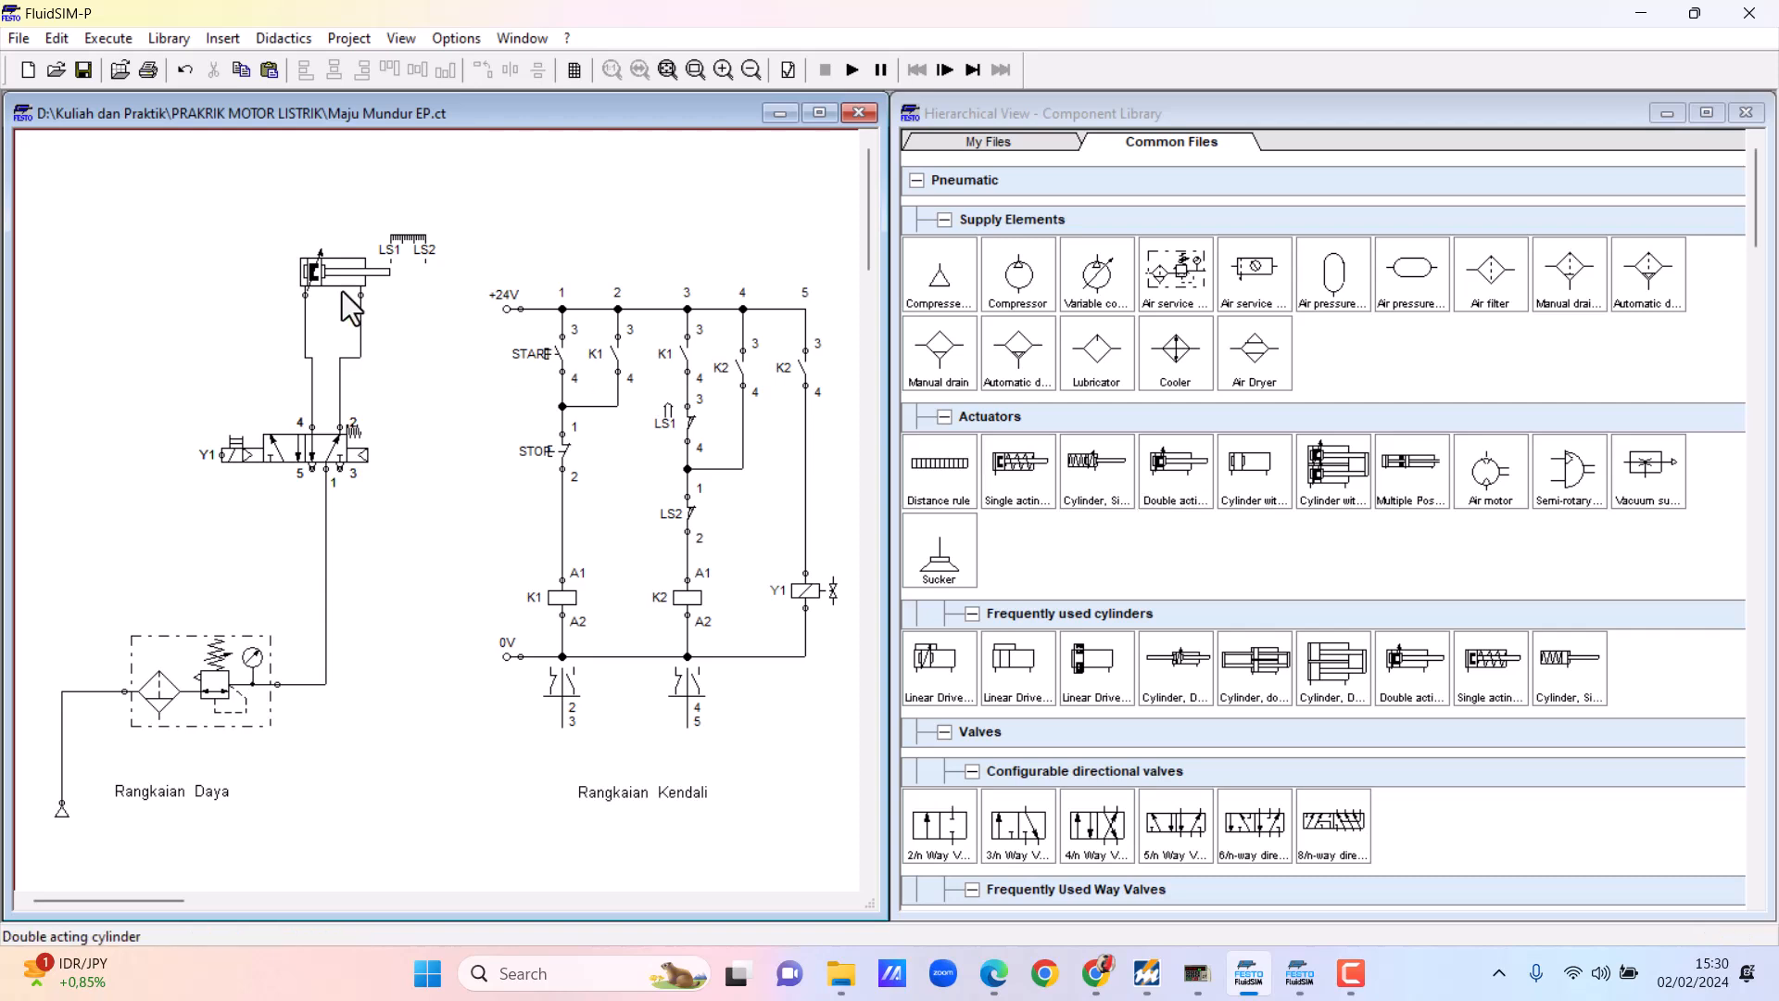
Step: Add a second double acting cylinder and connect its rear port to valve port 4, removing the original cylinder's line there
{"action": "left_click_drag", "start_coordinate": [1164, 470], "coordinate": [139, 236]}
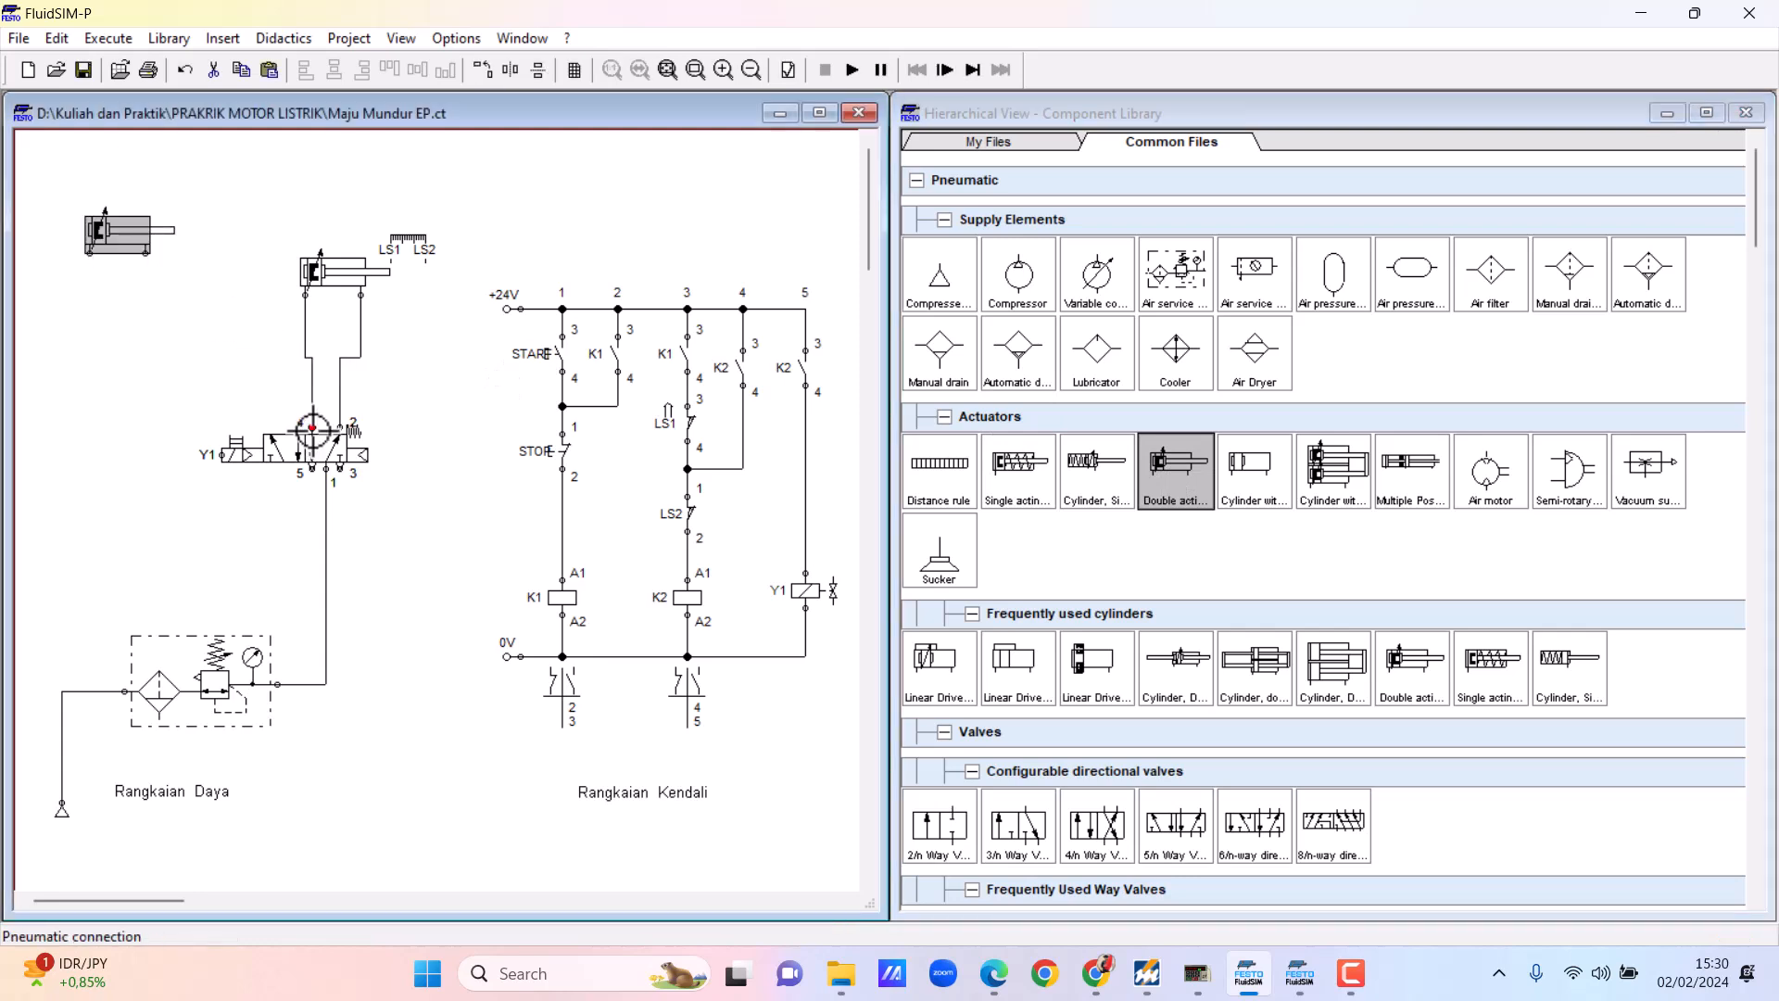
{"action": "mouse_move", "coordinate": [313, 427]}
{"action": "left_mouse_down"}
{"action": "mouse_move", "coordinate": [91, 262]}
{"action": "mouse_move", "coordinate": [92, 373]}
{"action": "left_mouse_up"}
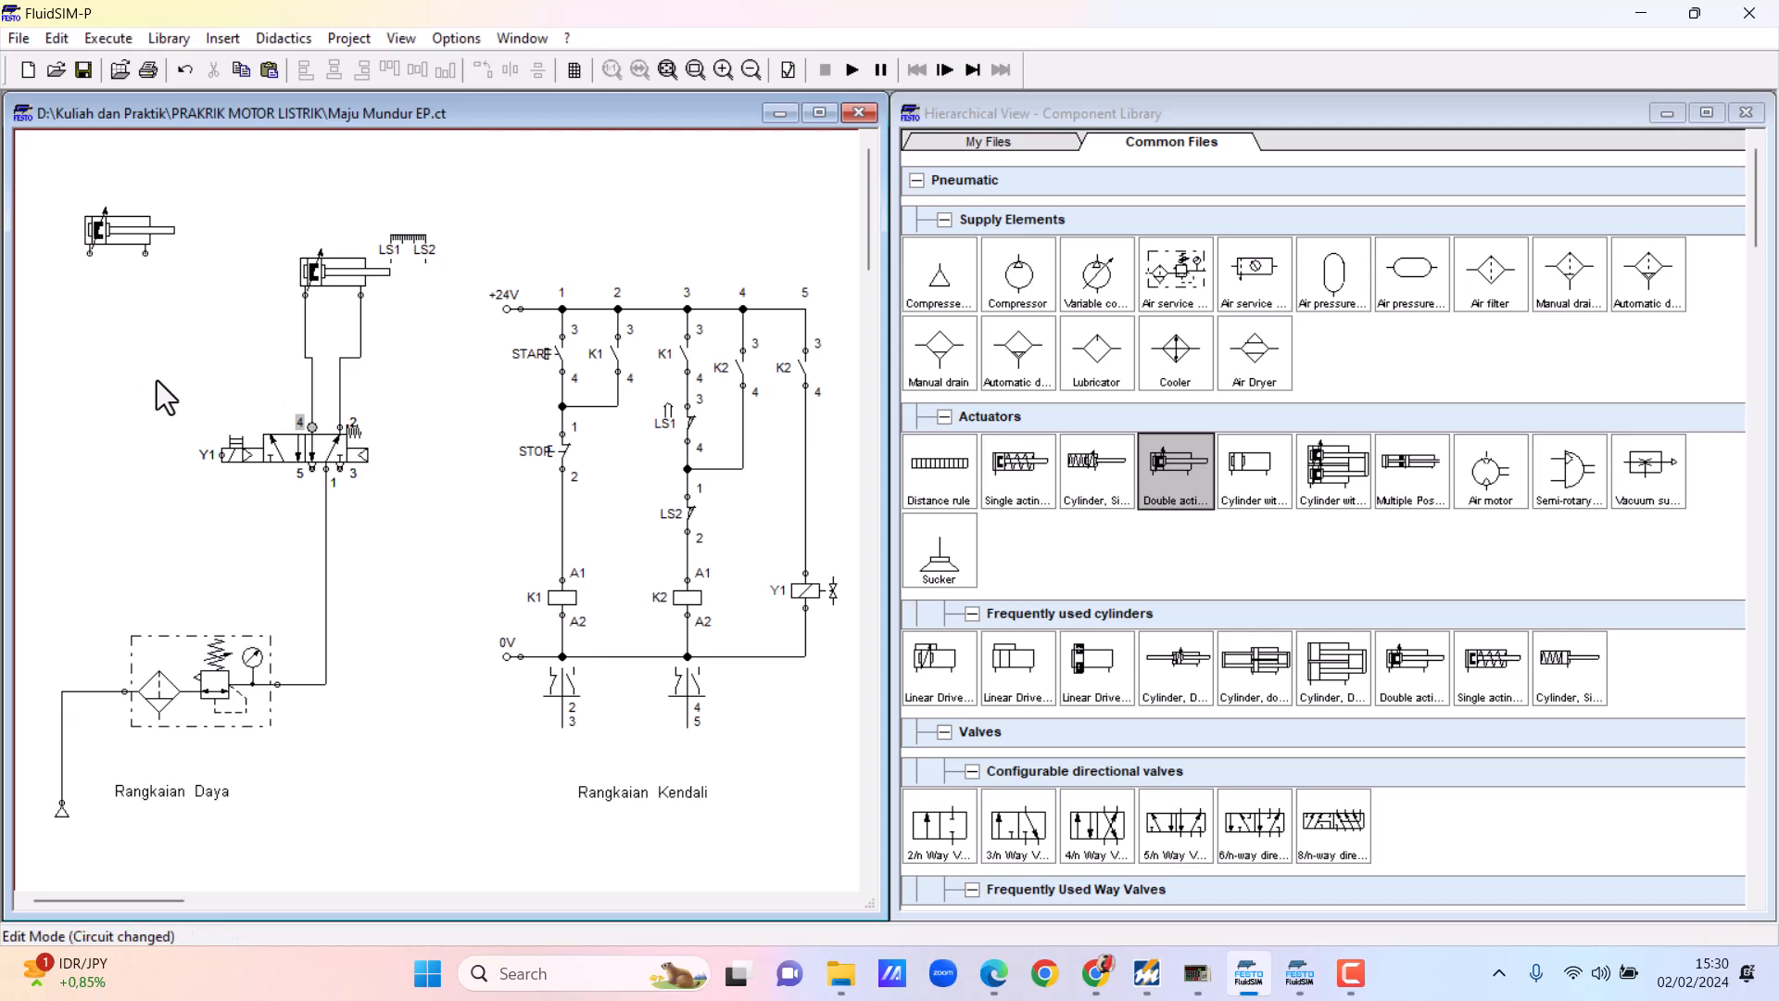
{"action": "left_click", "coordinate": [305, 345]}
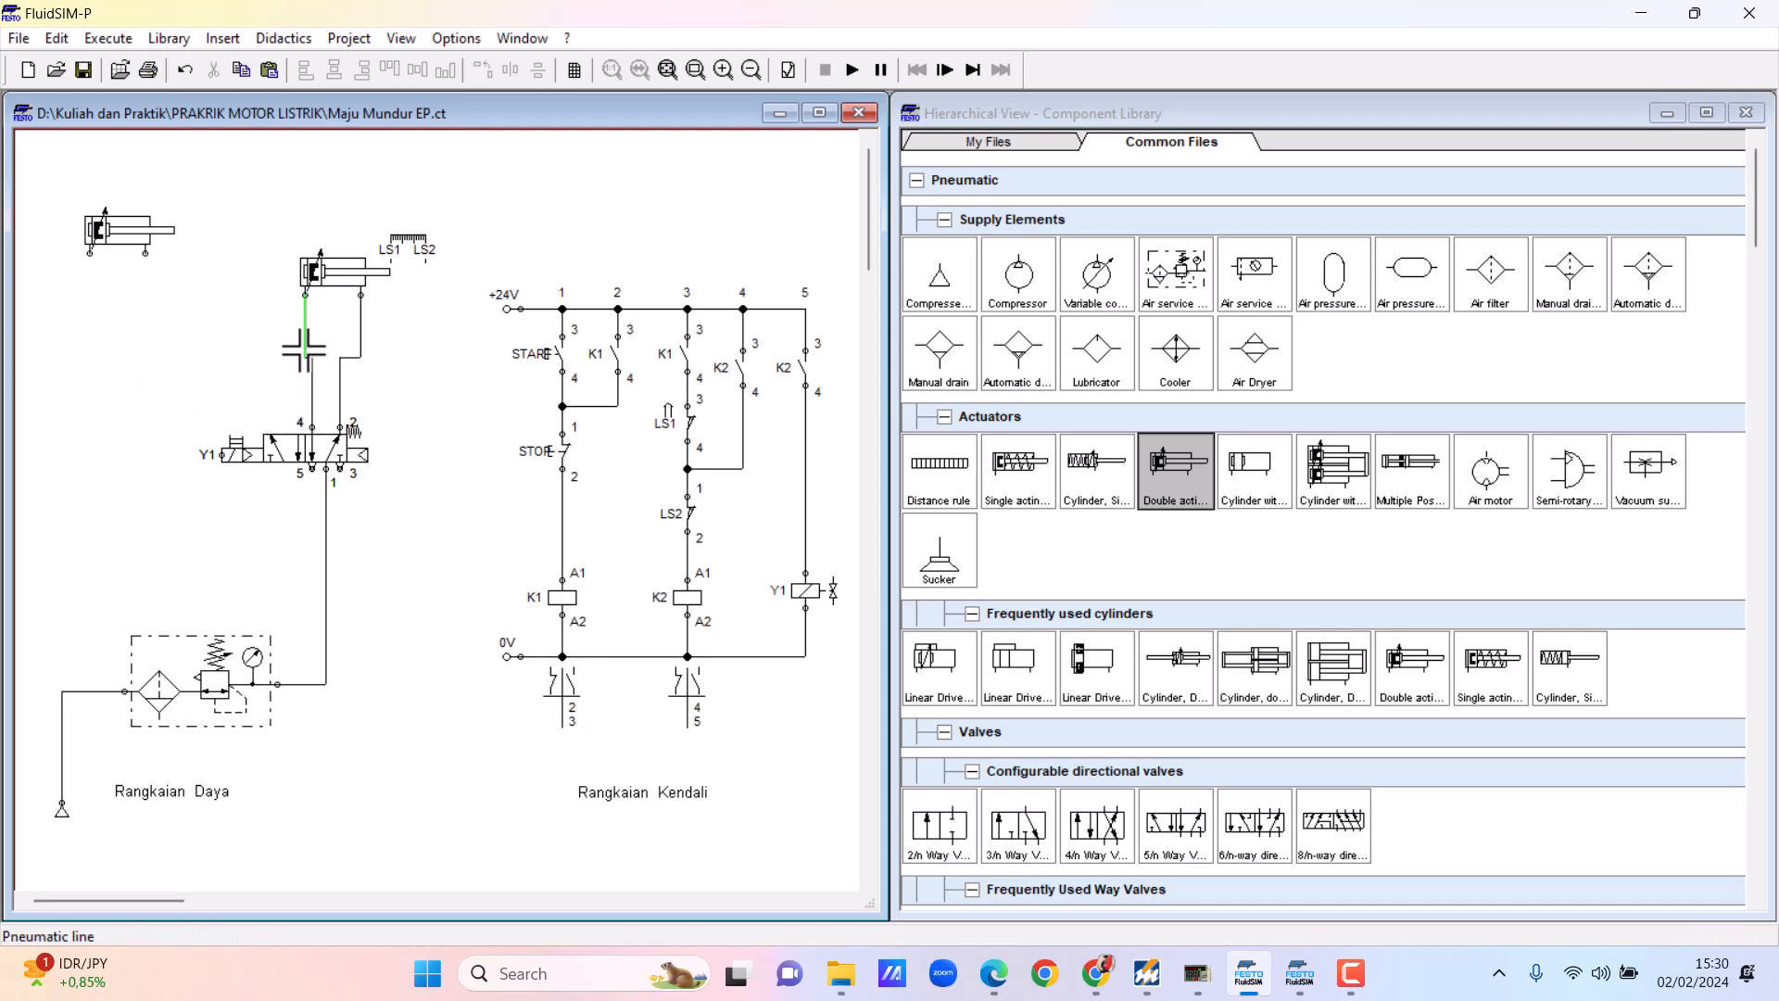
{"action": "key", "text": "Delete"}
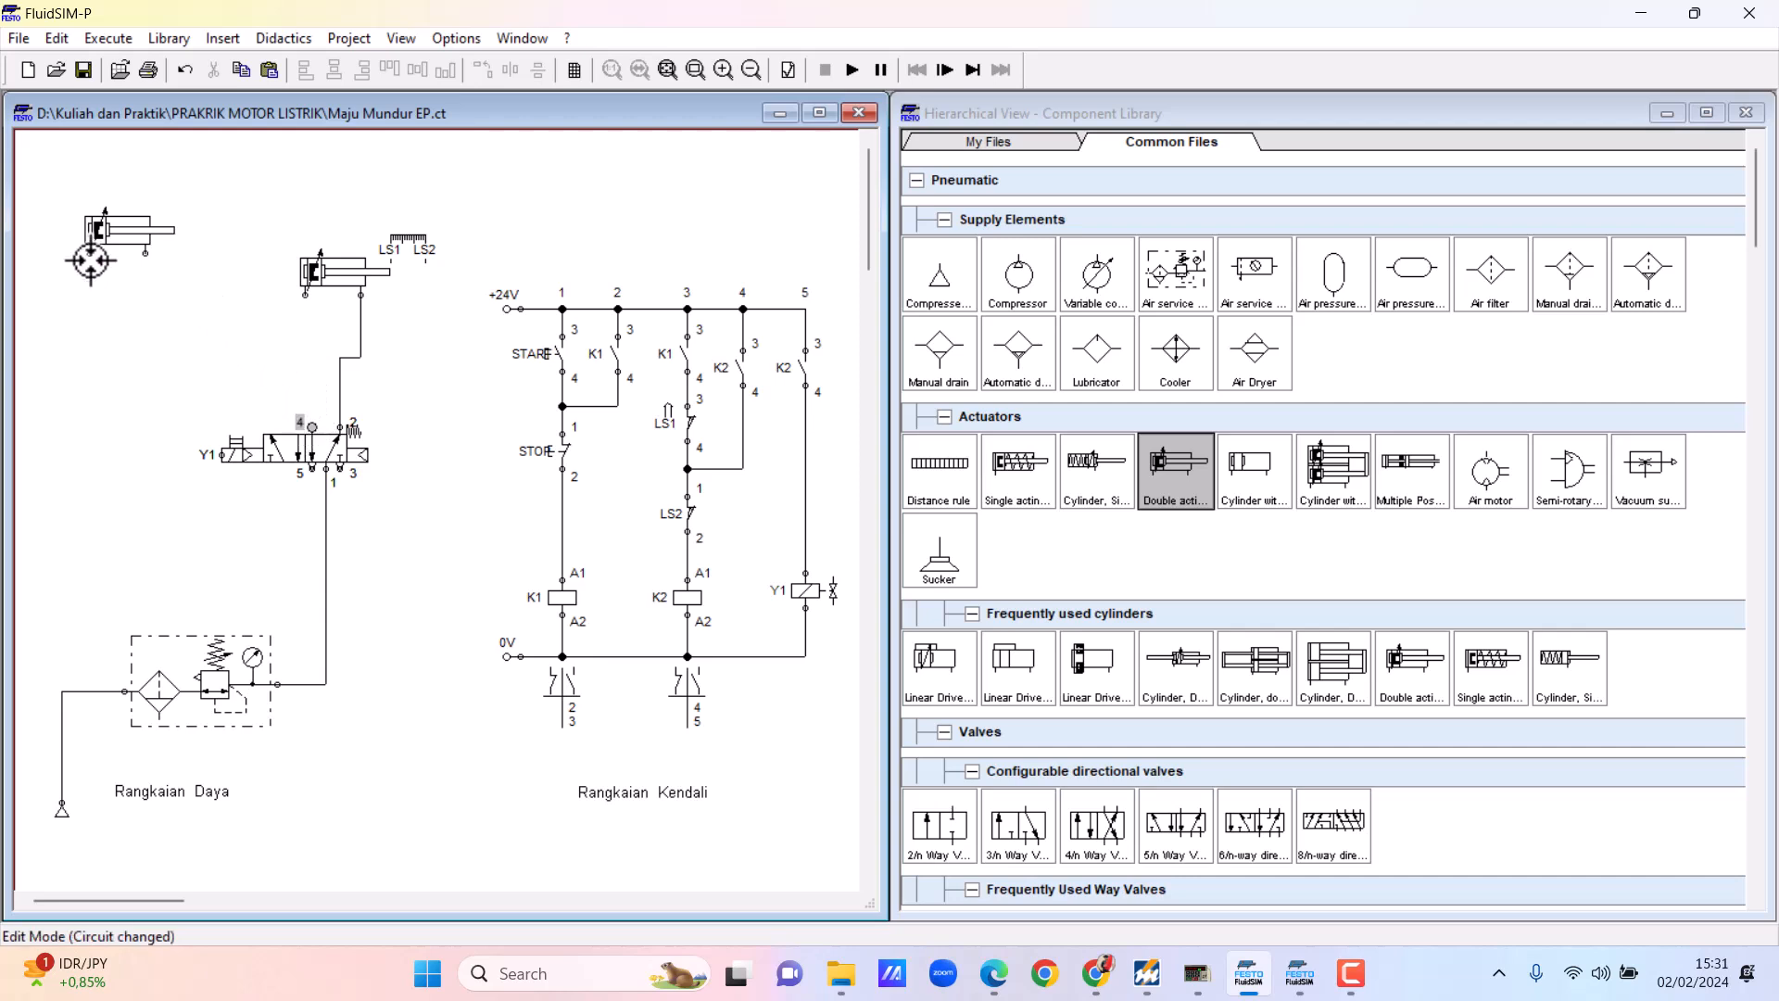
{"action": "left_click_drag", "start_coordinate": [90, 253], "coordinate": [312, 427]}
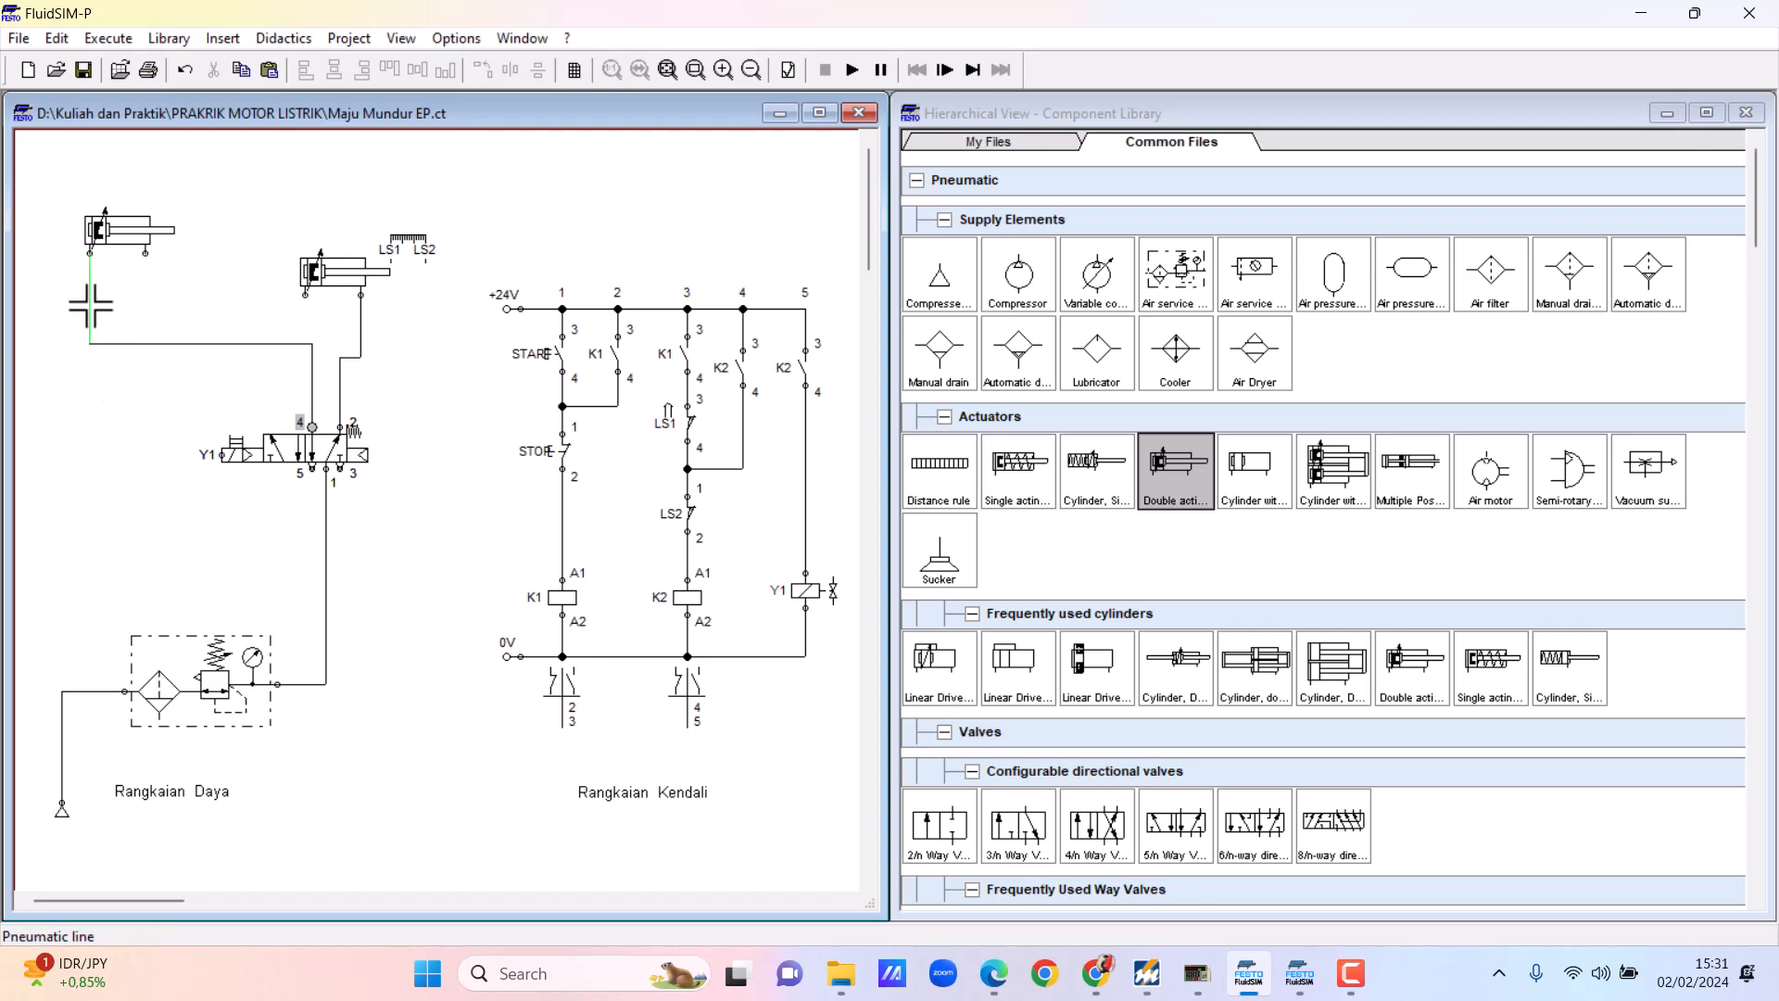
Step: Delete the added double acting cylinder and the pneumatic line joining it to valve port 4
{"action": "left_click", "coordinate": [275, 345]}
{"action": "key", "text": "Delete"}
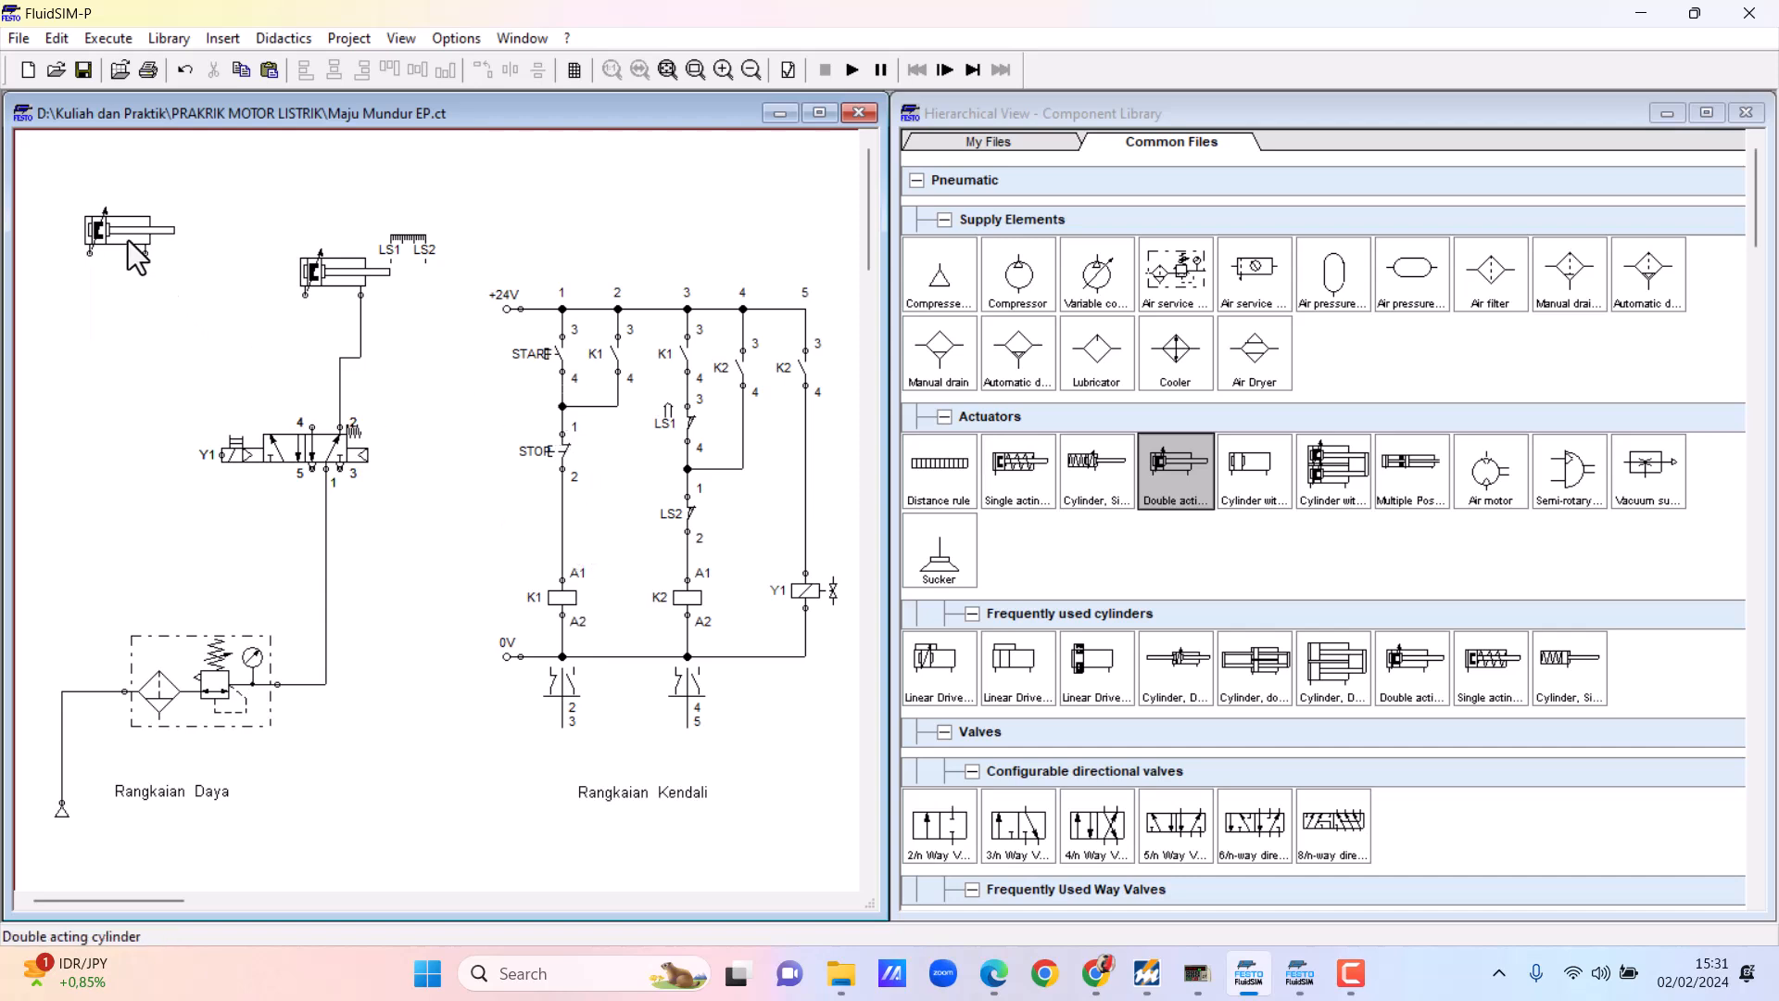
{"action": "key", "text": "Delete"}
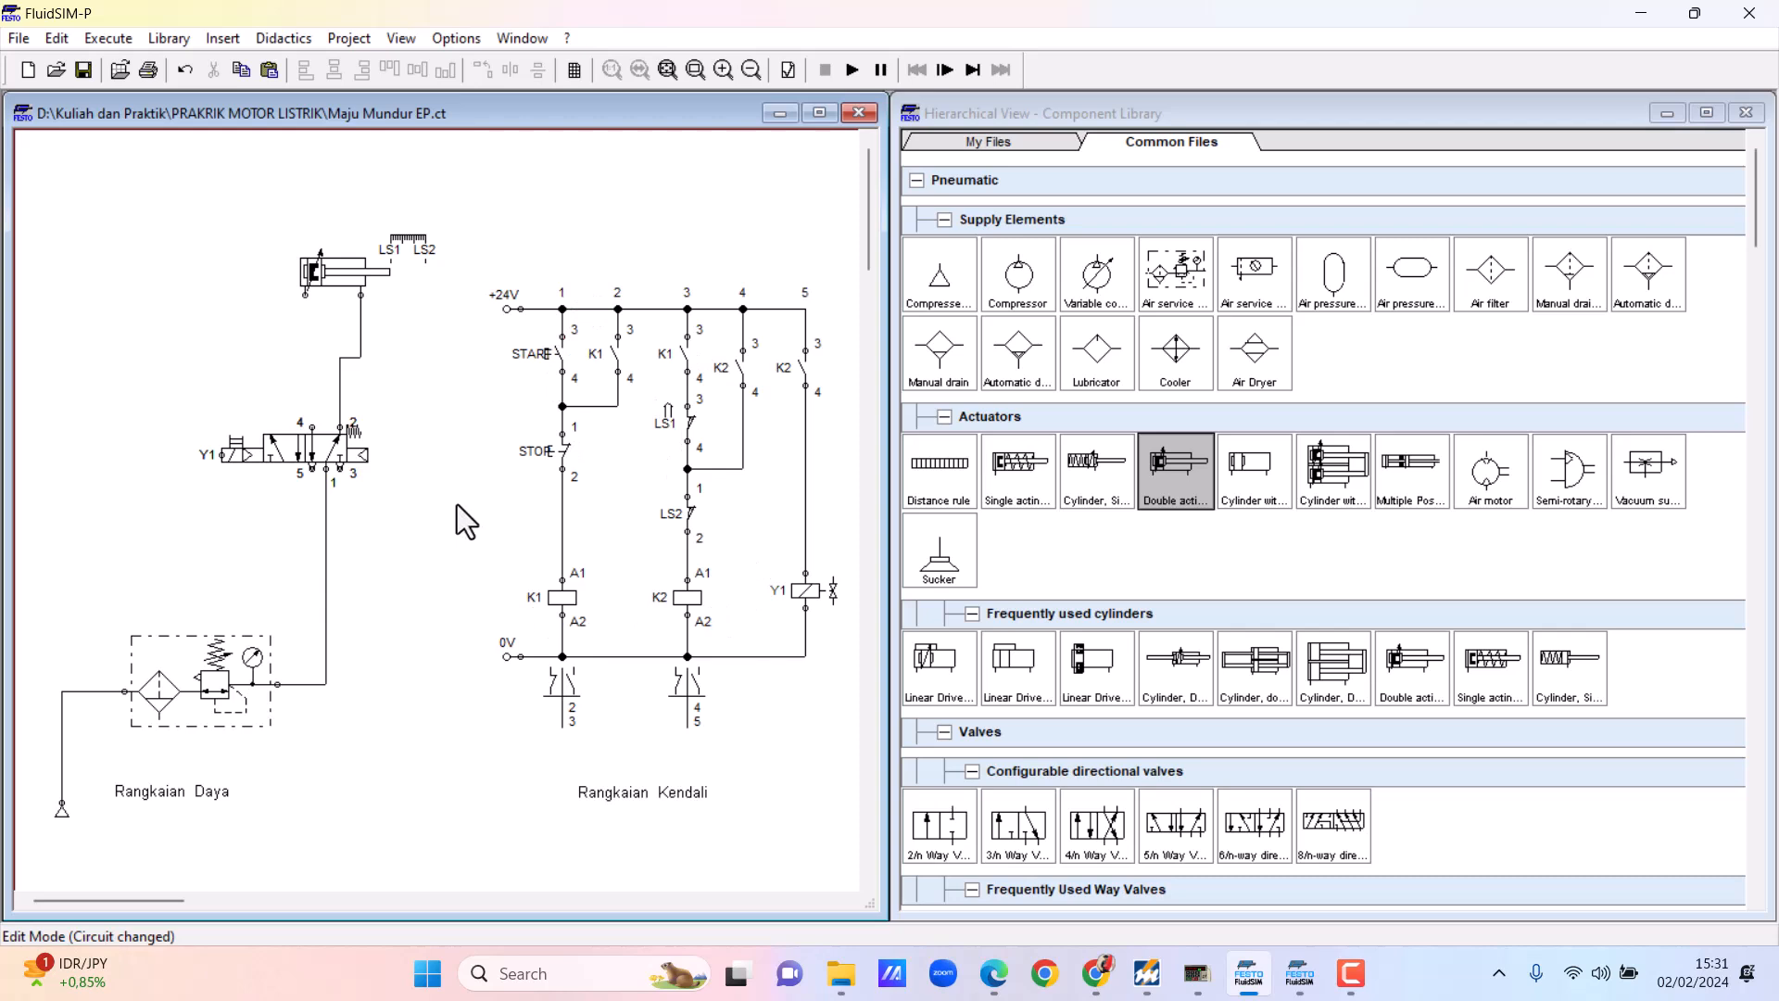
Step: Try to simulate with the line missing, cancel, and reconnect valve port 4 to the original cylinder's rear port
{"action": "left_click", "coordinate": [853, 69]}
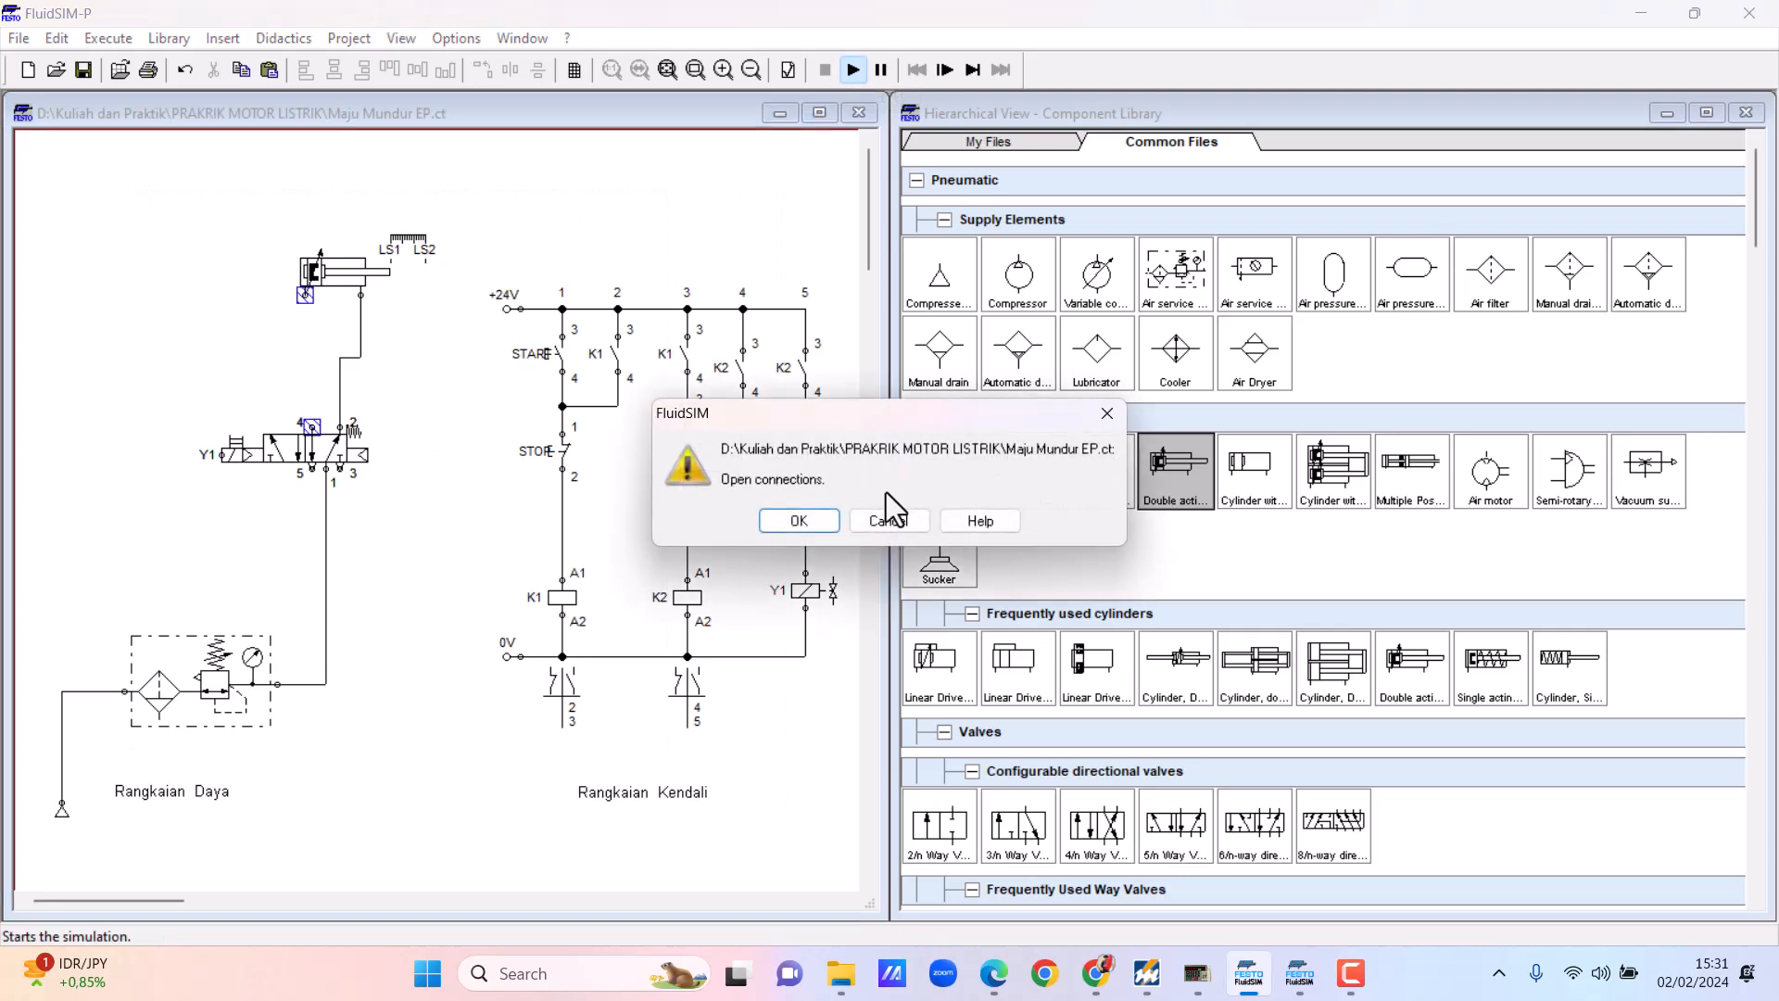
{"action": "left_click", "coordinate": [888, 516]}
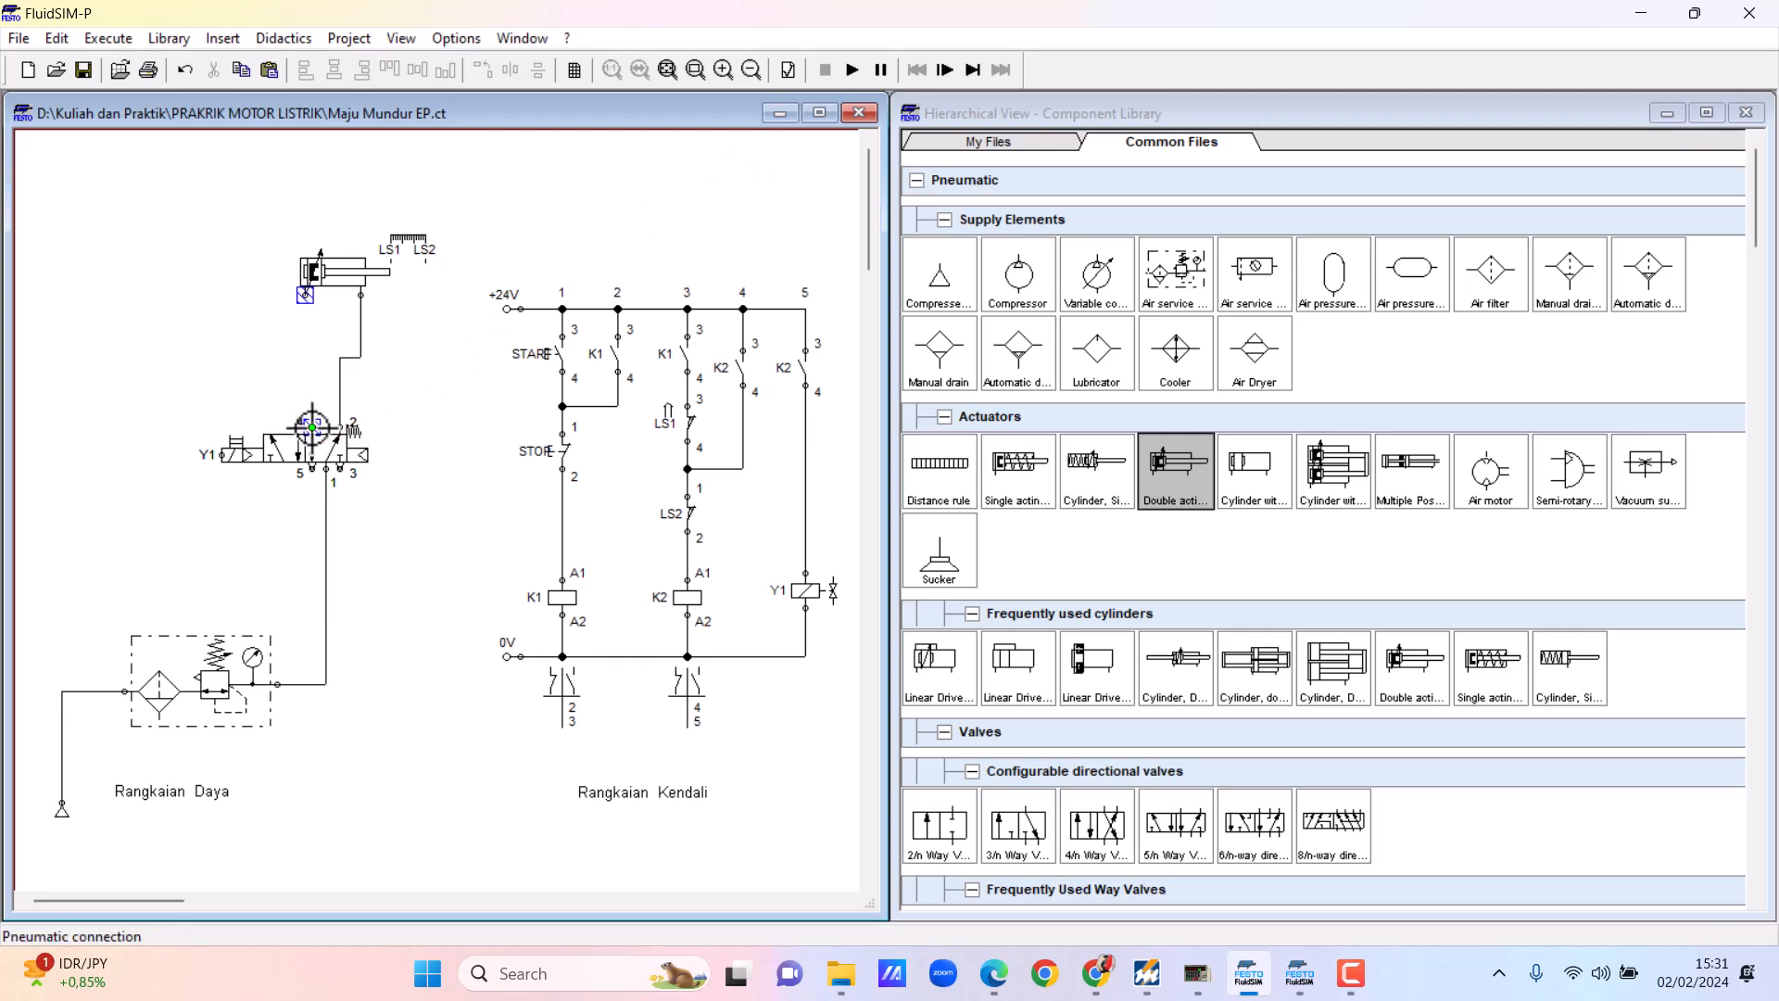
{"action": "left_click_drag", "start_coordinate": [312, 428], "coordinate": [306, 295]}
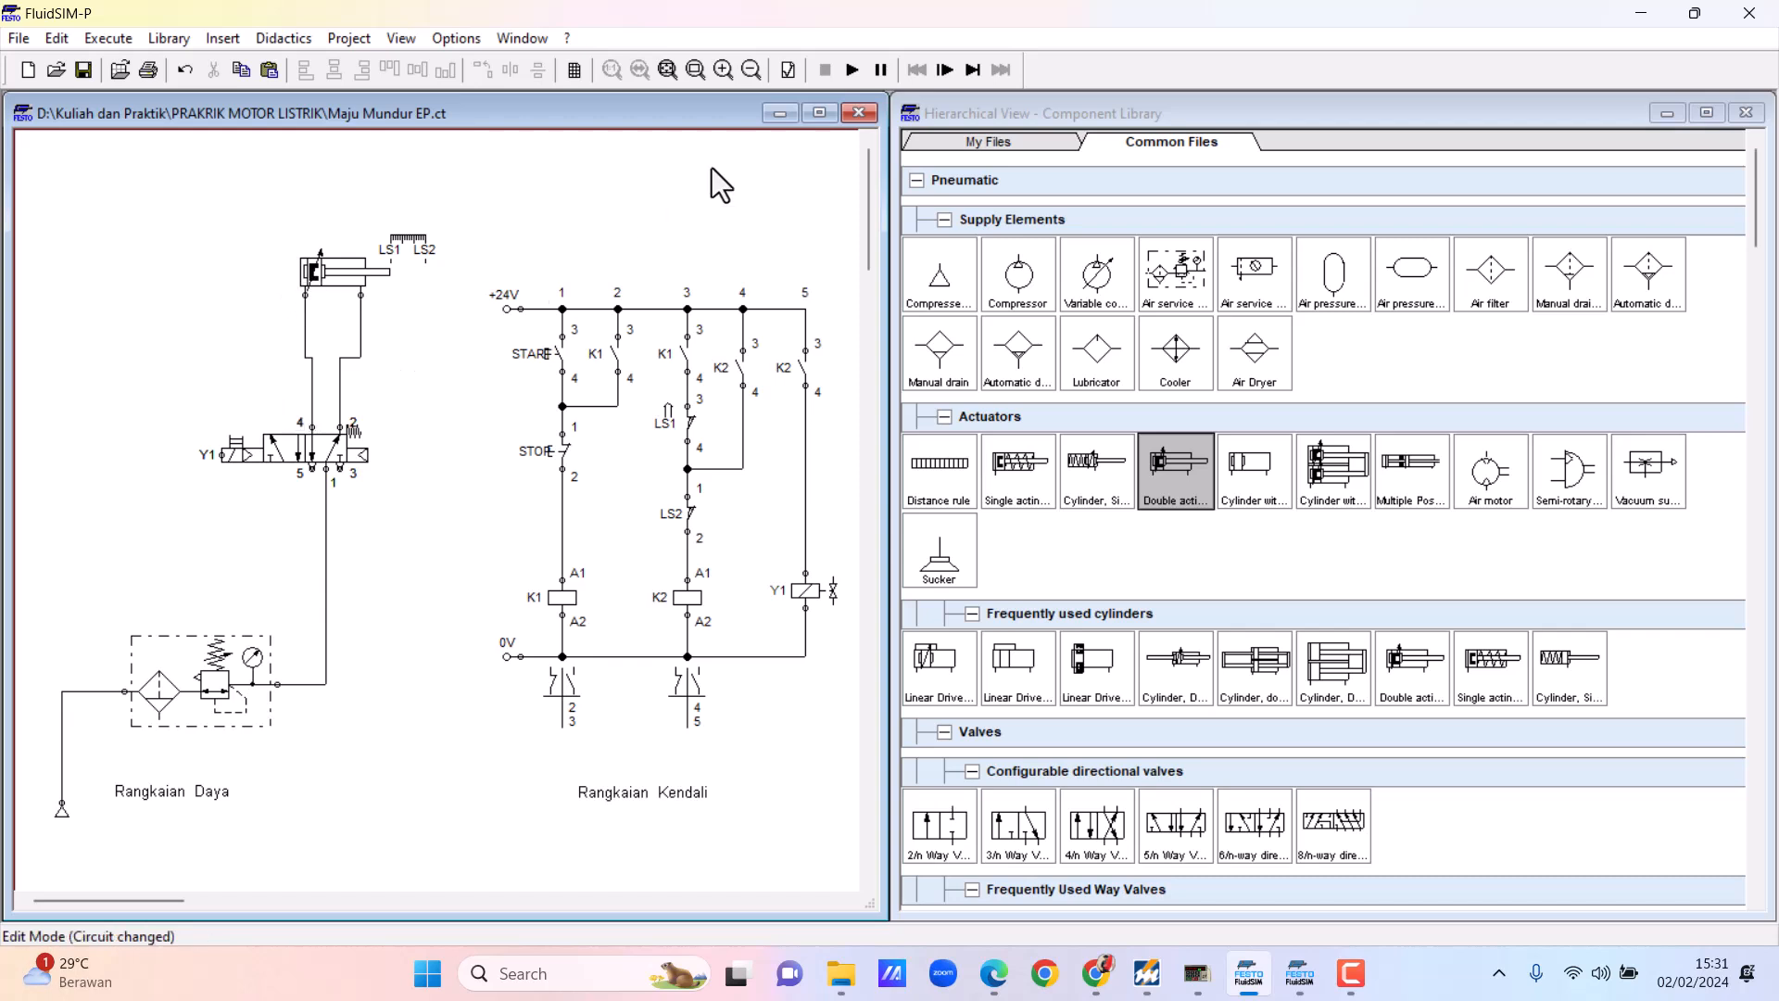
Step: Simulate the circuit, operate the START and STOP pushbuttons to check the cylinder cycle, and end the simulation
{"action": "left_click", "coordinate": [849, 68]}
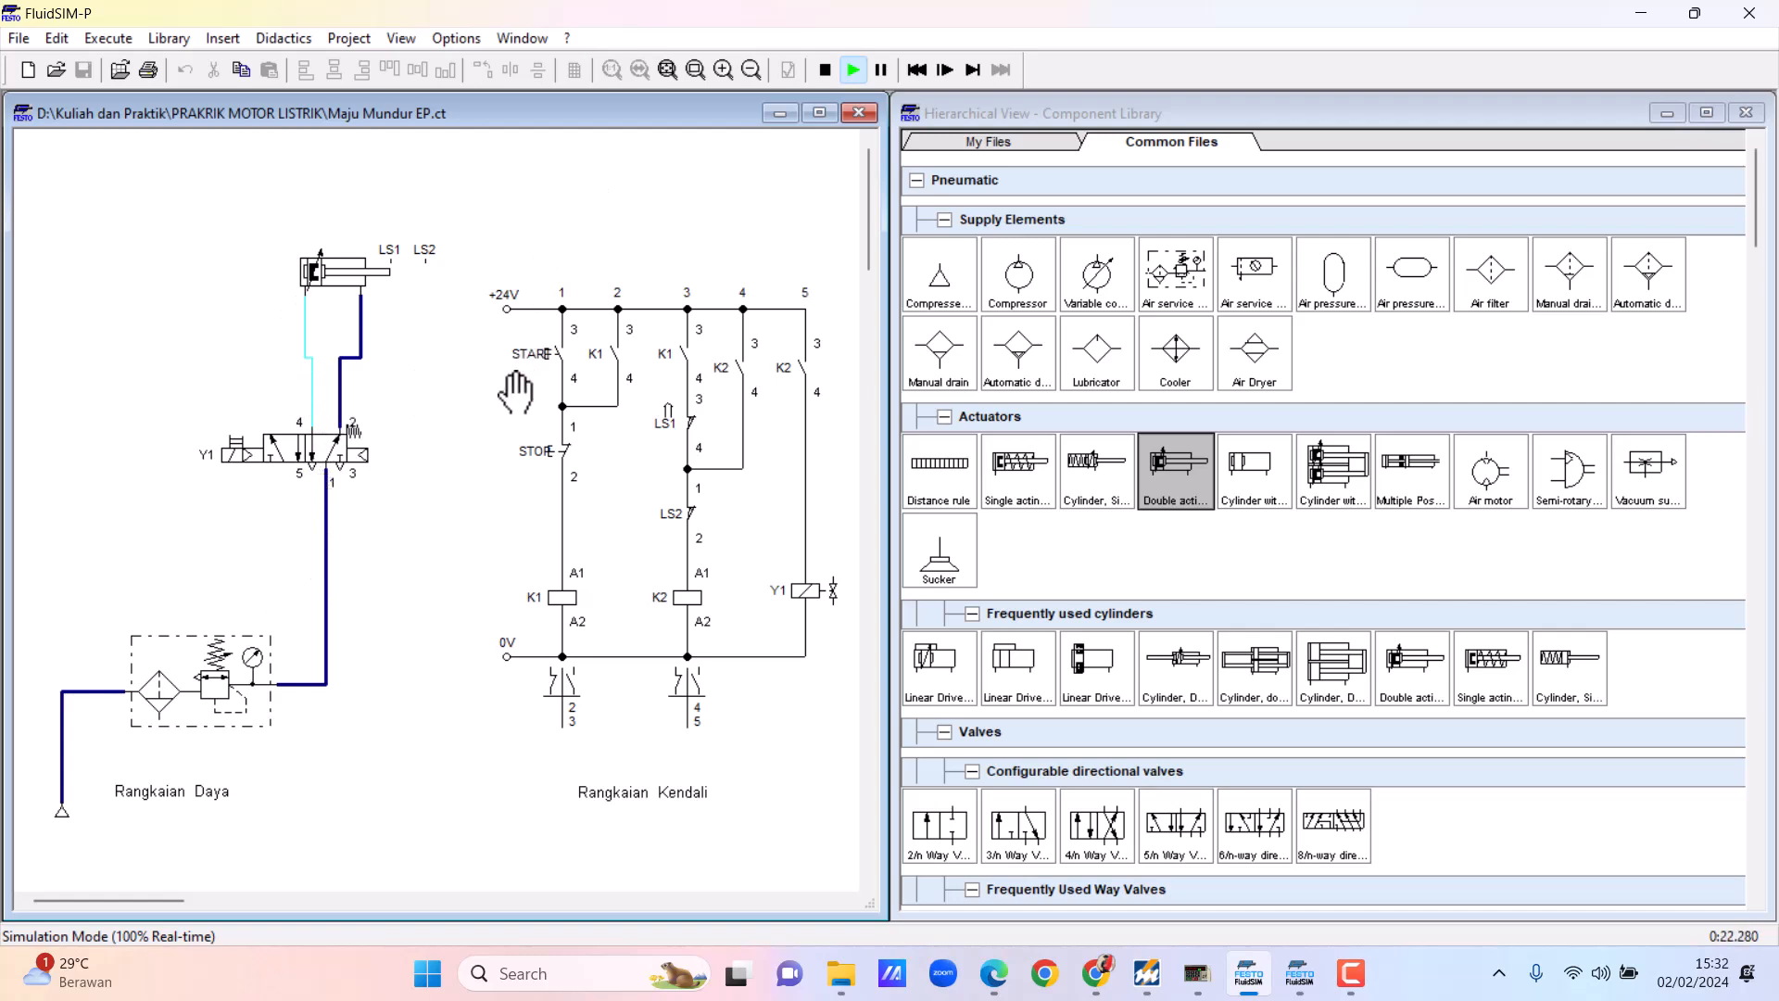
{"action": "left_click", "coordinate": [569, 330]}
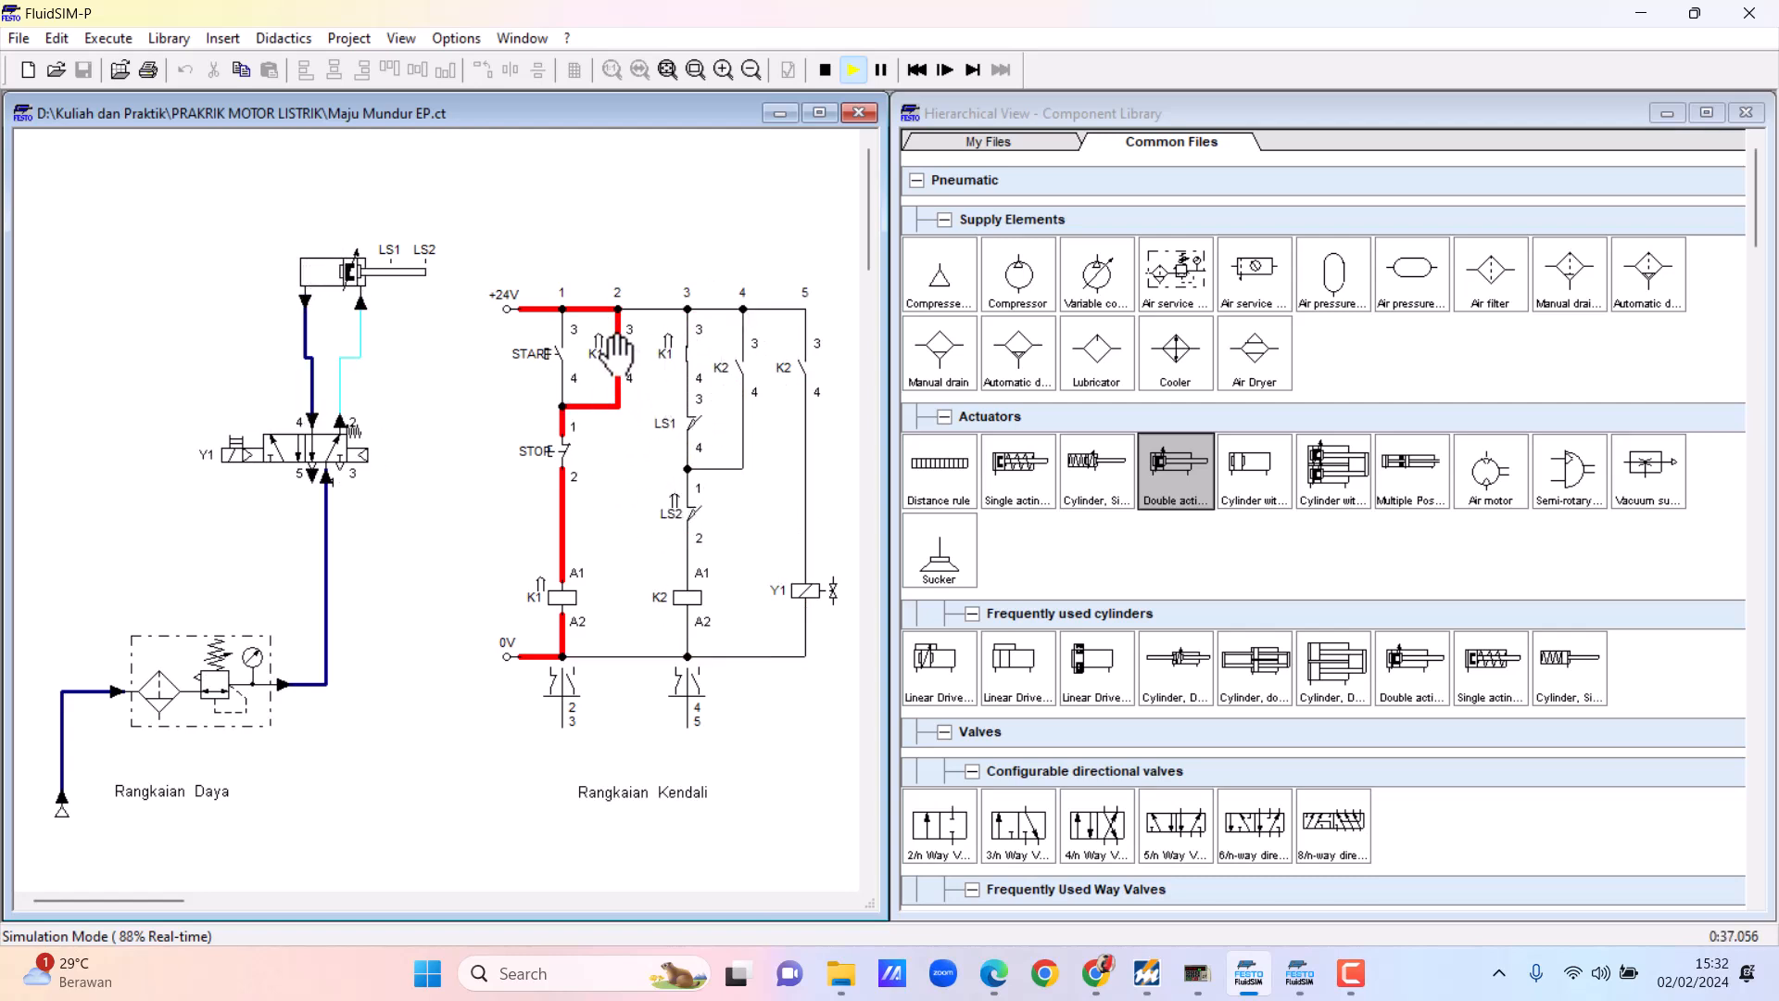
{"action": "left_click", "coordinate": [580, 434]}
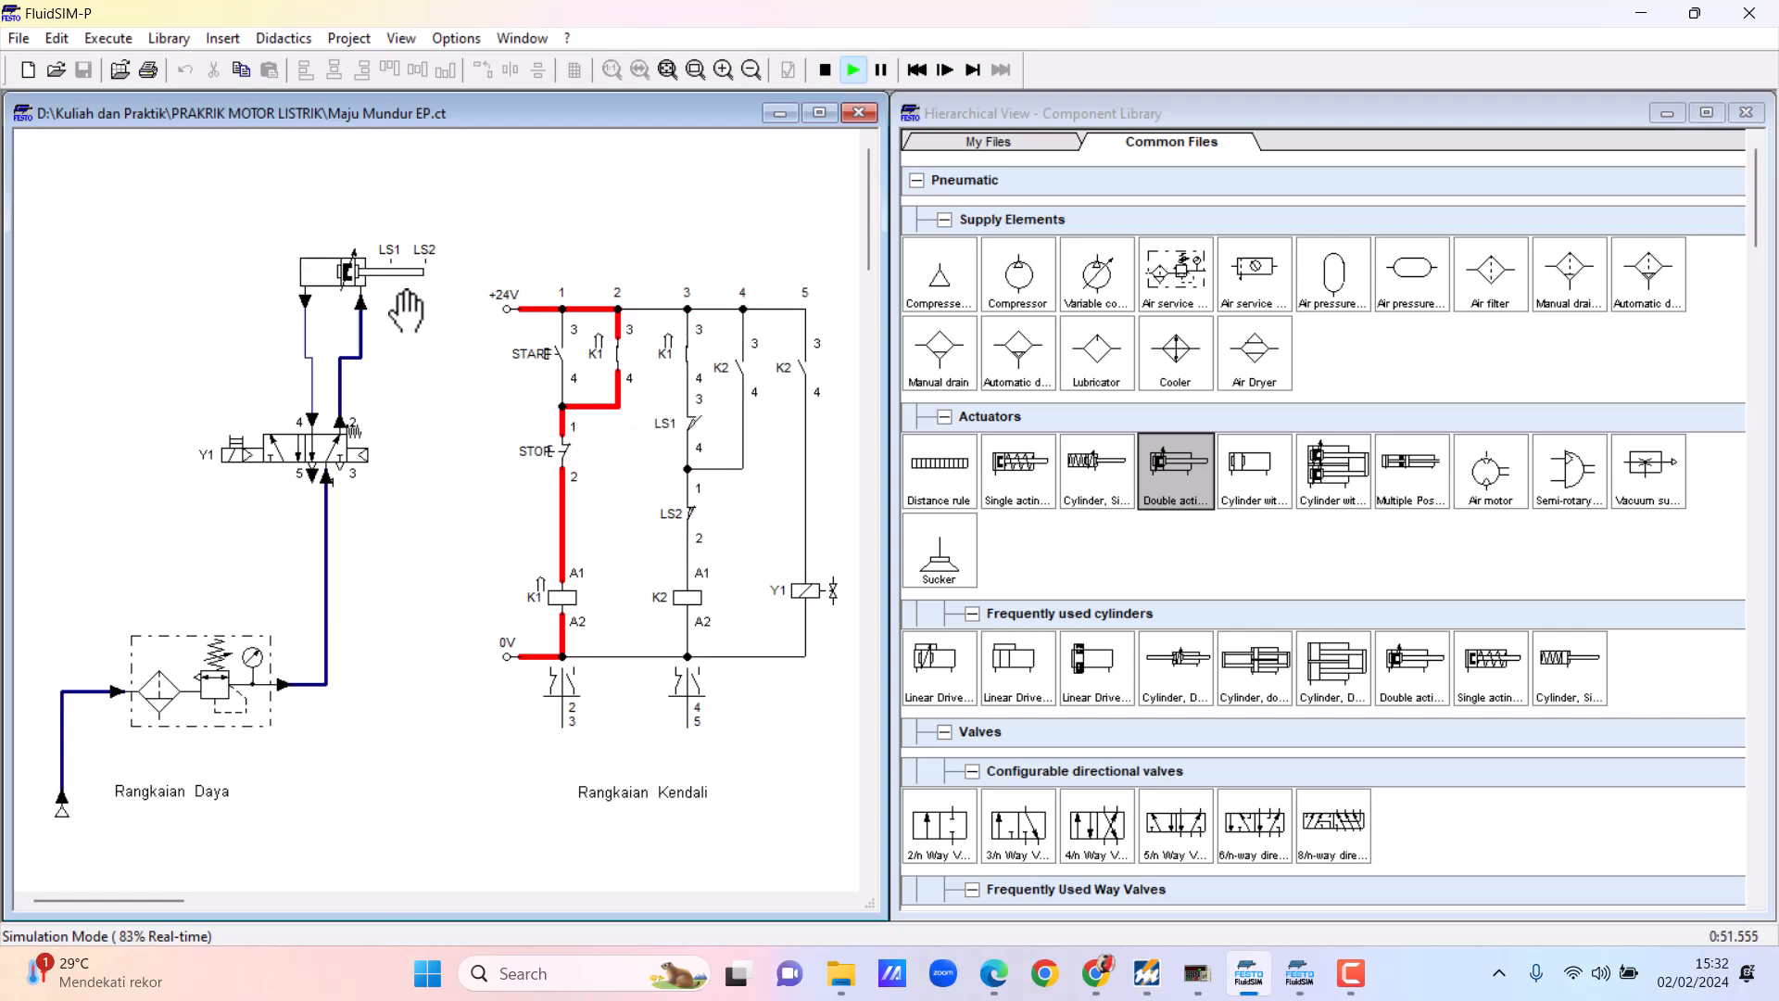
{"action": "left_click", "coordinate": [575, 438]}
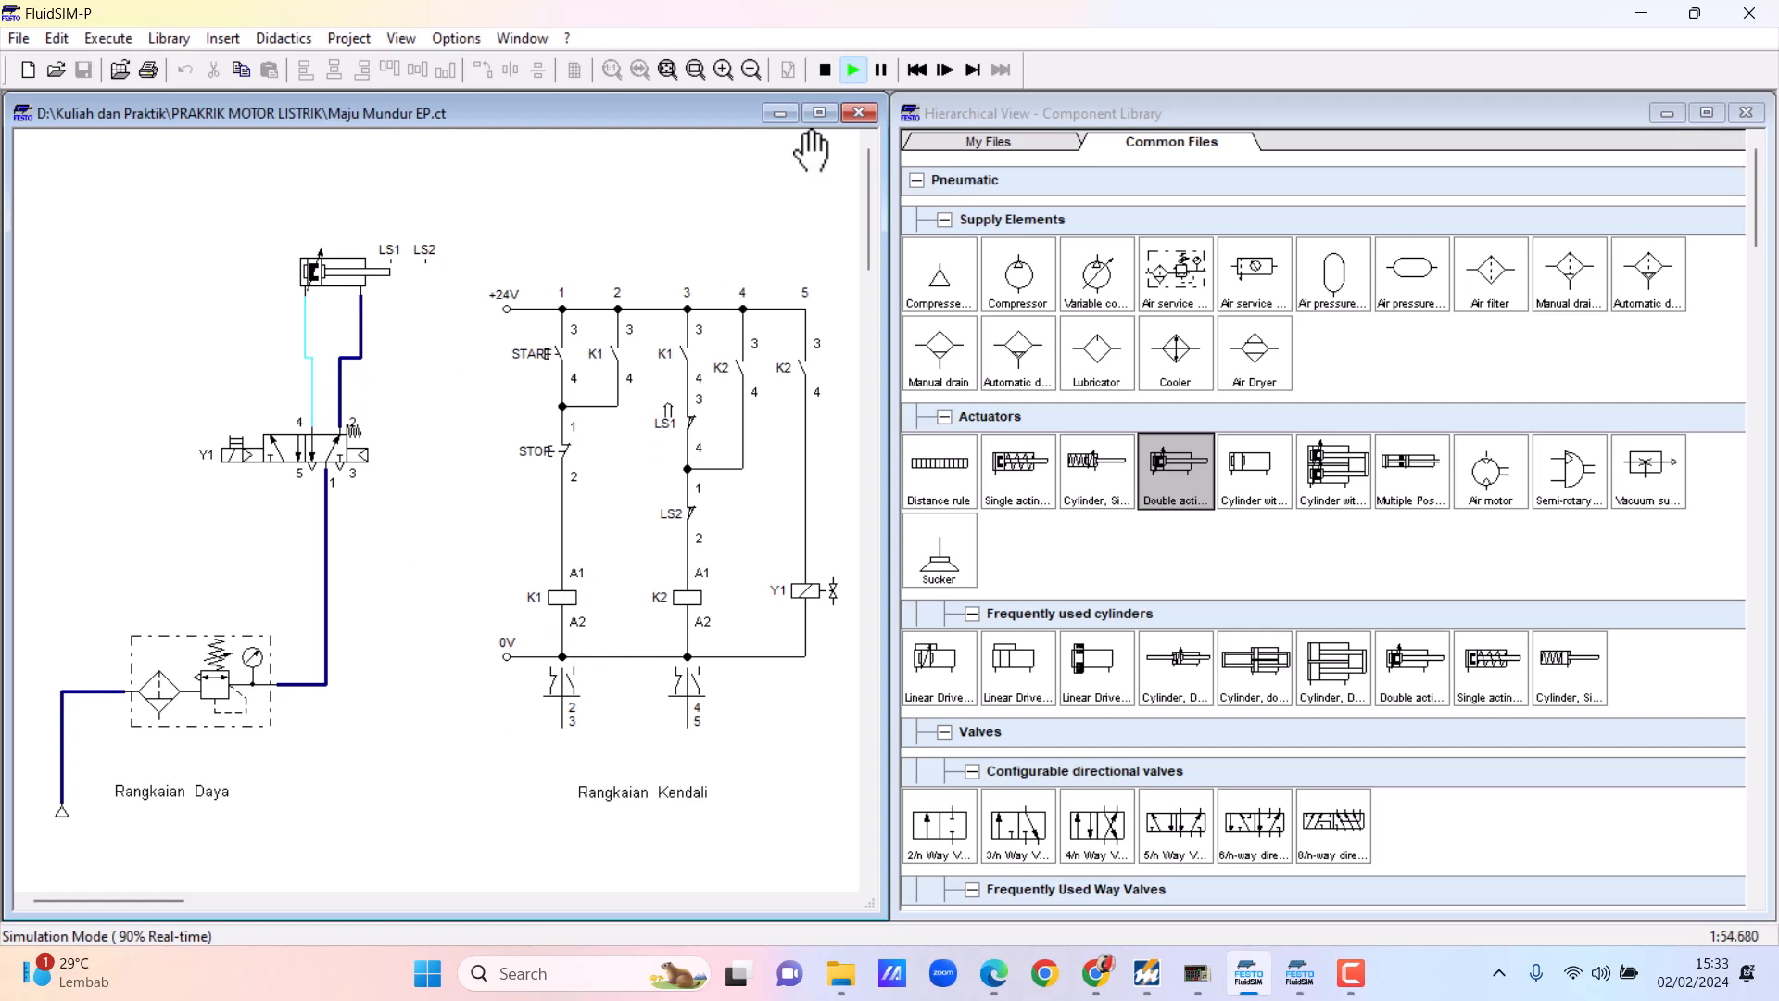
{"action": "left_click", "coordinate": [826, 72]}
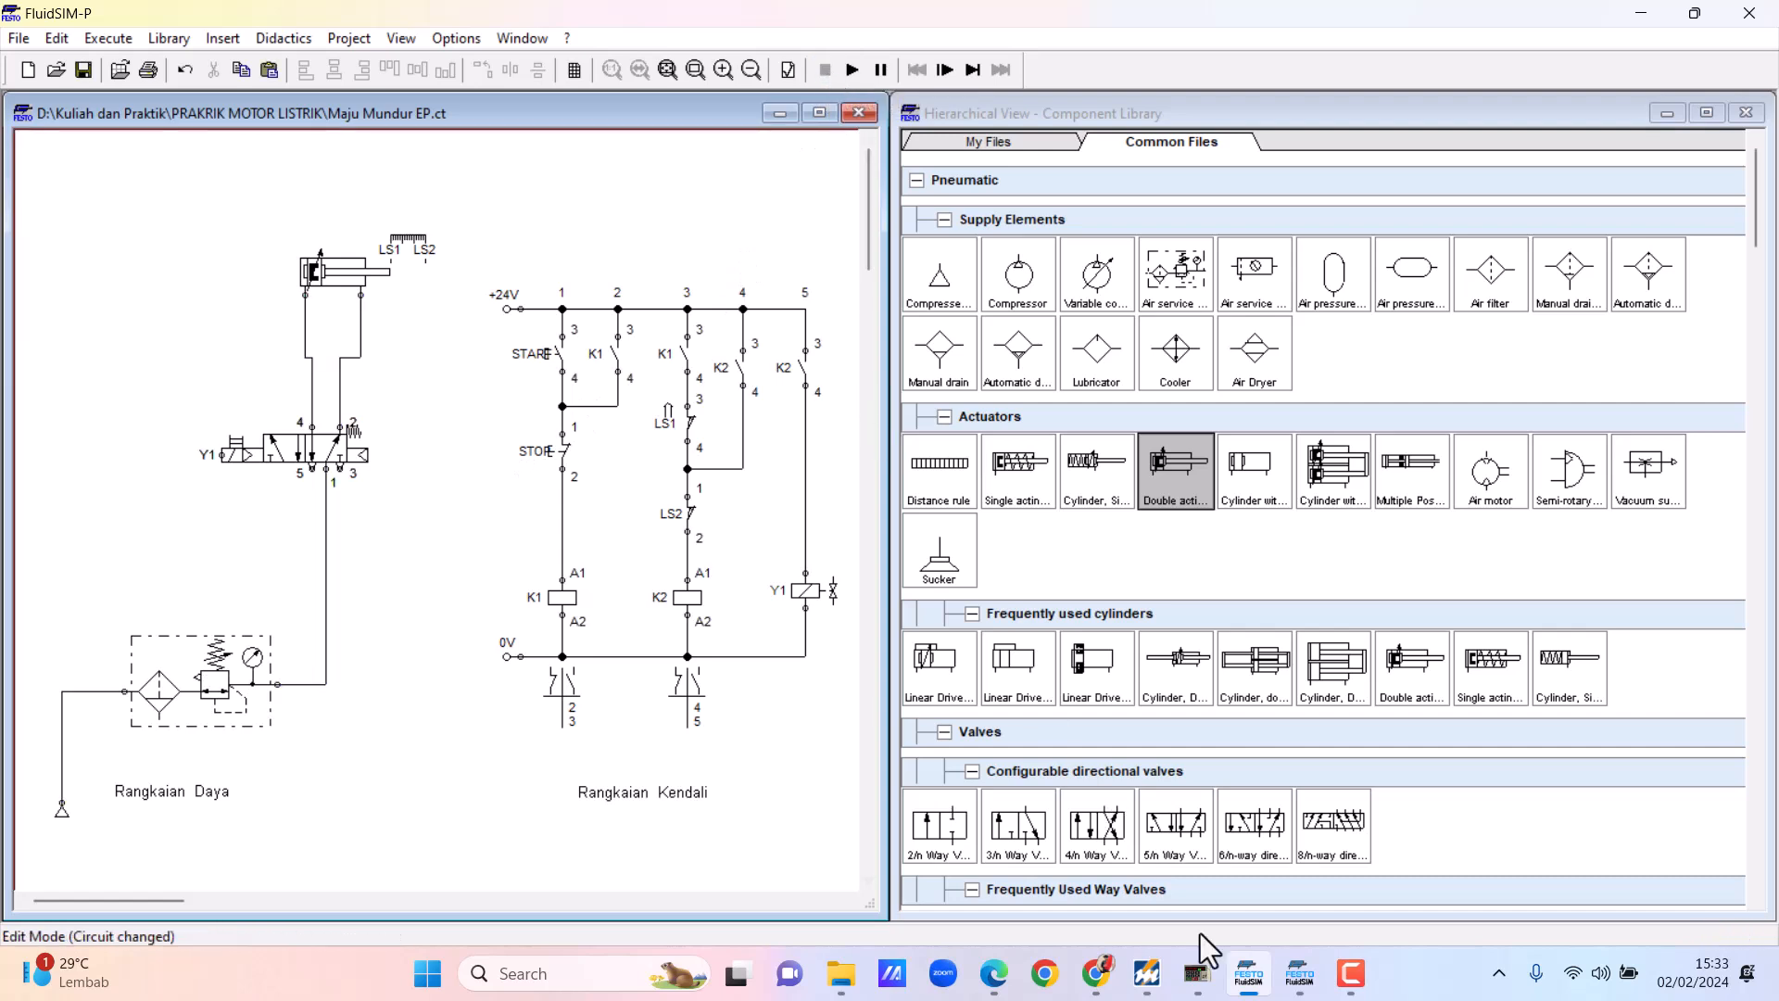
Step: Switch to FluidSIM-H, simulate the hydraulic cylinder circuit while operating its START and STOP pushbuttons, and end the simulation
{"action": "left_click", "coordinate": [1288, 988]}
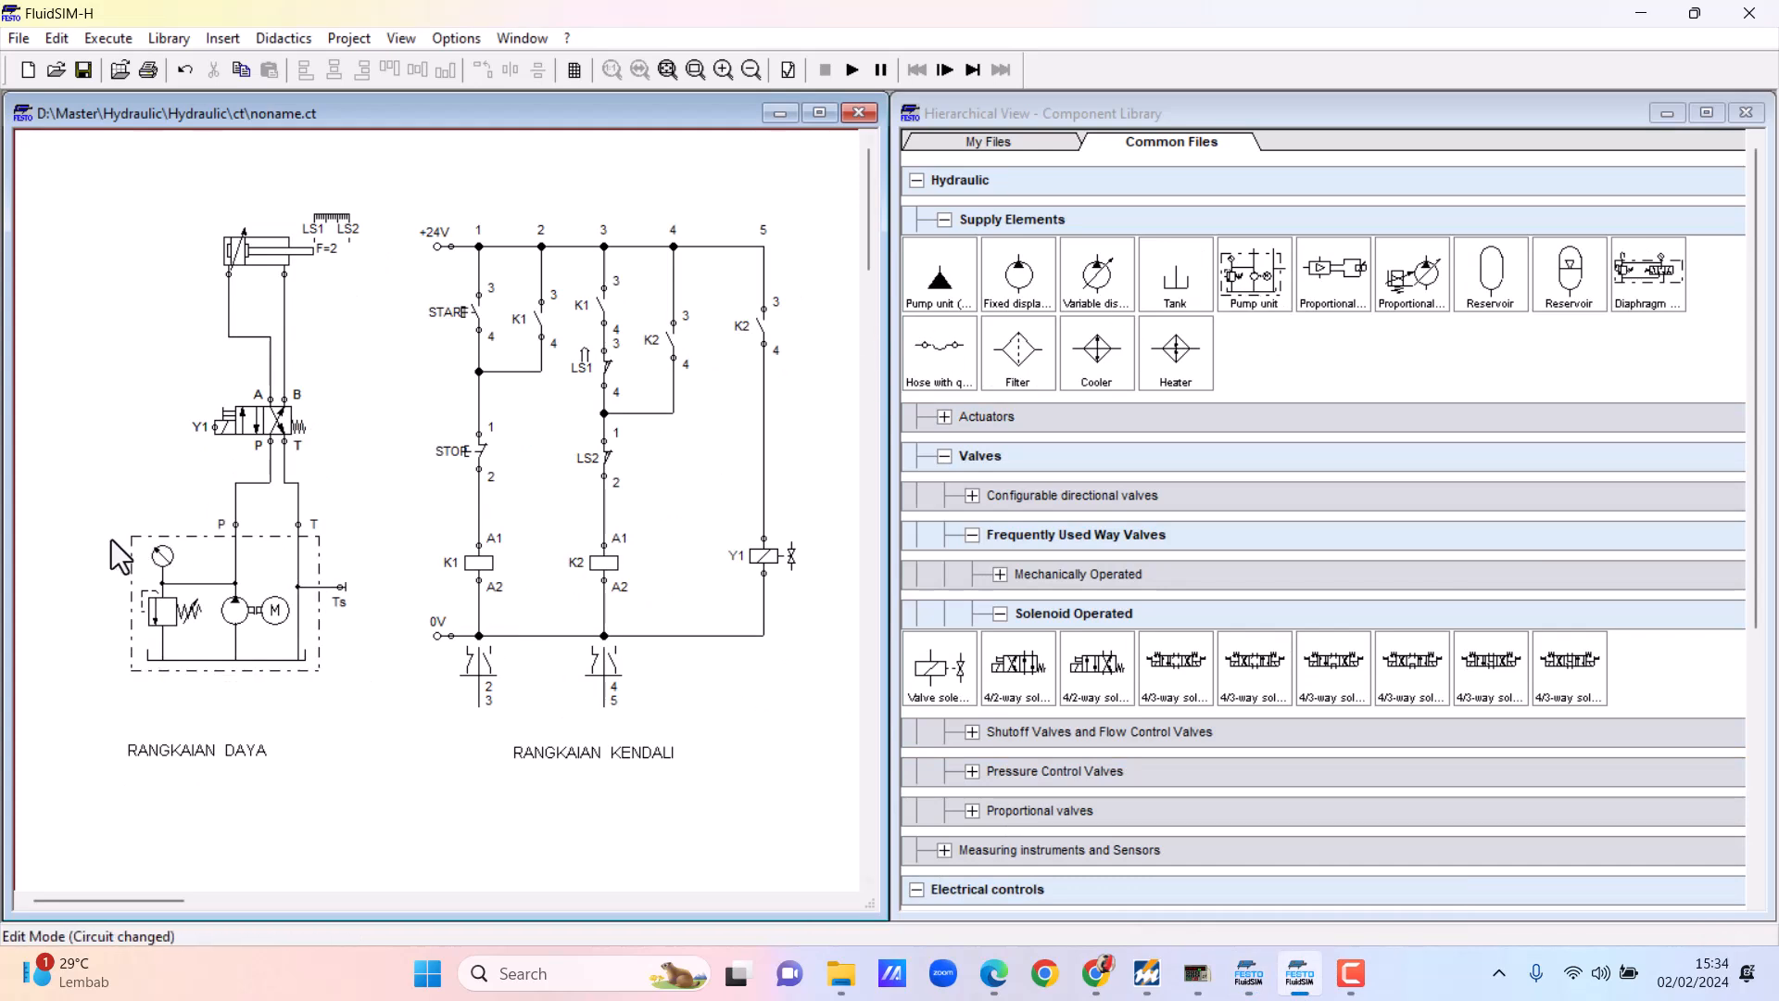
{"action": "mouse_move", "coordinate": [240, 617]}
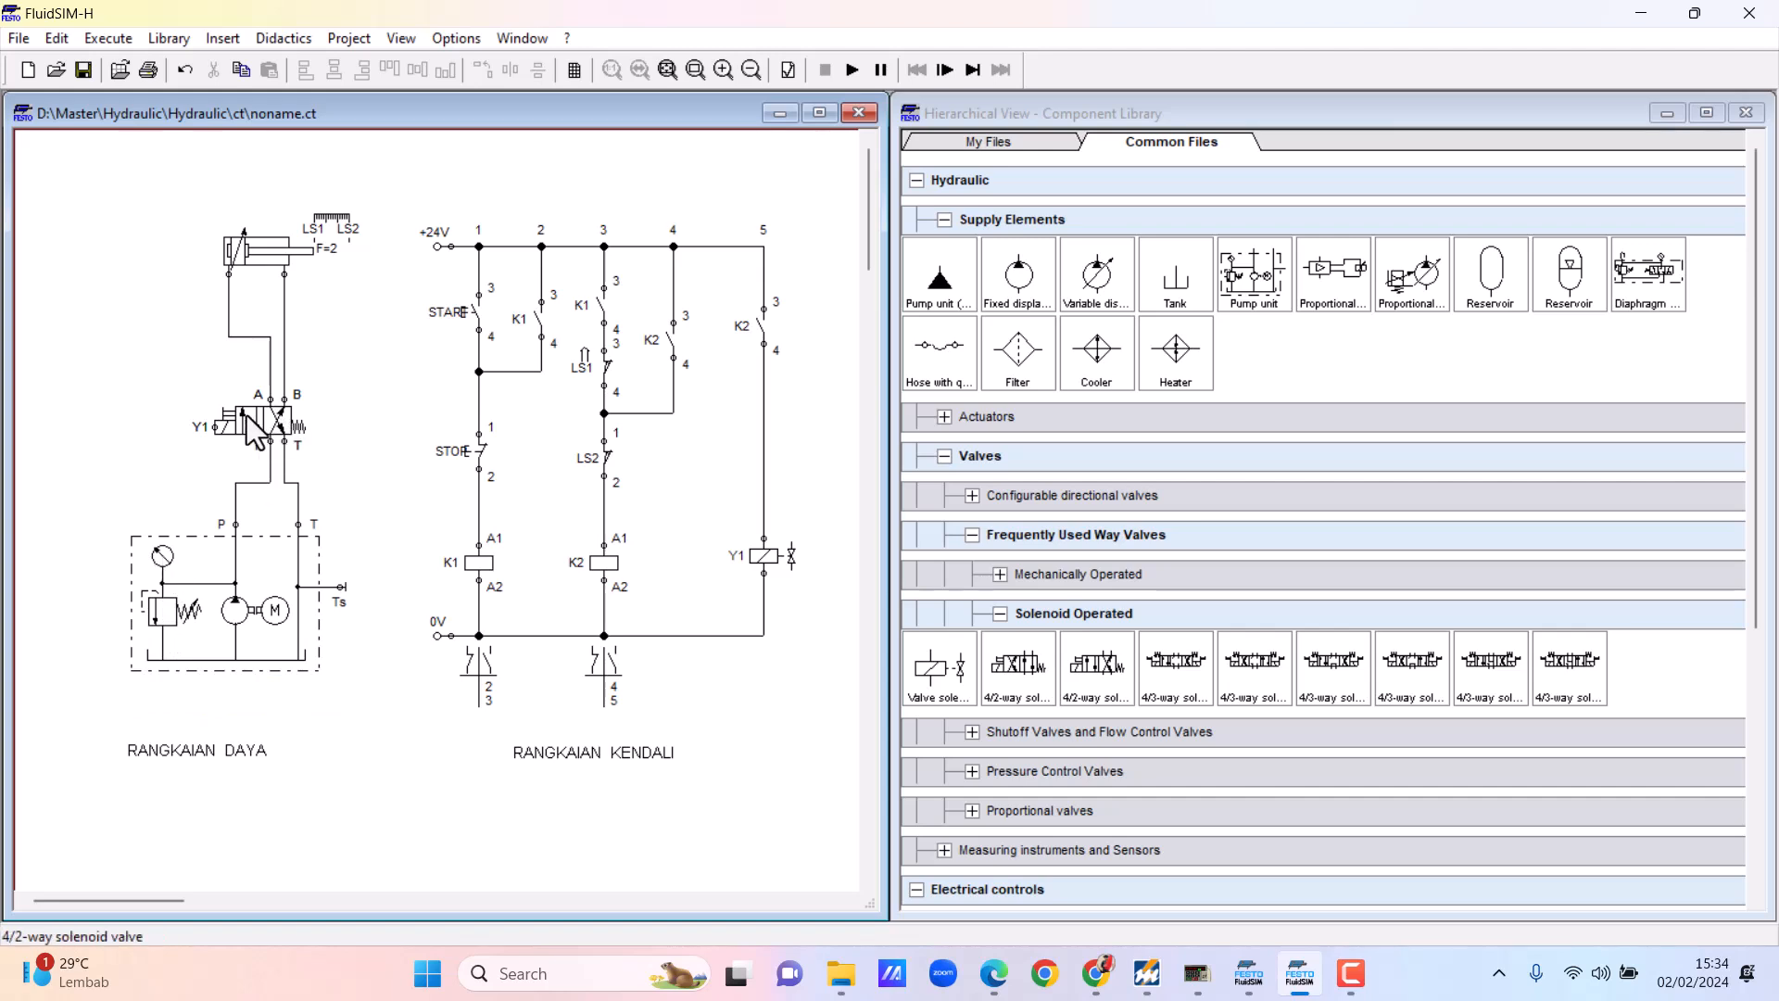
{"action": "mouse_move", "coordinate": [247, 432]}
{"action": "mouse_move", "coordinate": [260, 262]}
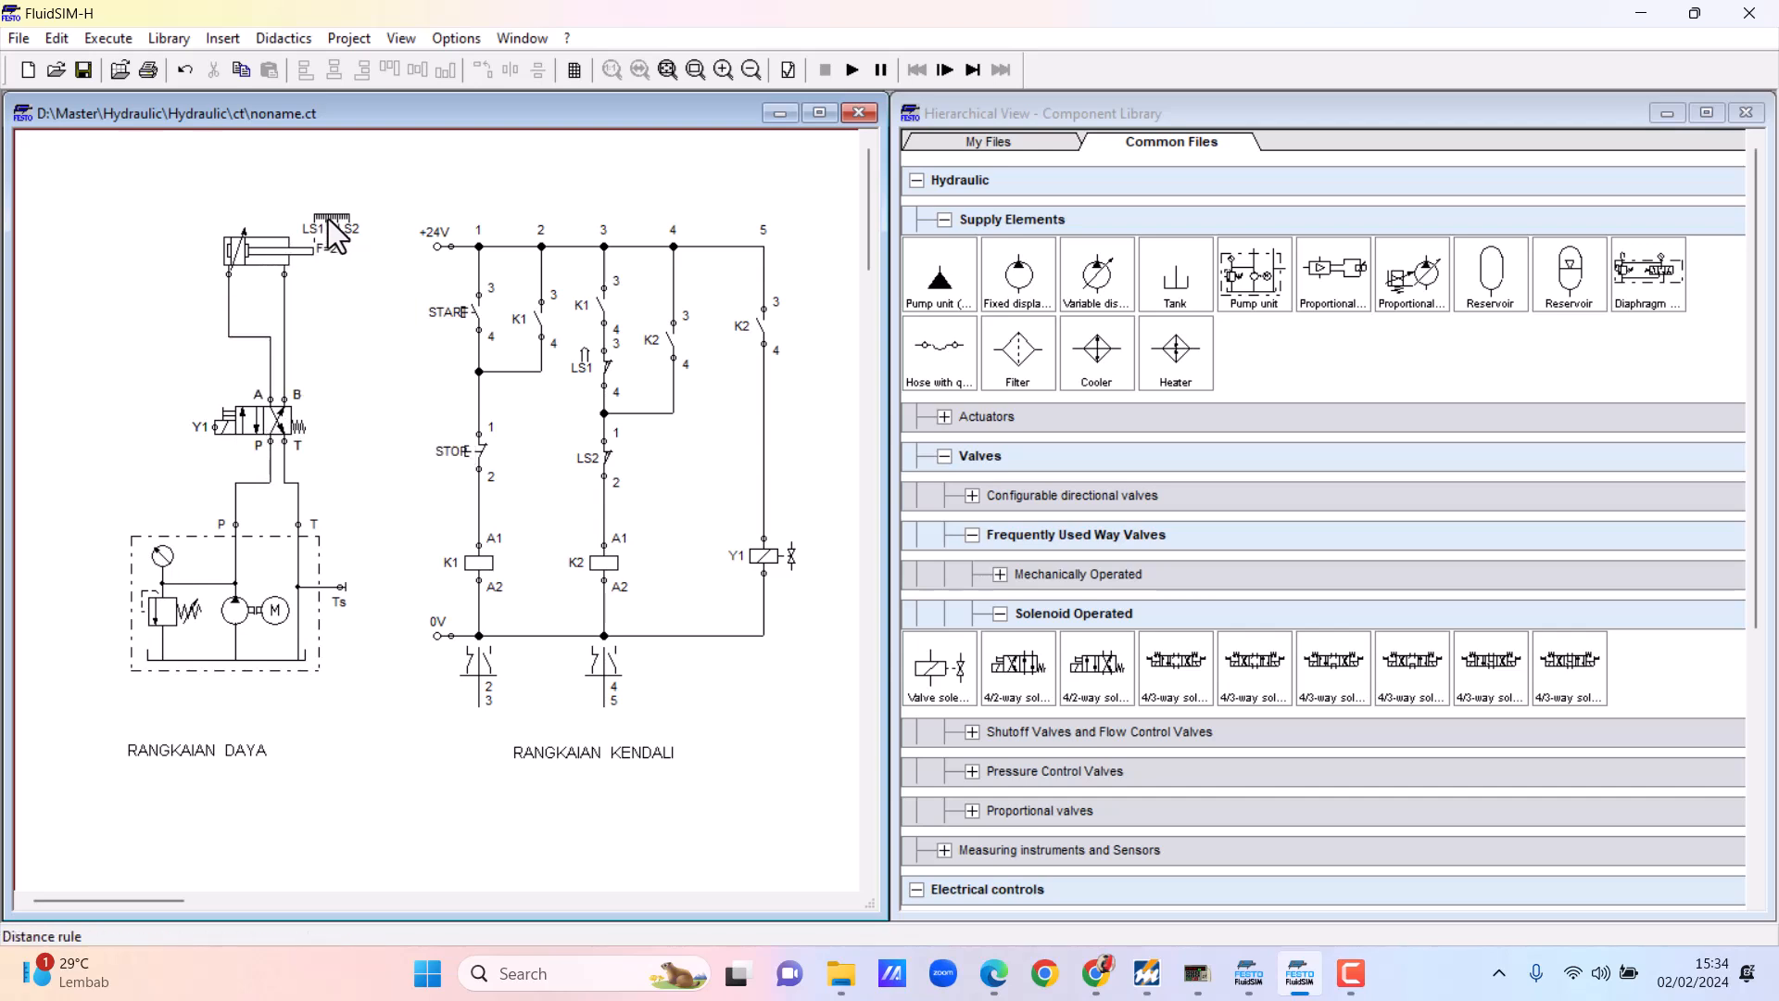
{"action": "mouse_move", "coordinate": [332, 221]}
{"action": "left_click", "coordinate": [850, 72]}
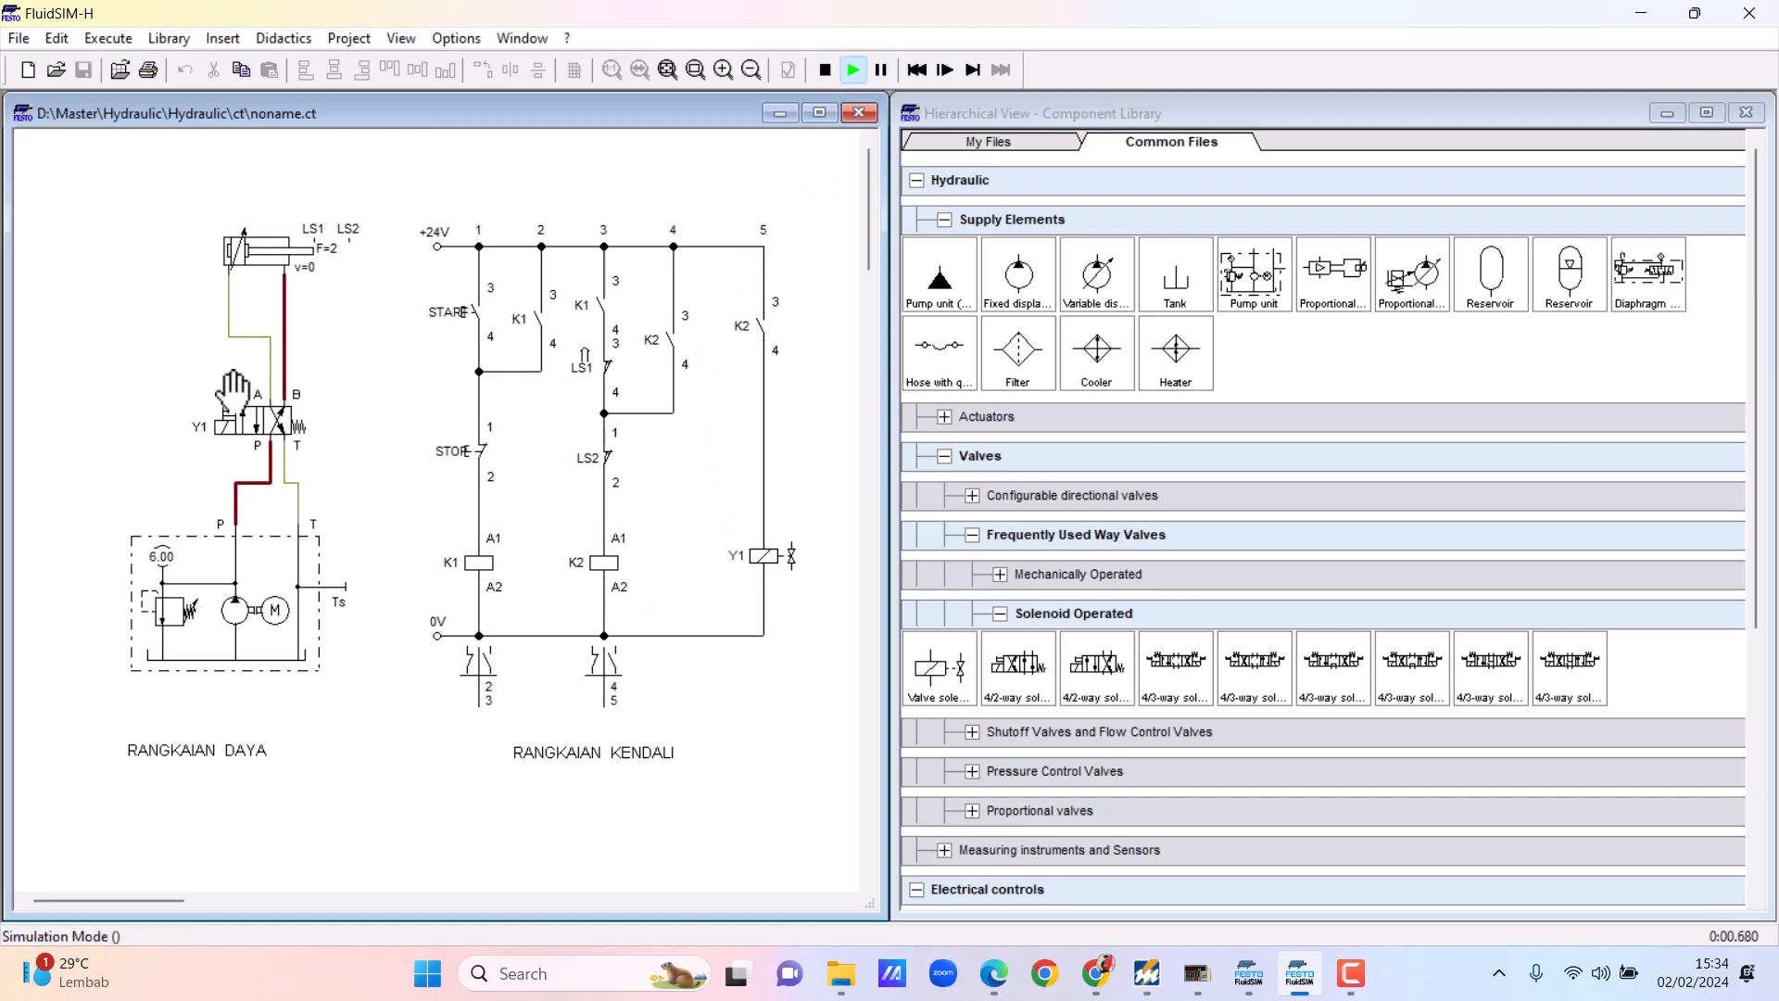
{"action": "left_click", "coordinate": [486, 295]}
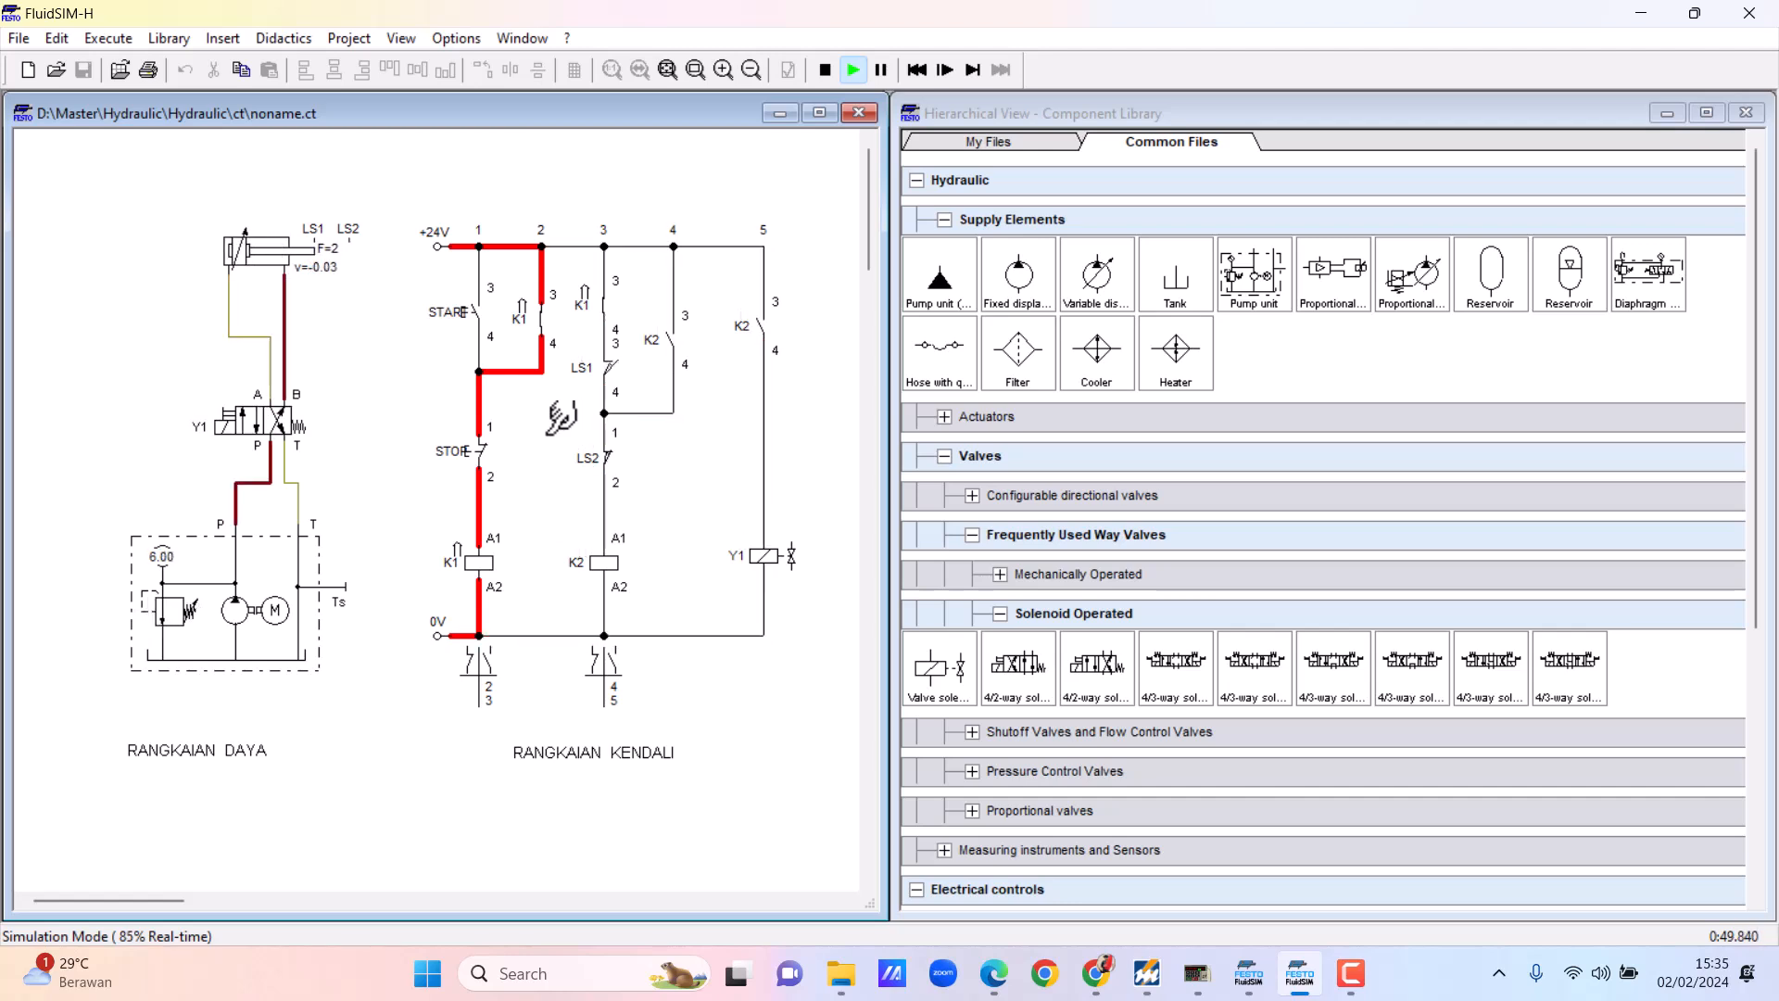
{"action": "left_click", "coordinate": [495, 428]}
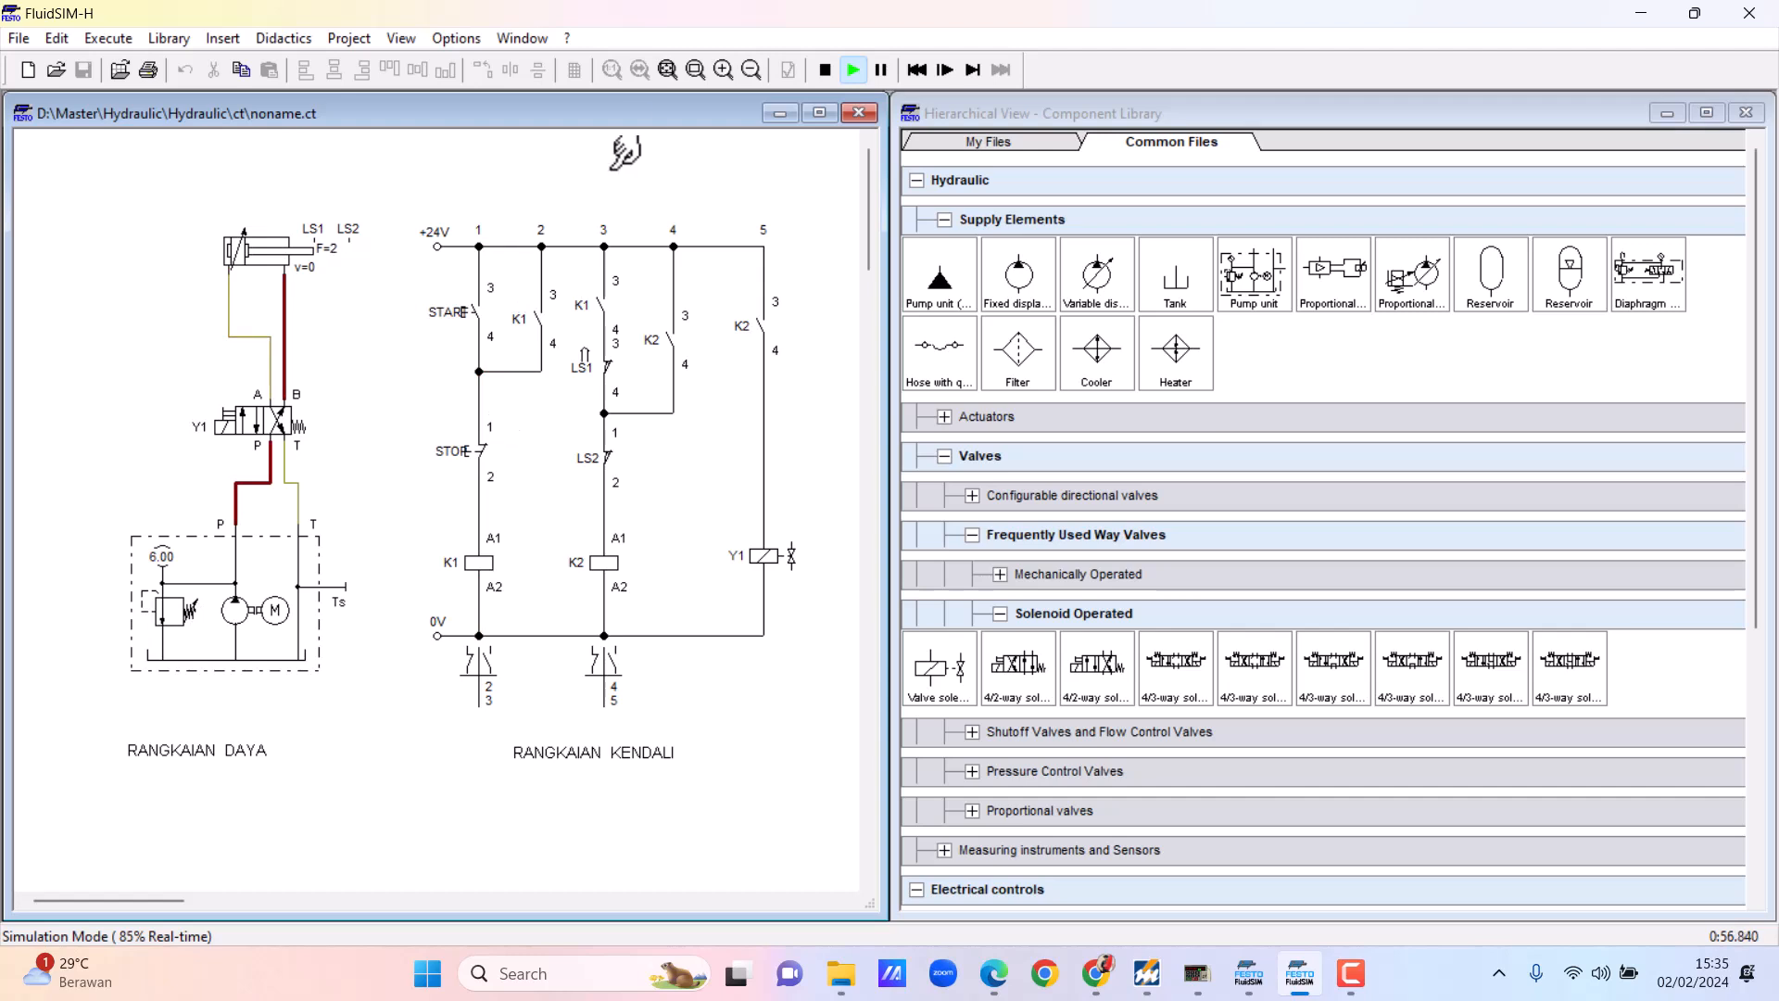
{"action": "left_click", "coordinate": [827, 74]}
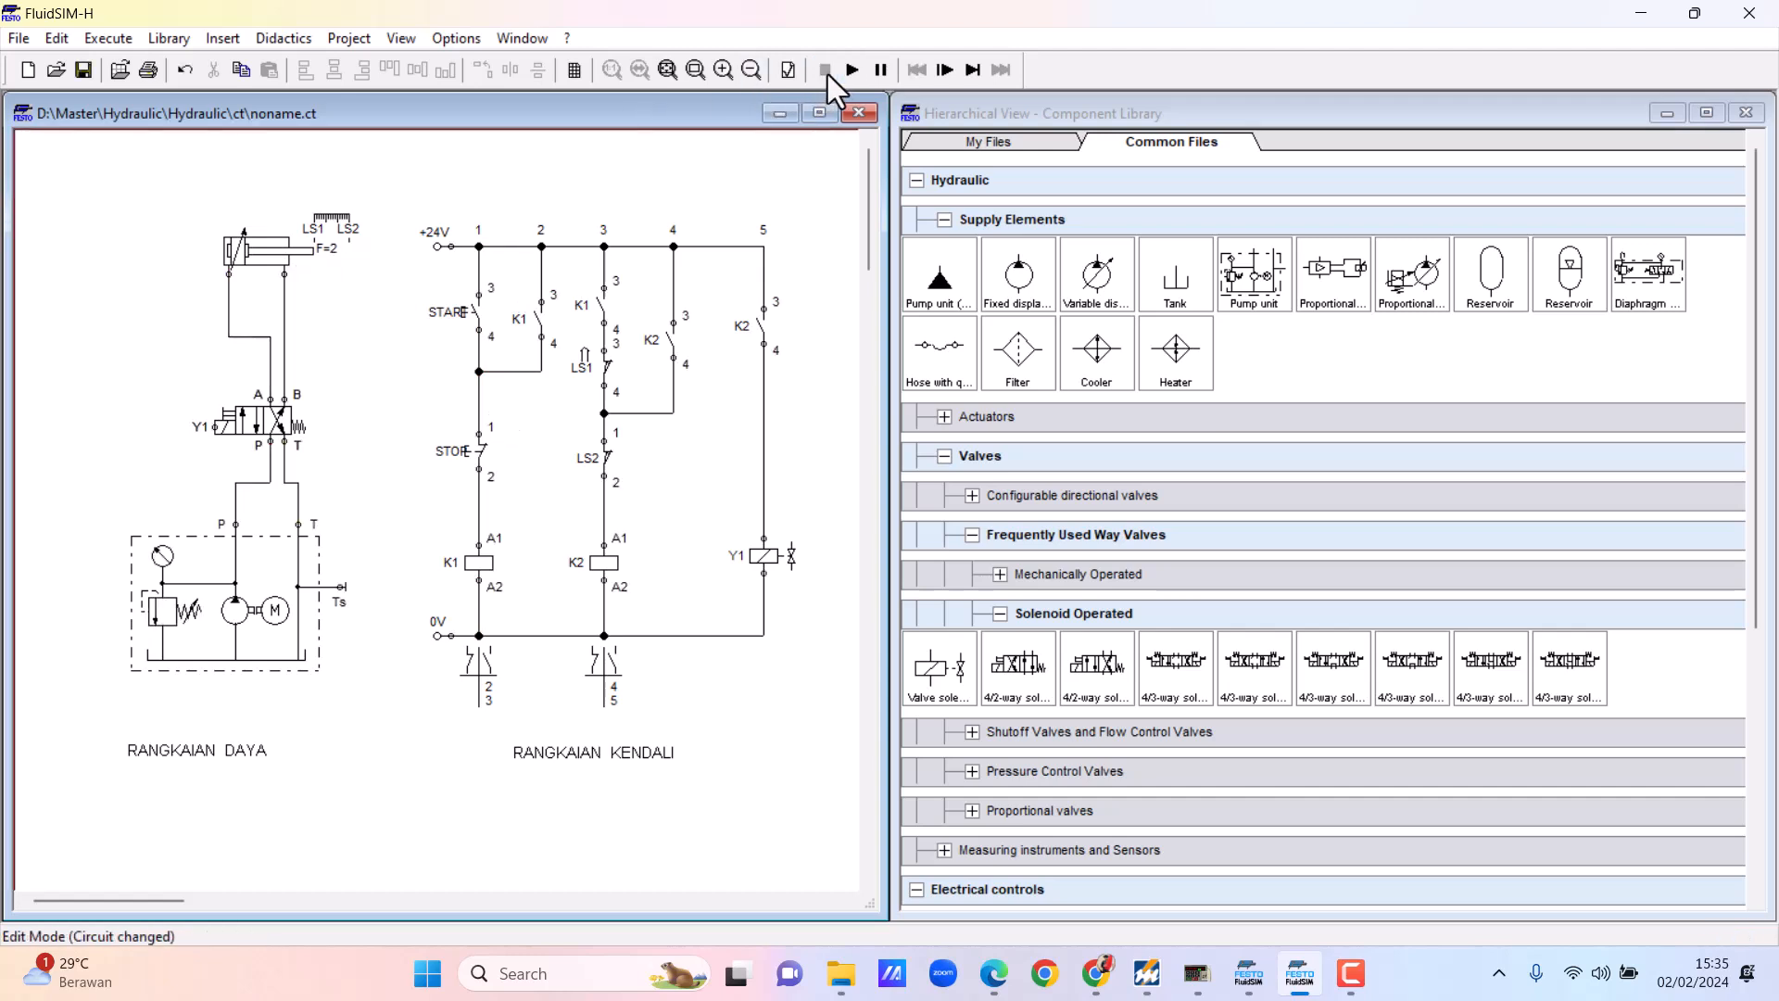
Step: Switch to EKTS and expand the AC Power supplies and Components categories of the library to examine the available parts
{"action": "left_click", "coordinate": [1147, 977]}
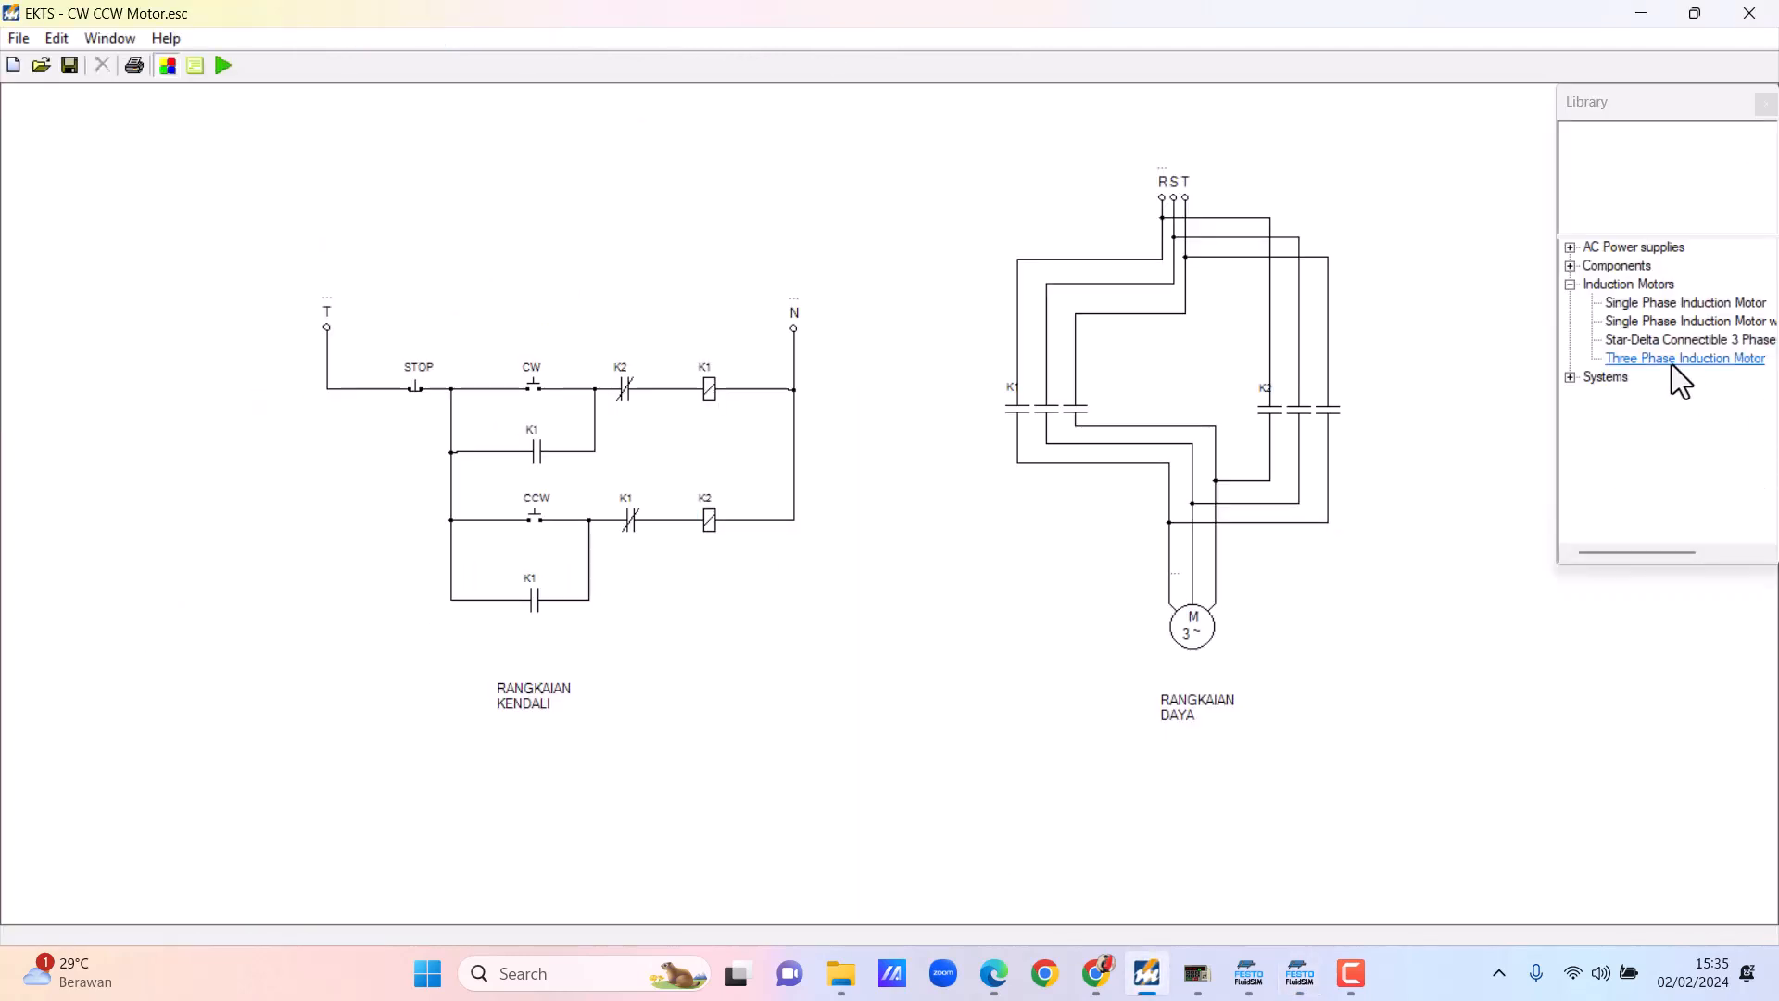
{"action": "left_click", "coordinate": [1571, 249]}
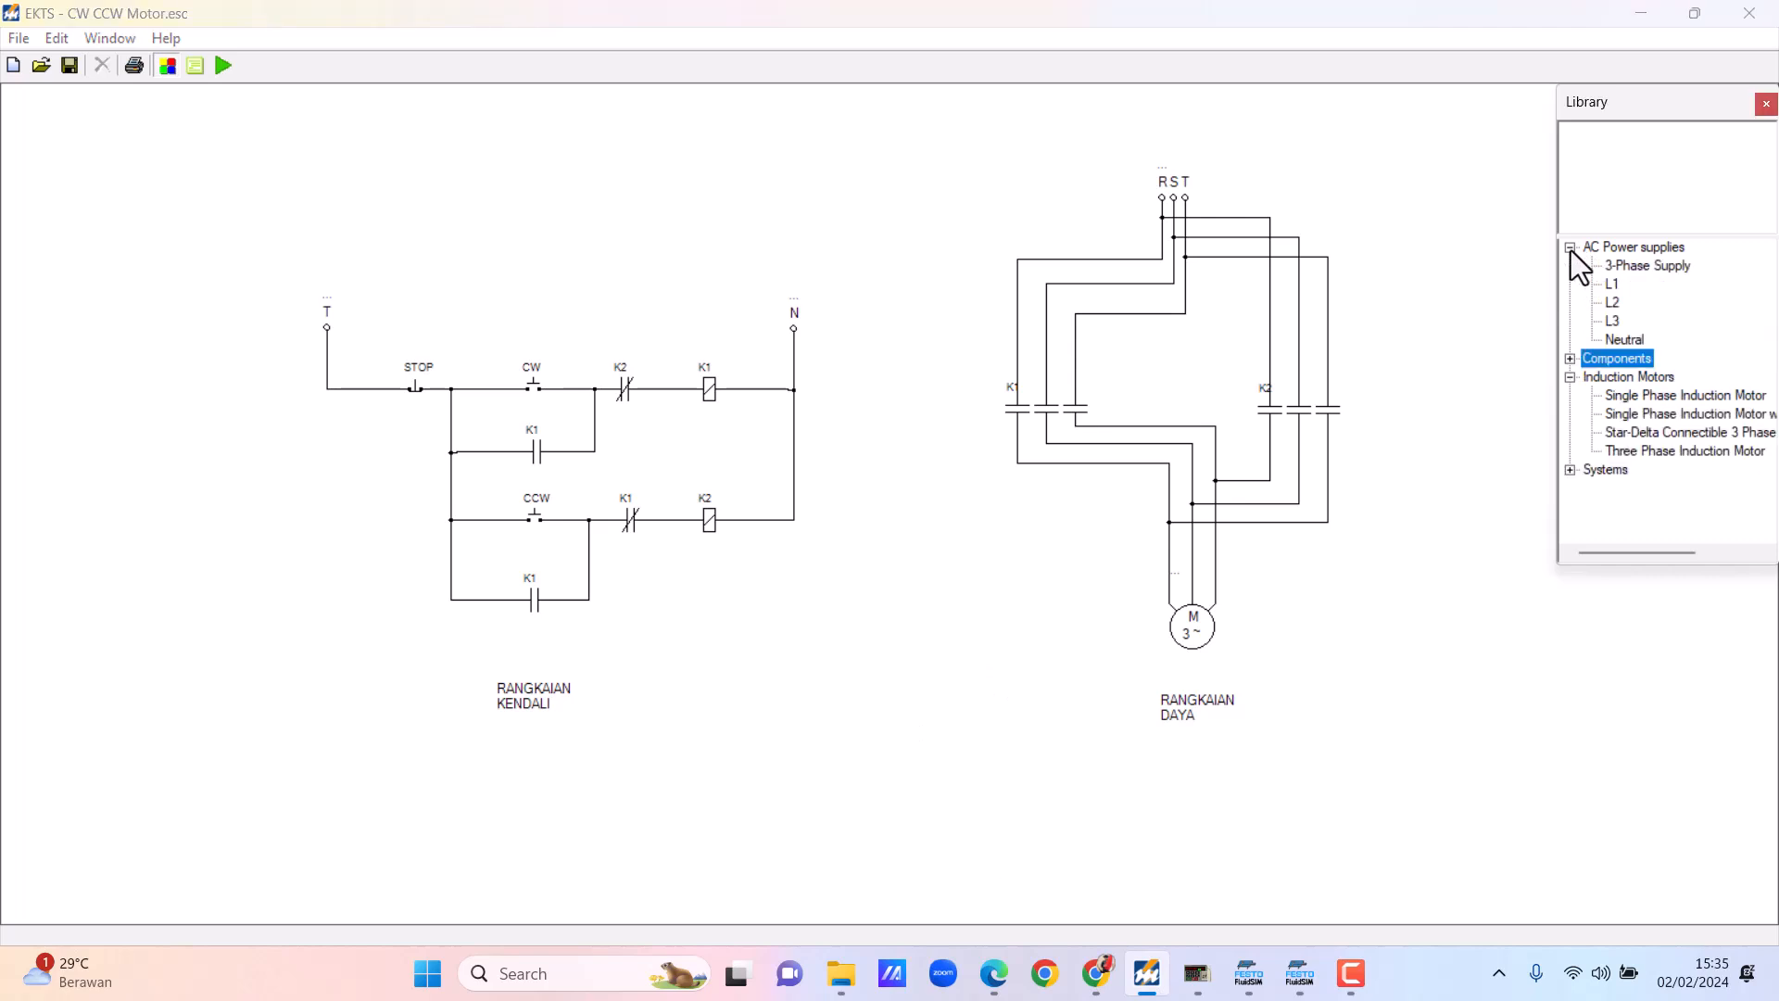
{"action": "left_click", "coordinate": [1571, 249]}
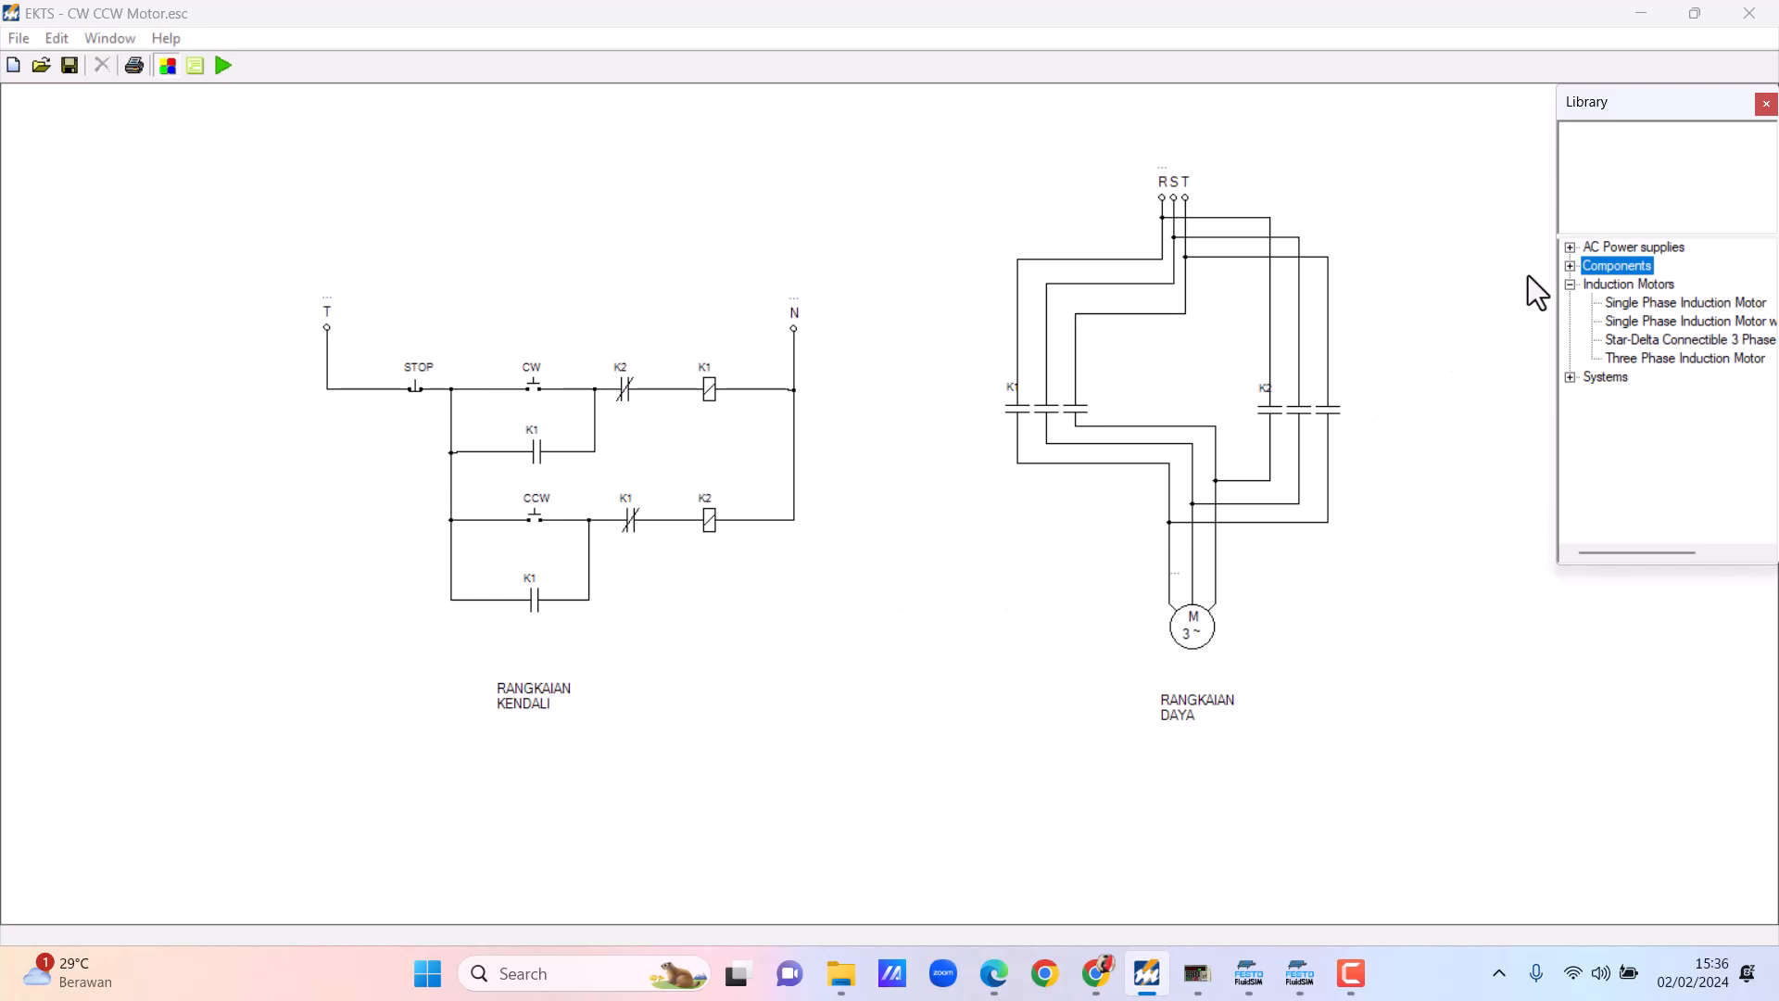
{"action": "left_click", "coordinate": [1573, 247]}
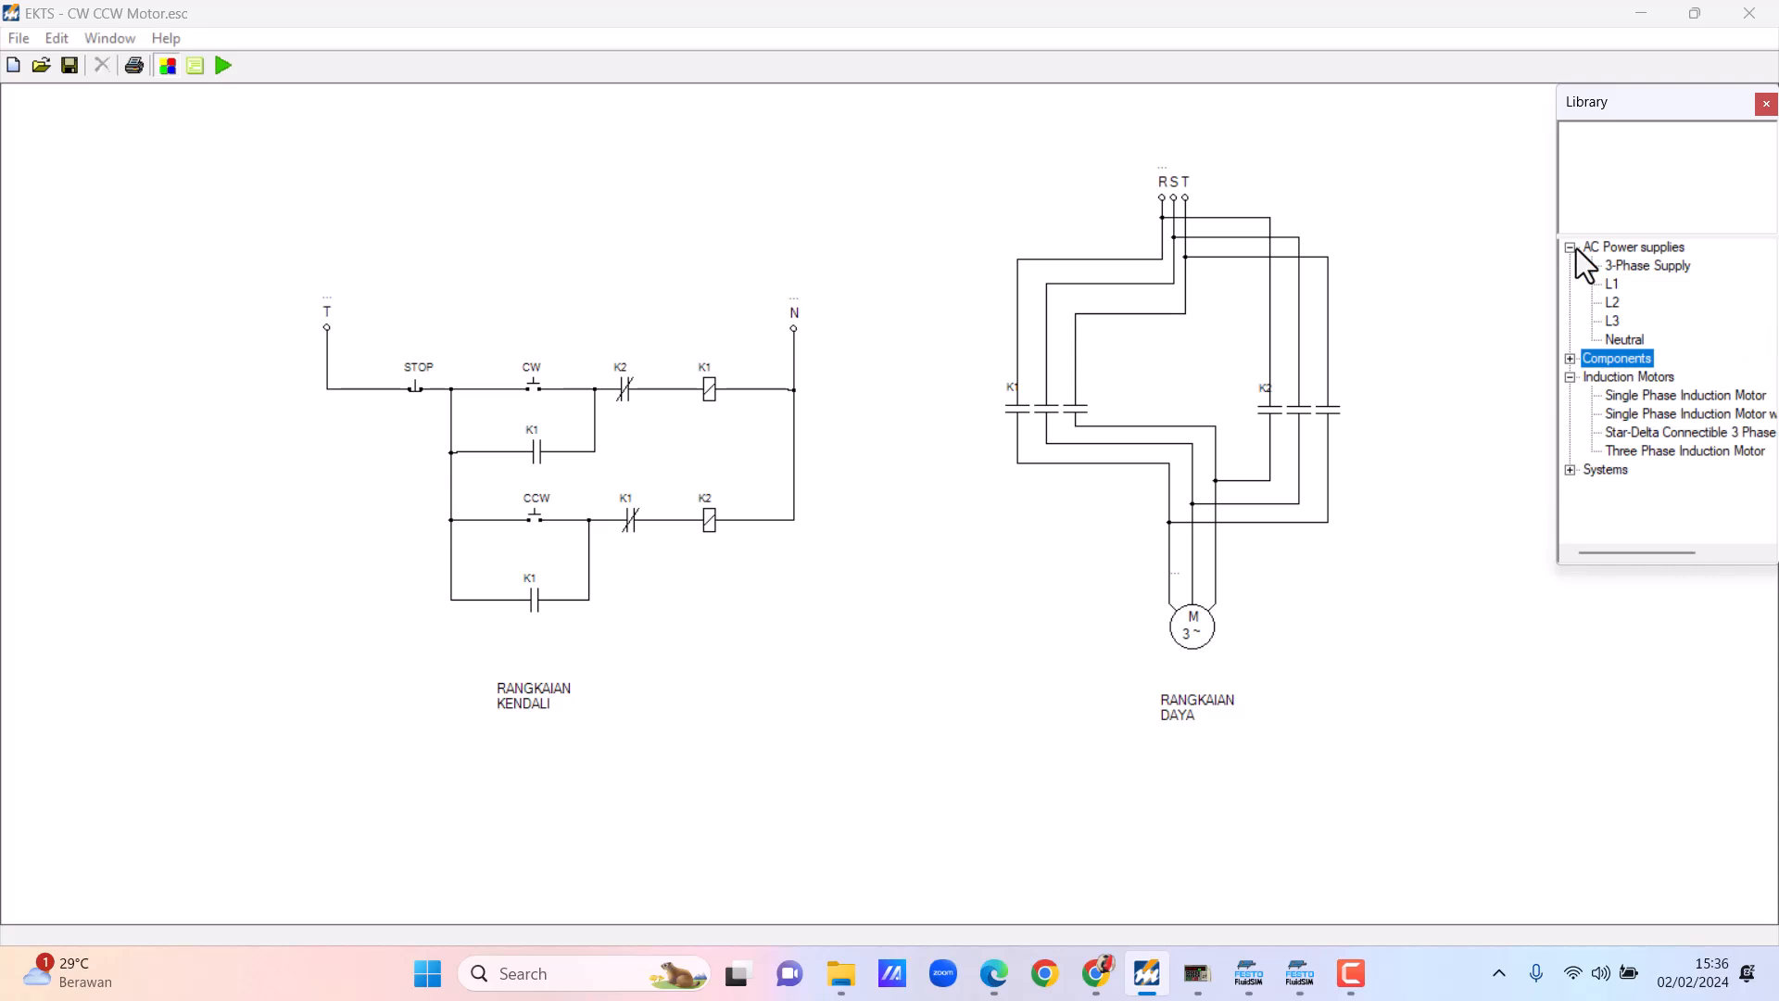
{"action": "left_click", "coordinate": [1571, 358]}
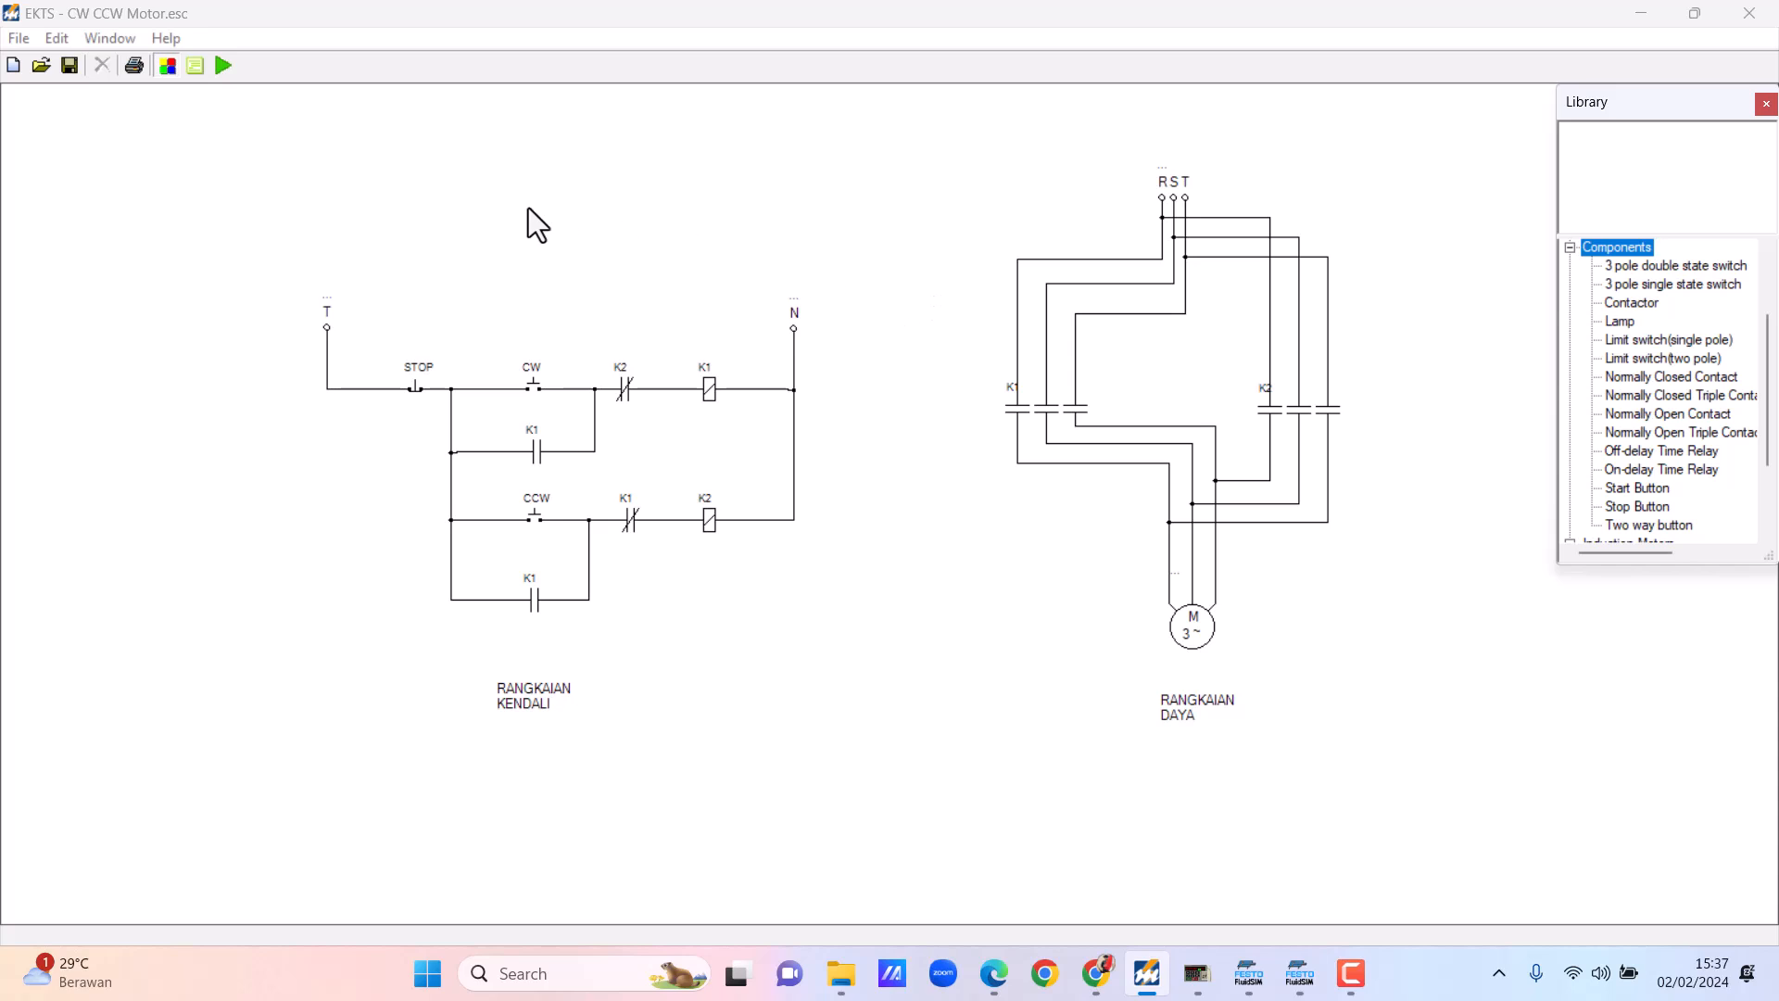
Step: Simulate the CW CCW motor circuit, start the motor with the CW button and halt it with STOP
{"action": "left_click", "coordinate": [224, 66]}
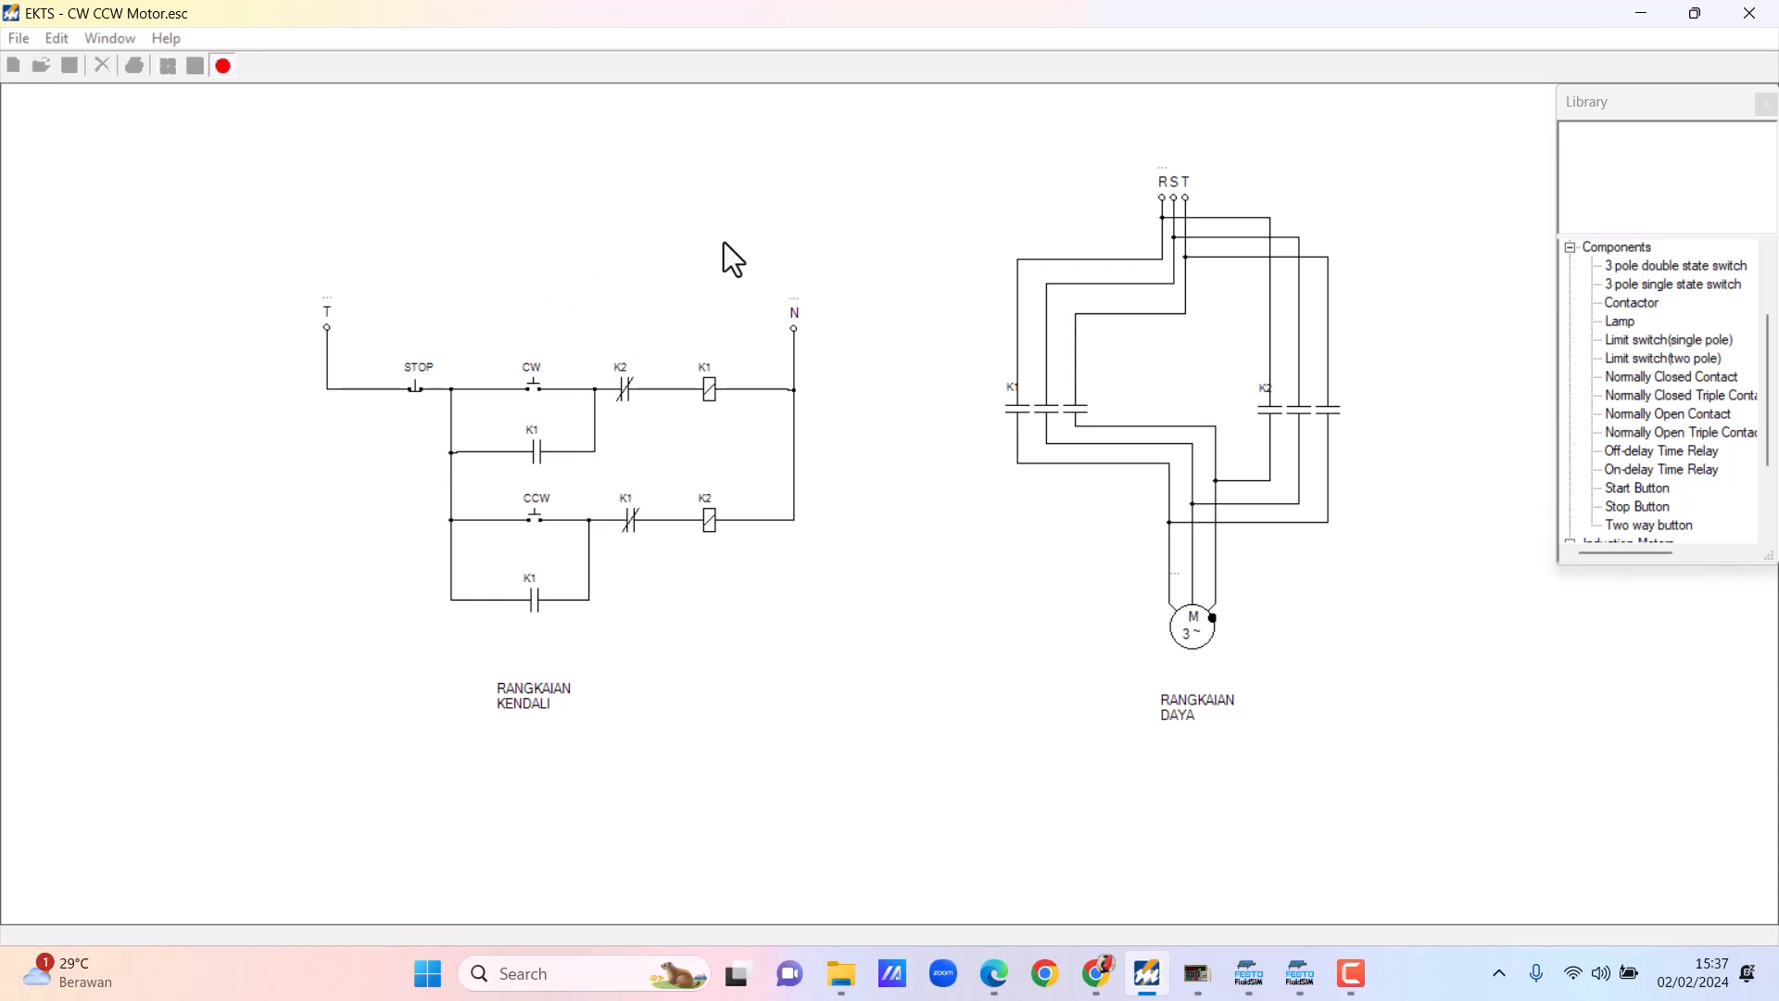
{"action": "left_click", "coordinate": [537, 389]}
{"action": "left_click", "coordinate": [226, 70]}
{"action": "left_click", "coordinate": [226, 71]}
{"action": "left_click", "coordinate": [532, 386]}
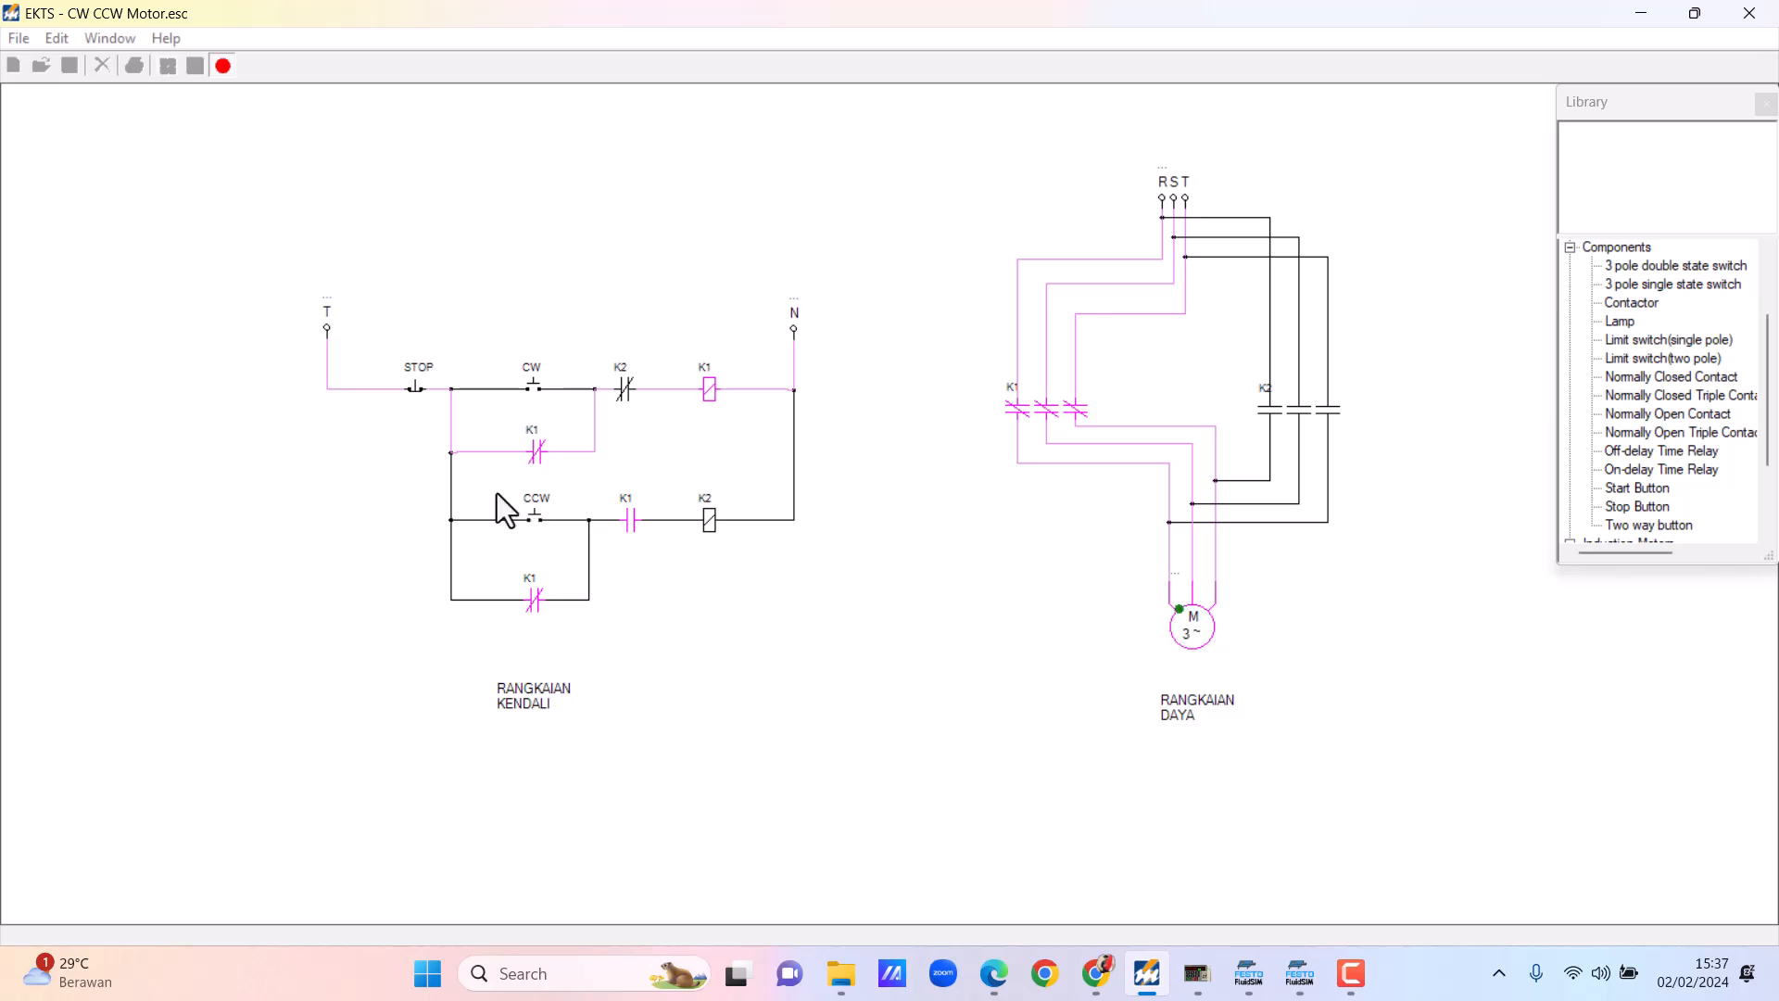
{"action": "left_click", "coordinate": [415, 391]}
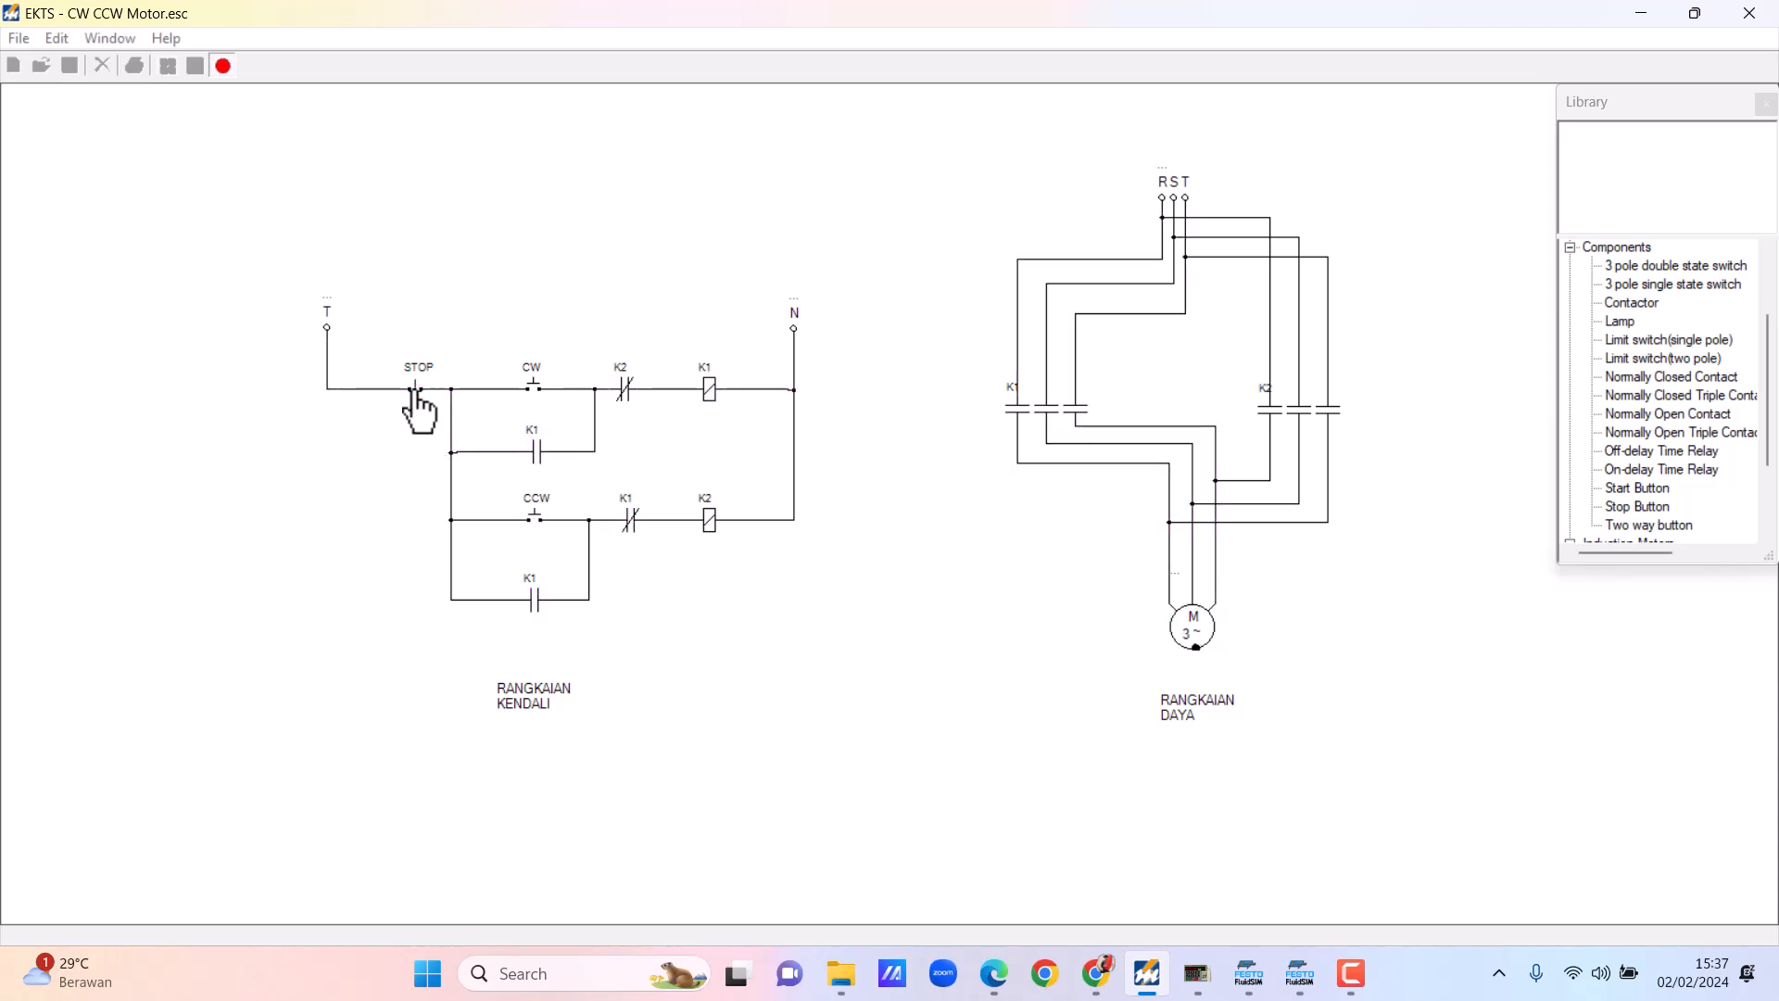
Step: Test the CCW button of the motor control circuit and end the simulation
{"action": "left_click", "coordinate": [538, 515]}
{"action": "left_click", "coordinate": [548, 528]}
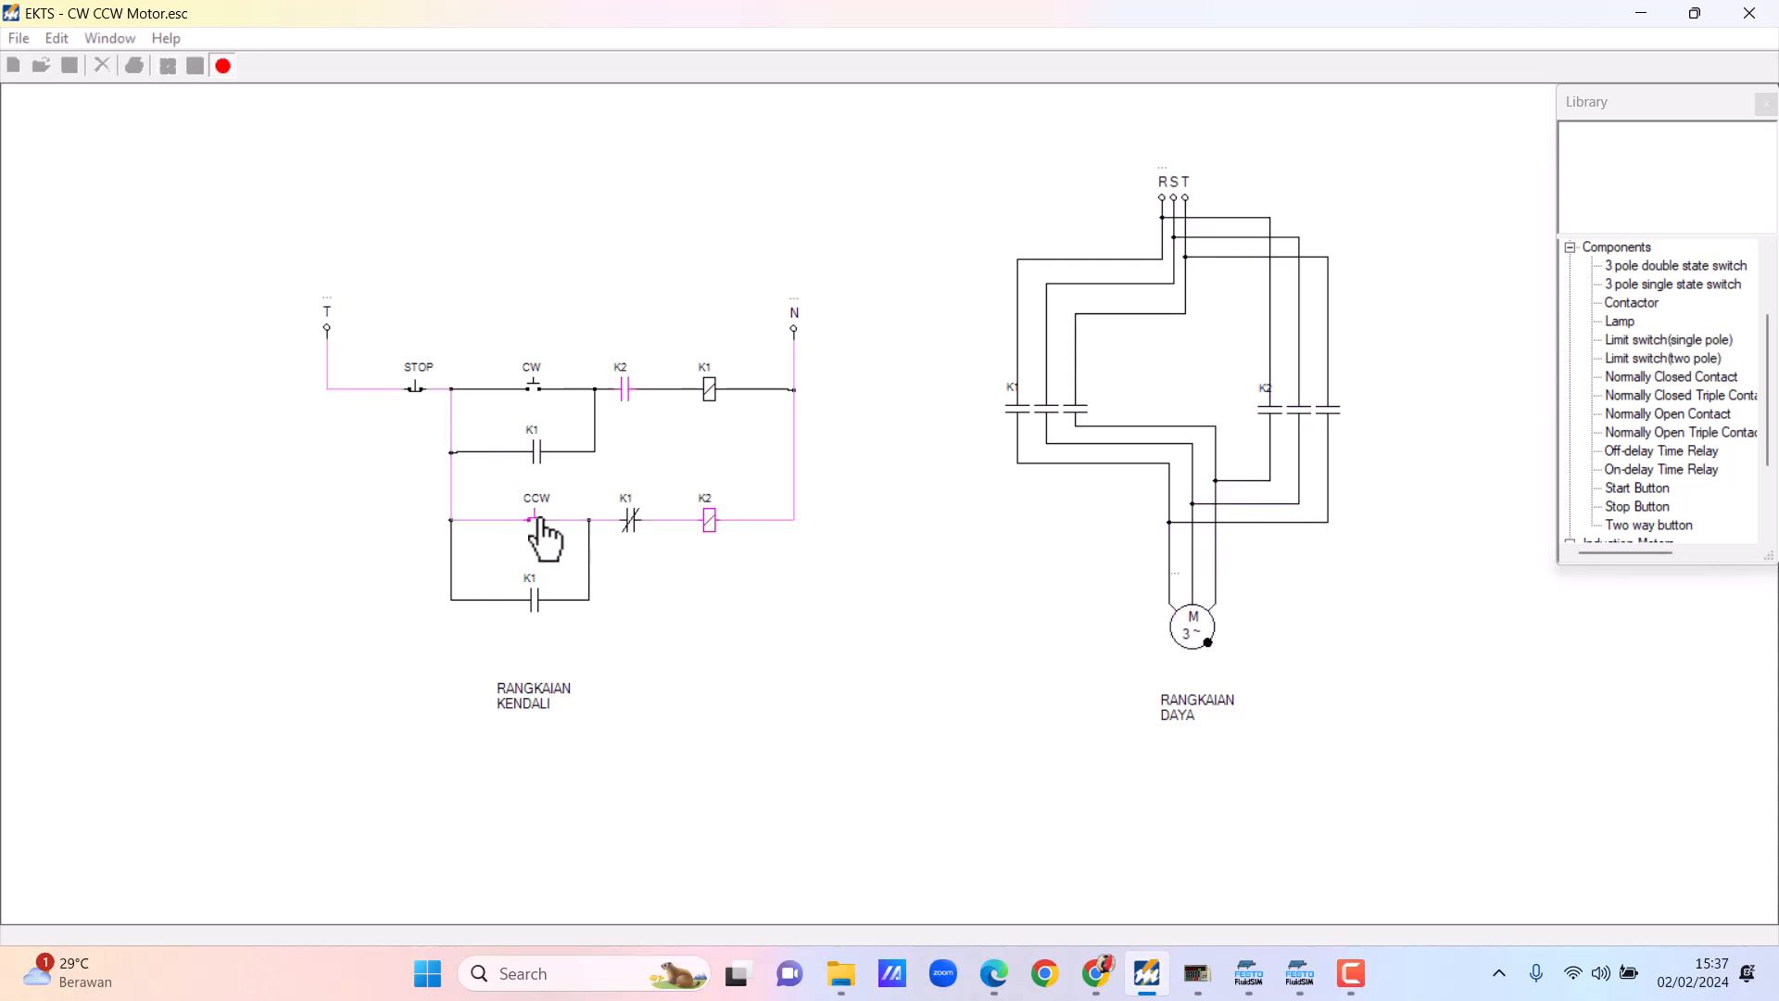
{"action": "left_click", "coordinate": [222, 71]}
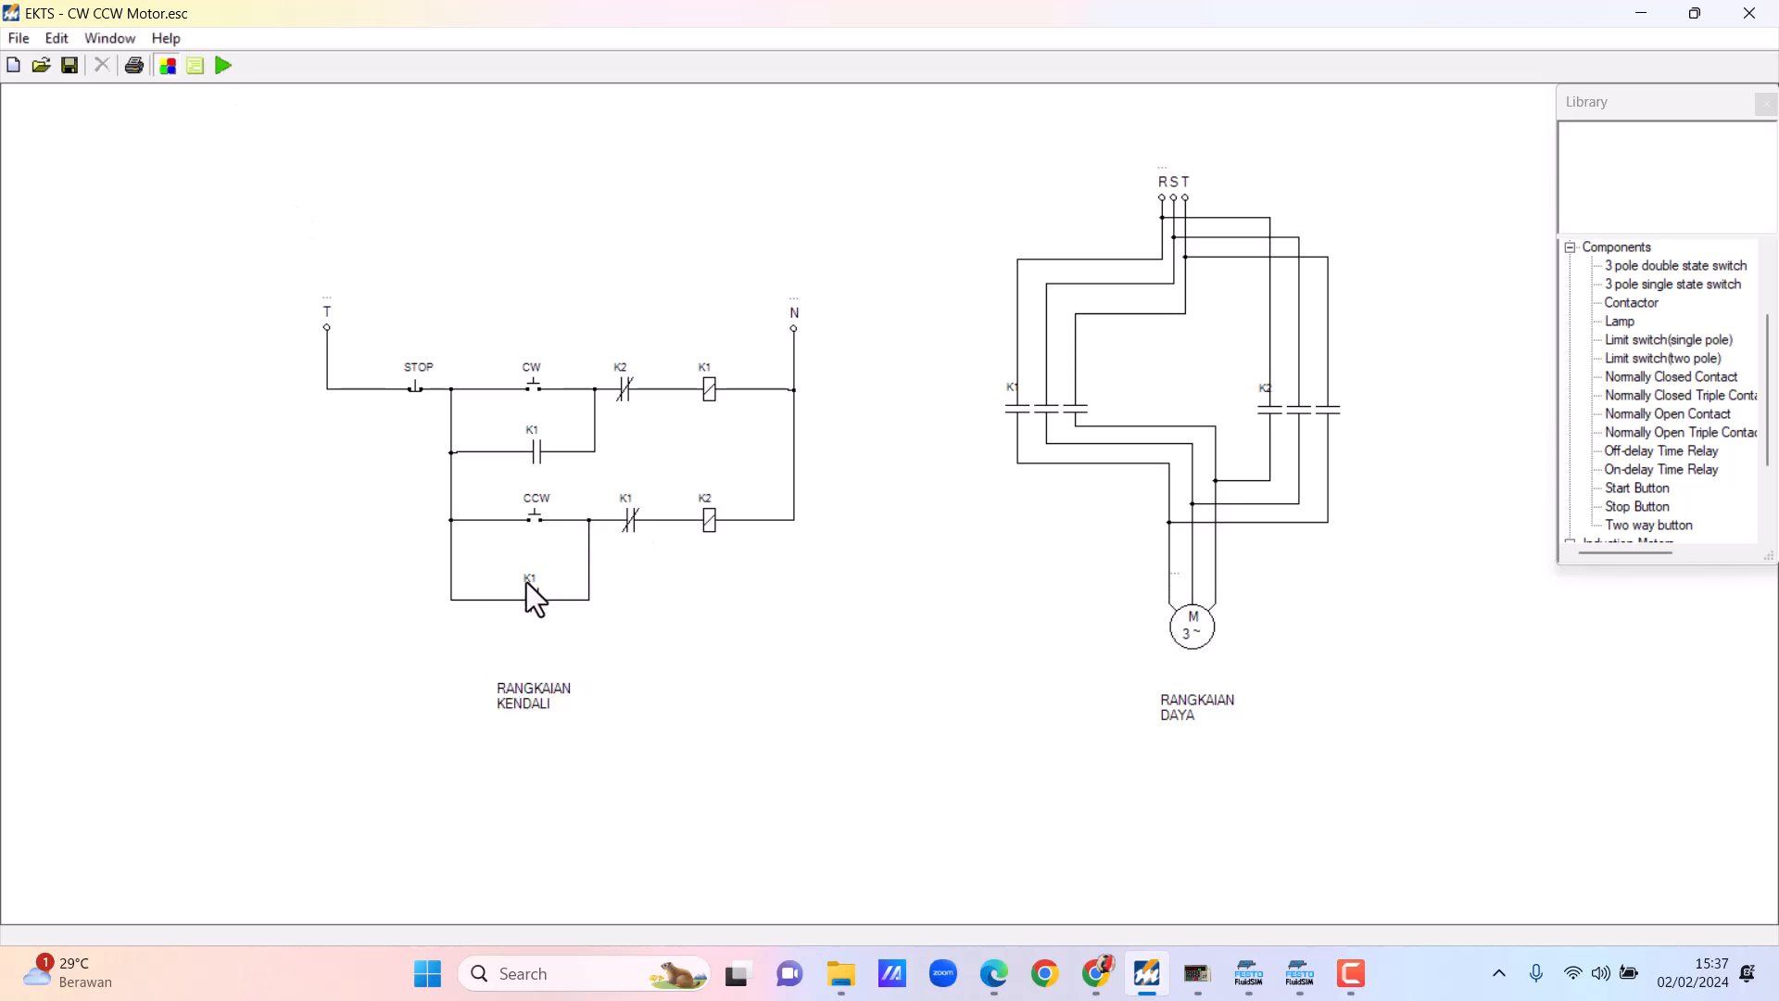
Step: Relabel the holding contact in parallel with the CCW button as K2
{"action": "left_click", "coordinate": [575, 582]}
{"action": "left_click", "coordinate": [437, 642]}
Step: Simulate the corrected circuit, test CCW and CW operation with STOP after each, and end the simulation
{"action": "left_click", "coordinate": [228, 70]}
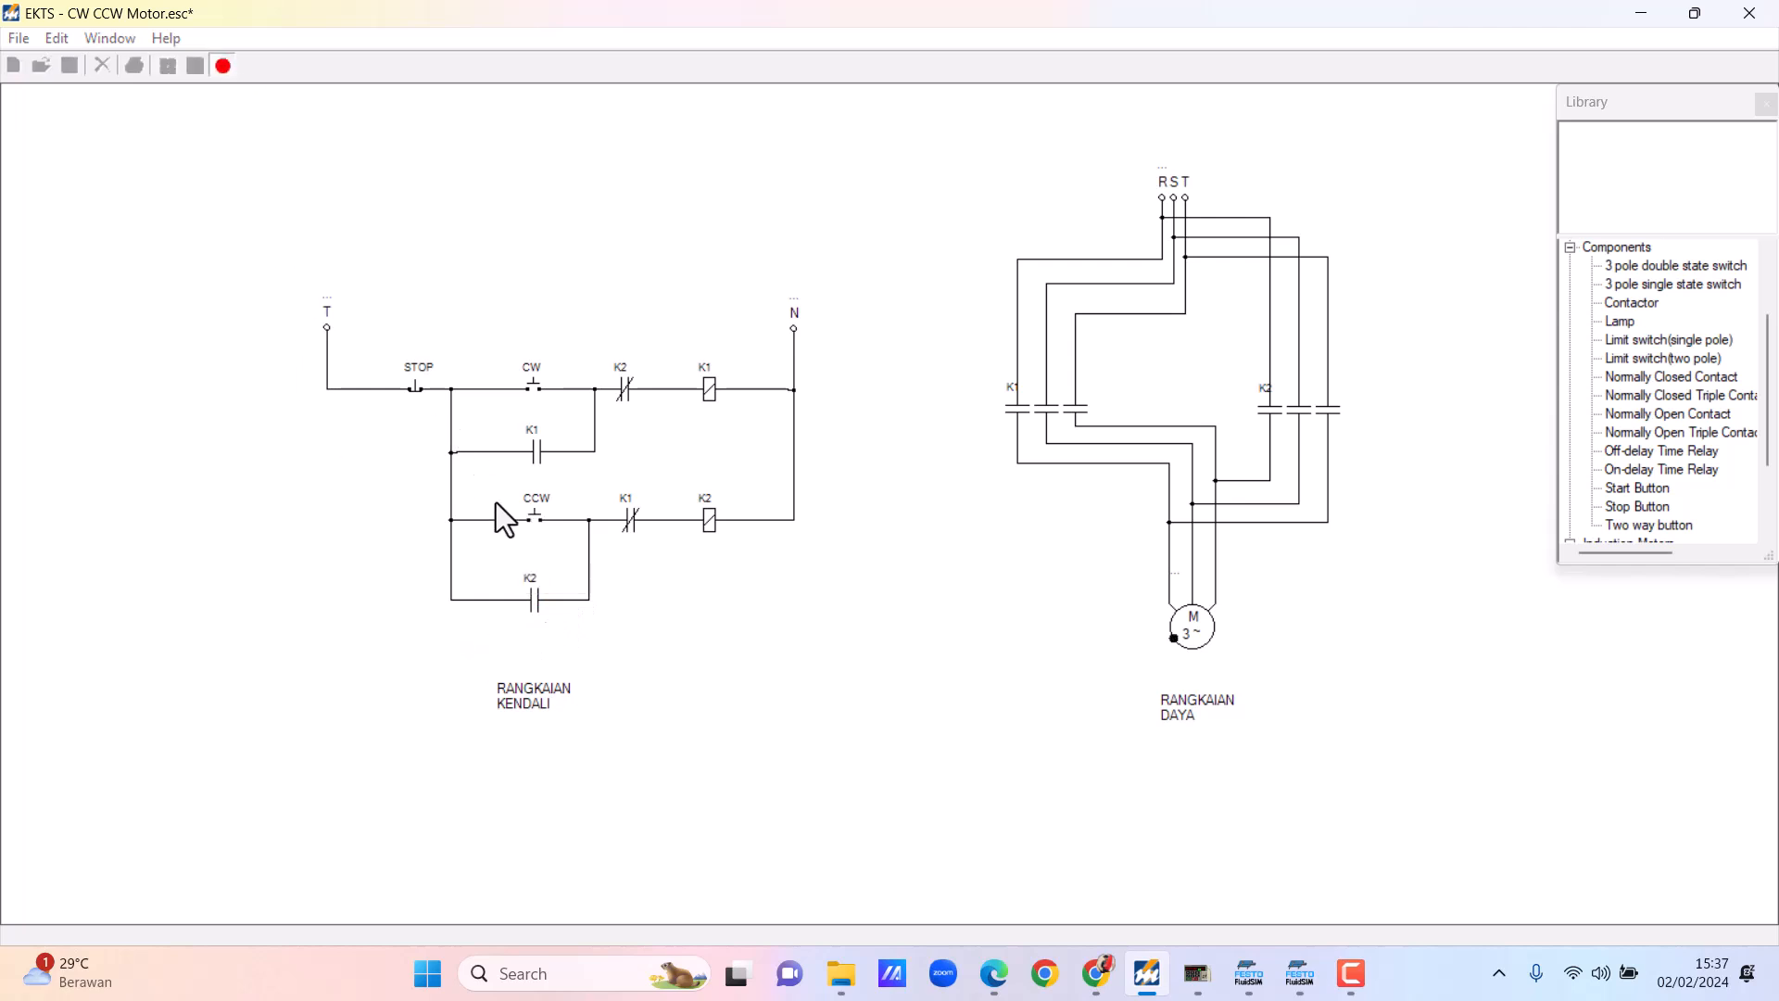
{"action": "left_click", "coordinate": [535, 517]}
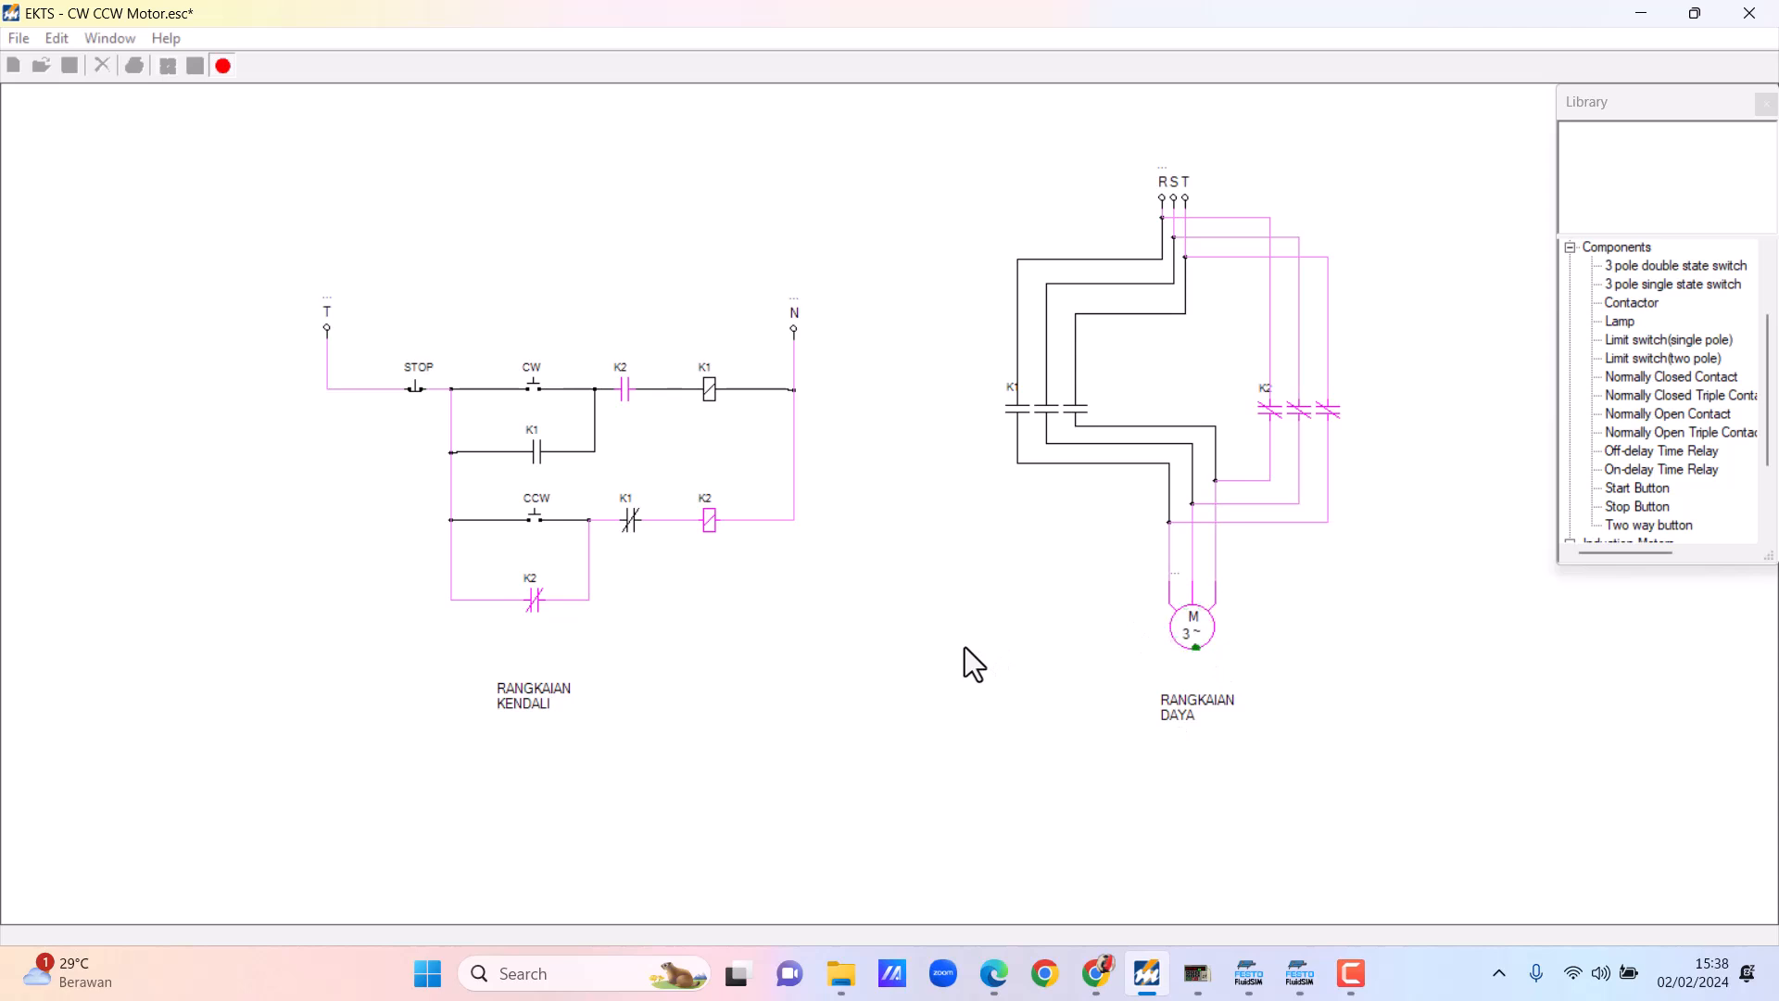
{"action": "left_click", "coordinate": [415, 389]}
{"action": "left_click", "coordinate": [533, 388]}
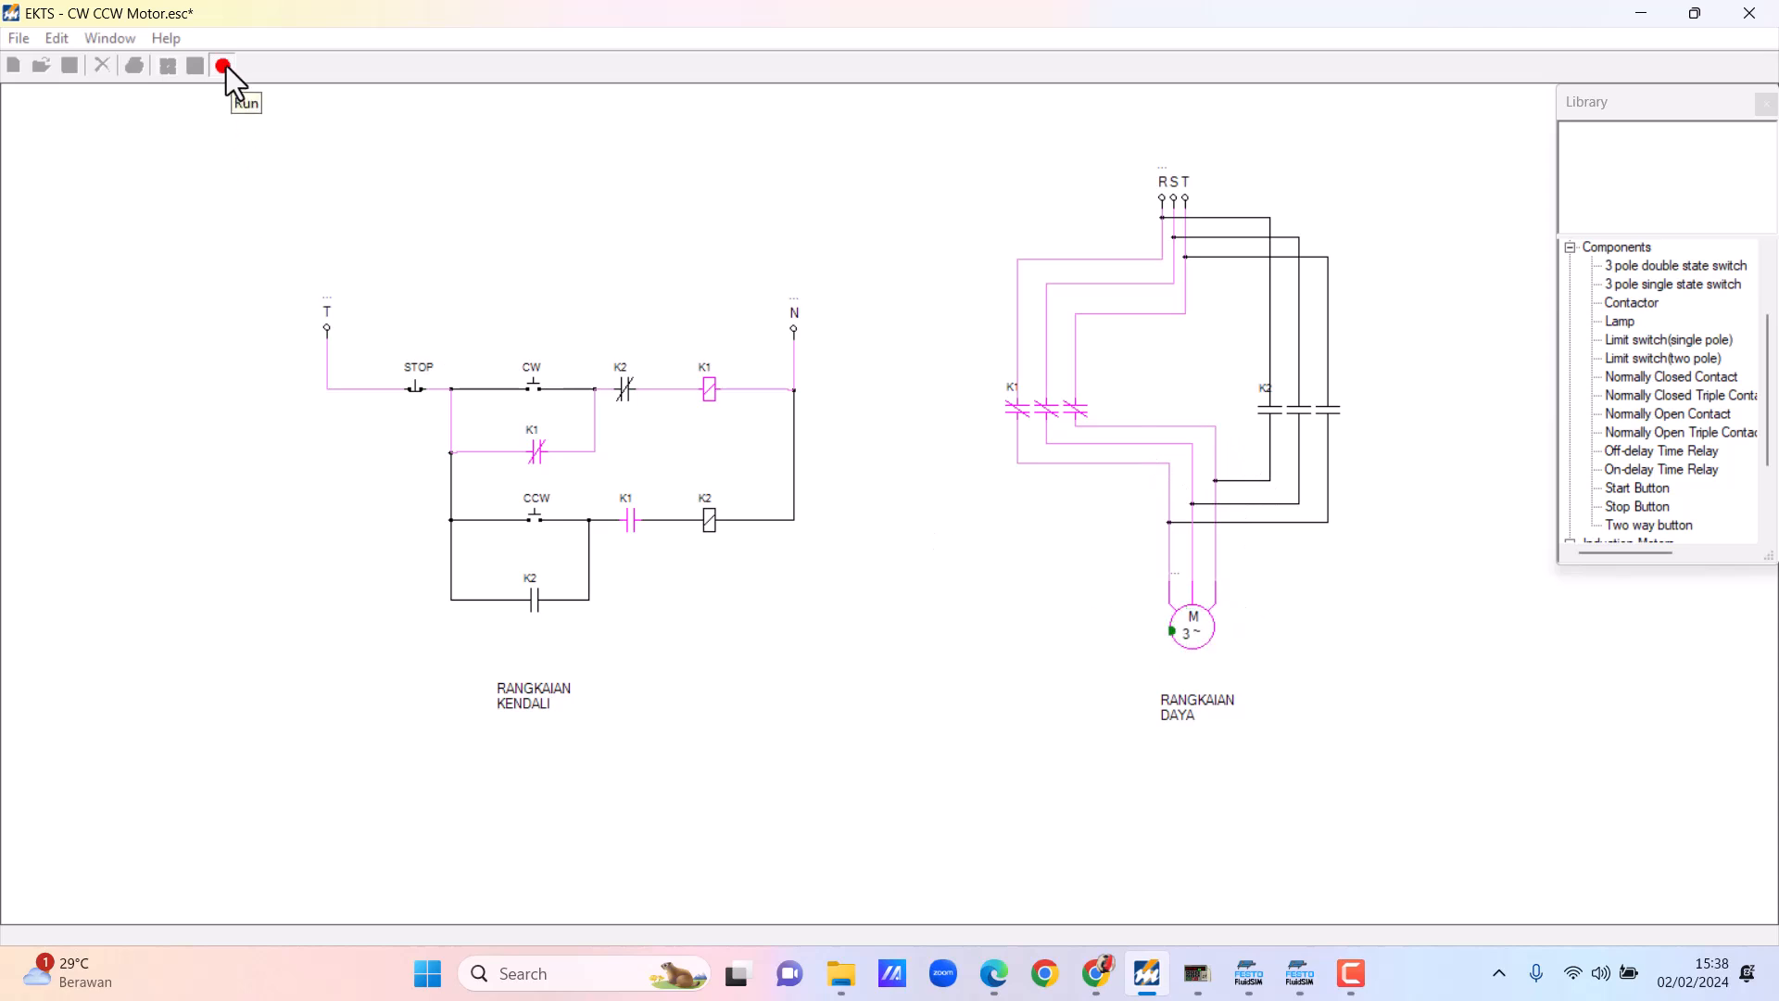
{"action": "left_click", "coordinate": [416, 389]}
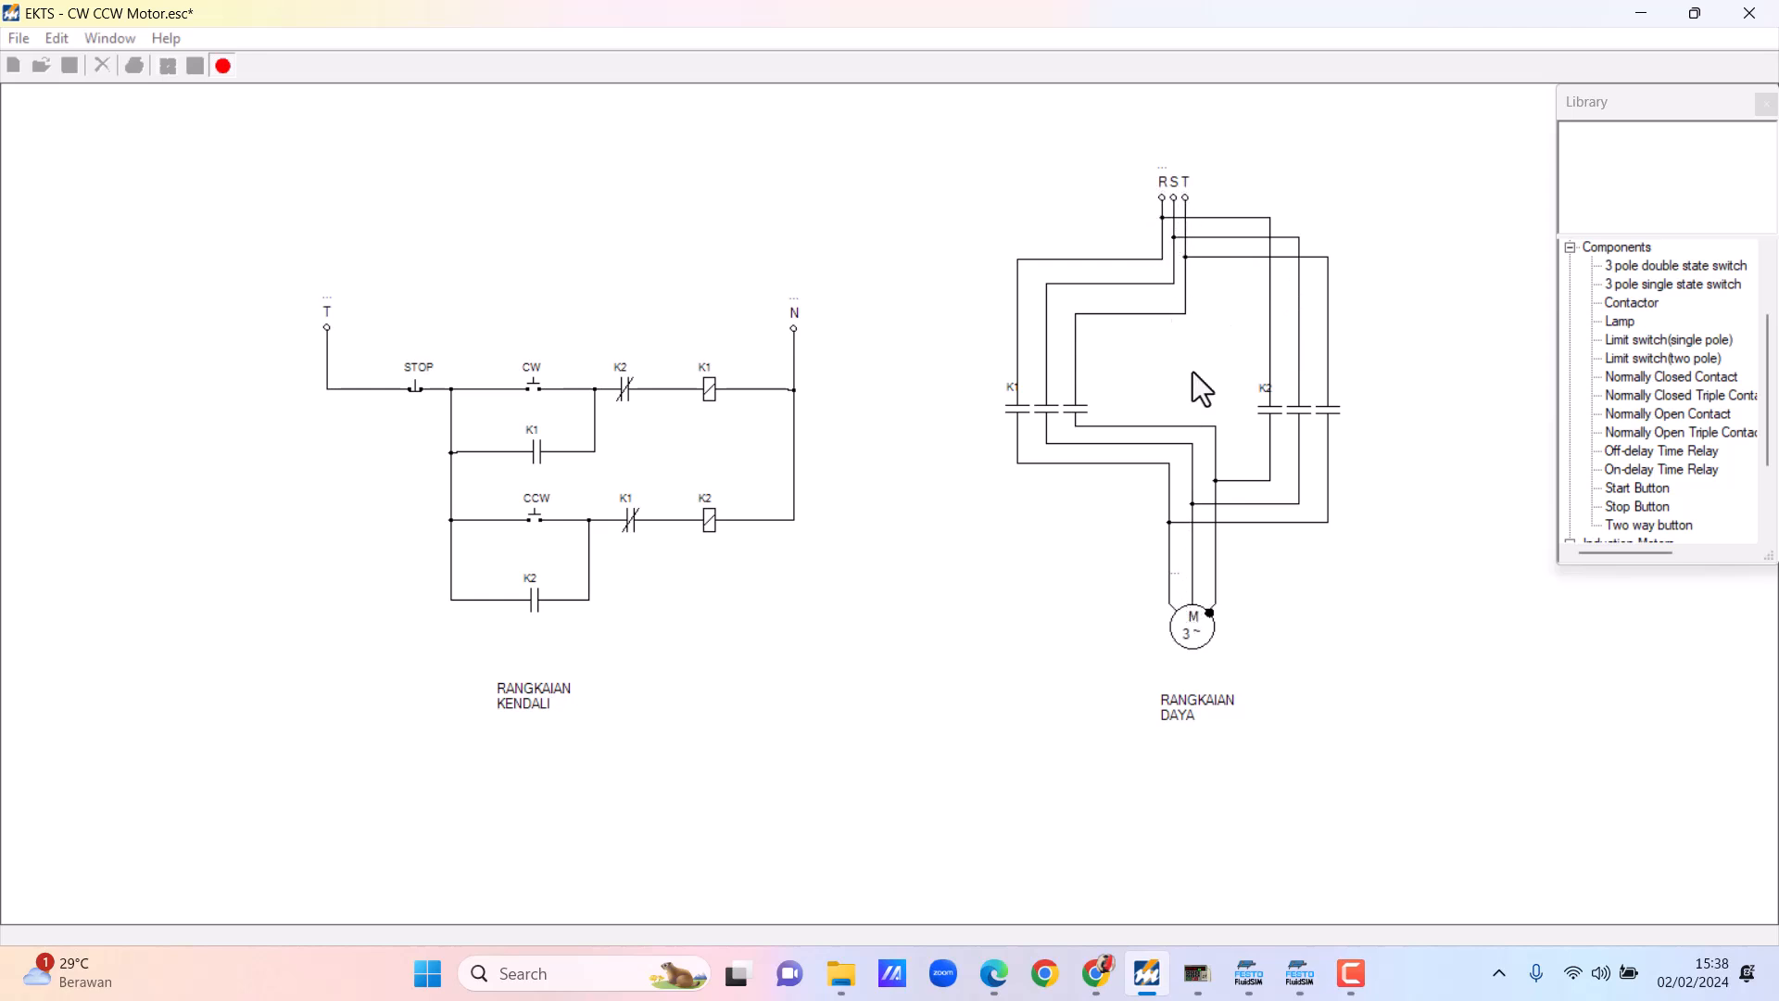
{"action": "left_click", "coordinate": [1209, 612]}
{"action": "left_click", "coordinate": [222, 67]}
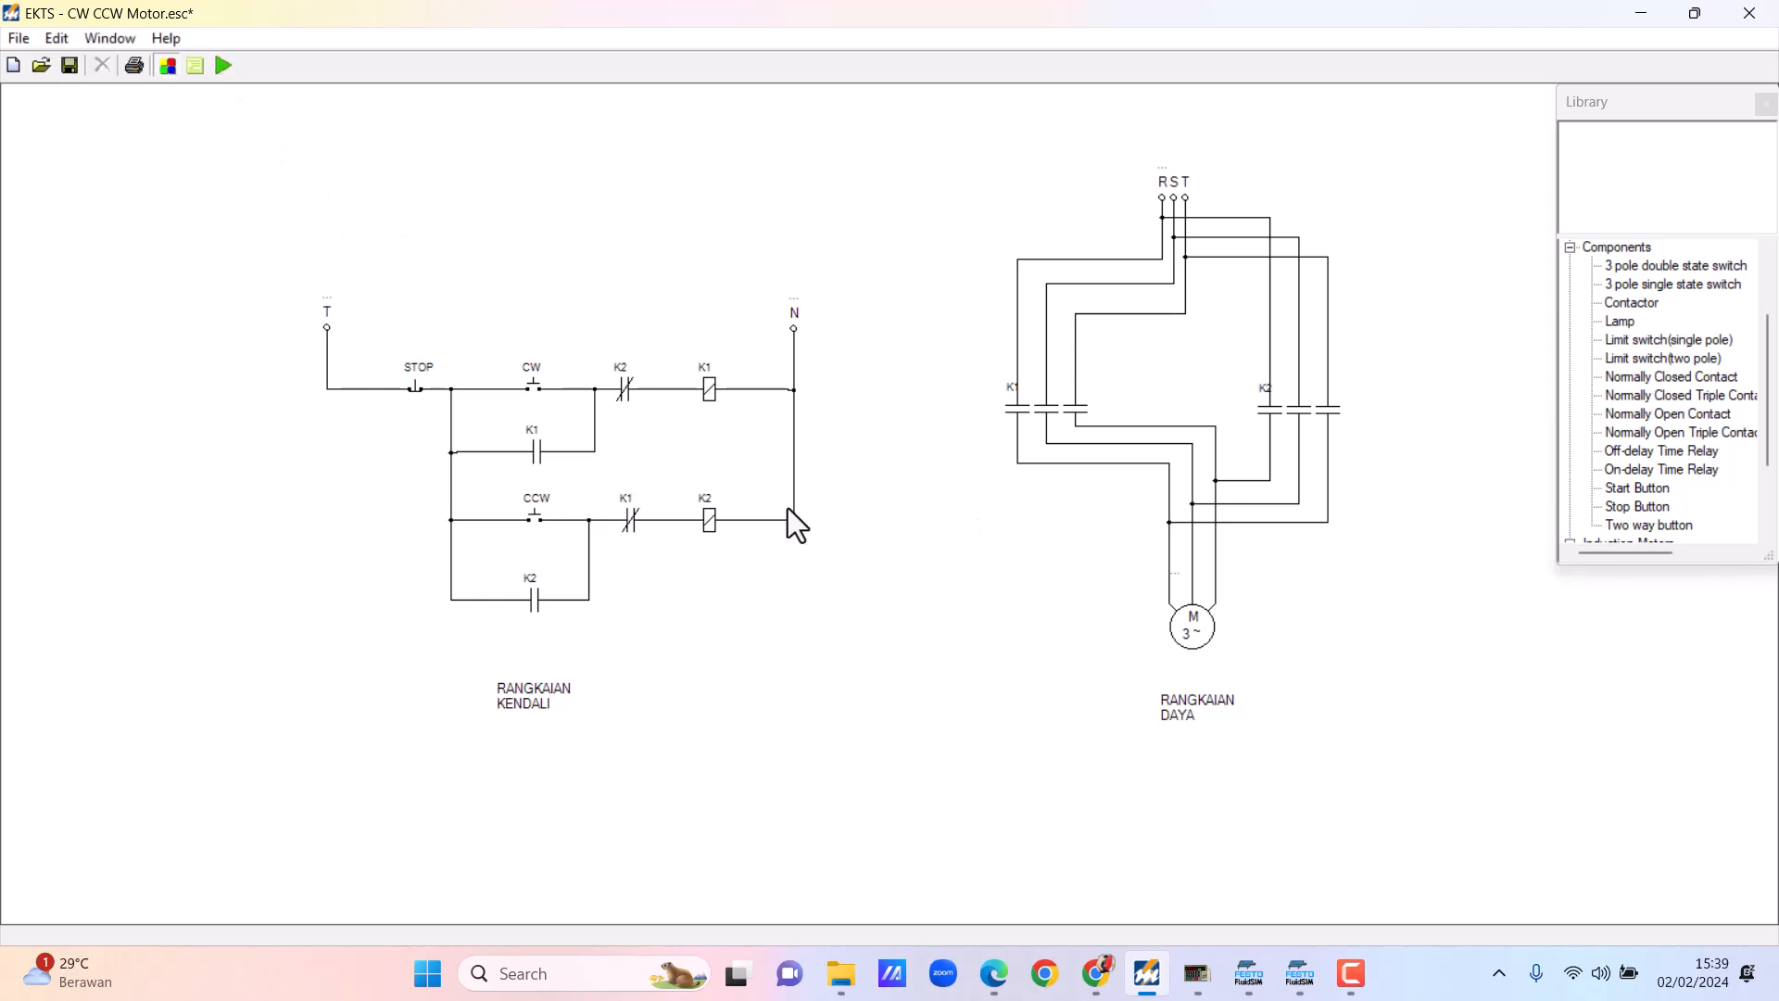
Step: Switch to the V1000 Programming Simulator, set the drive to local control at 30.00 frequency reference, and run, stop and rerun the motor
{"action": "left_click", "coordinate": [1197, 973]}
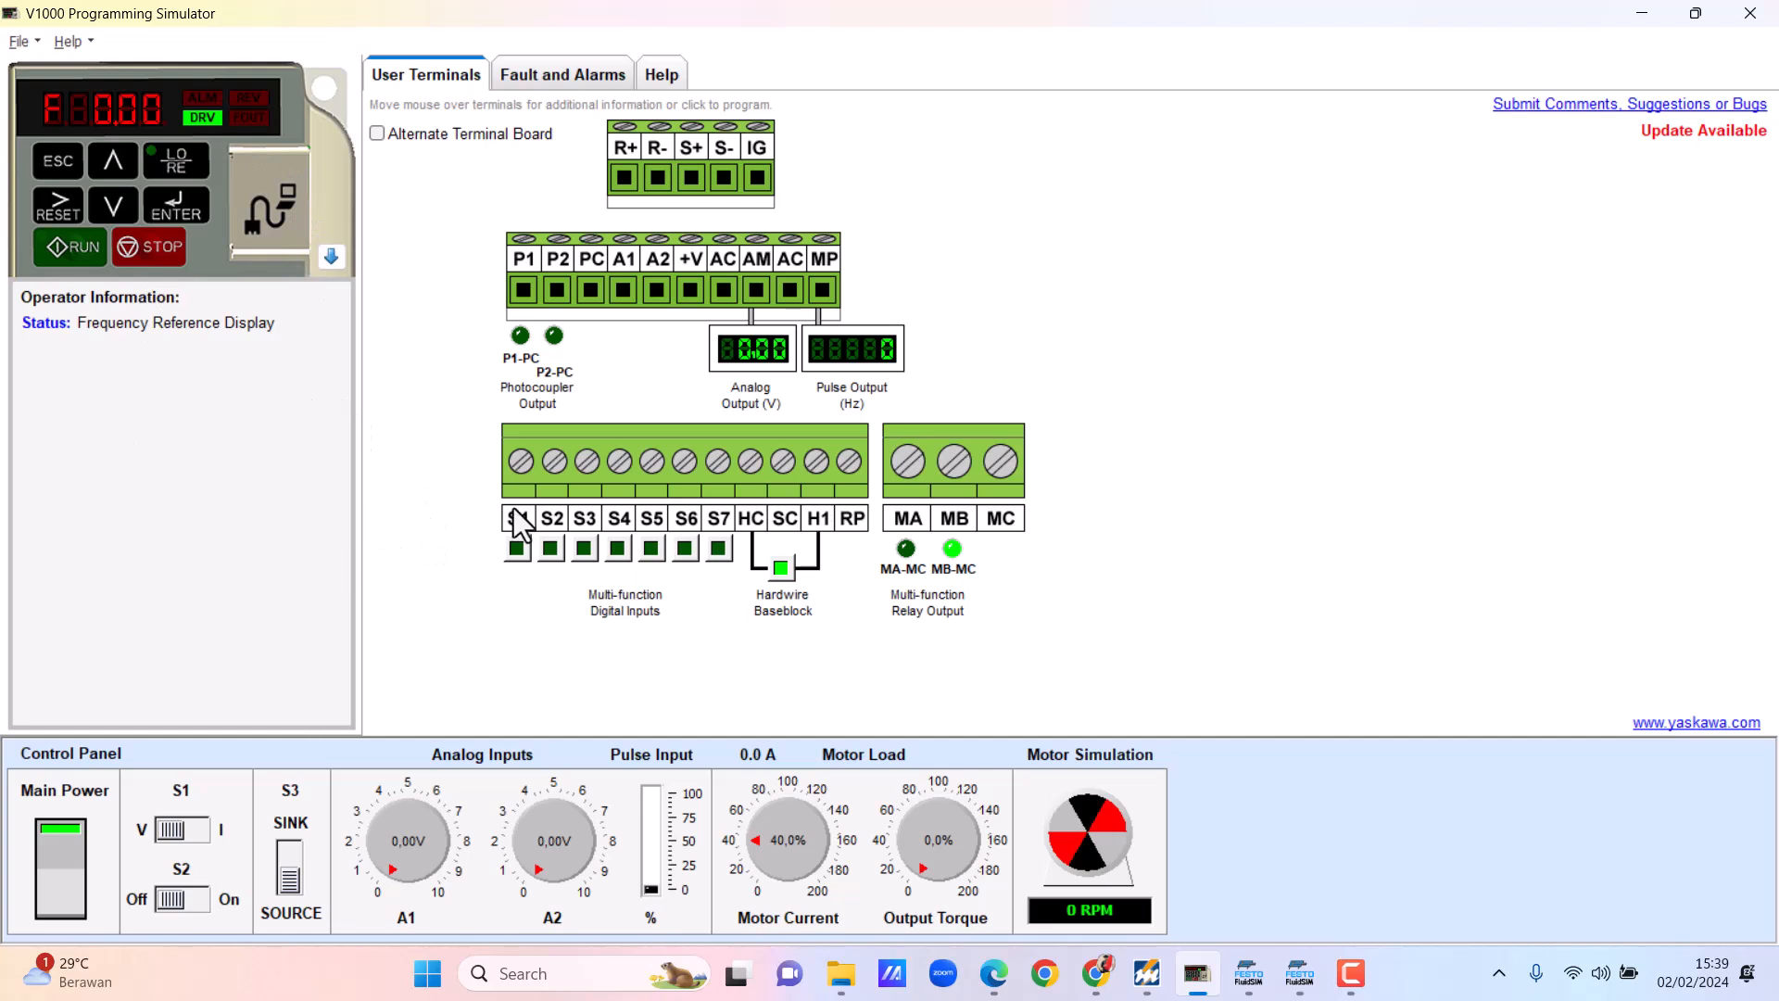
{"action": "left_click", "coordinate": [1147, 973]}
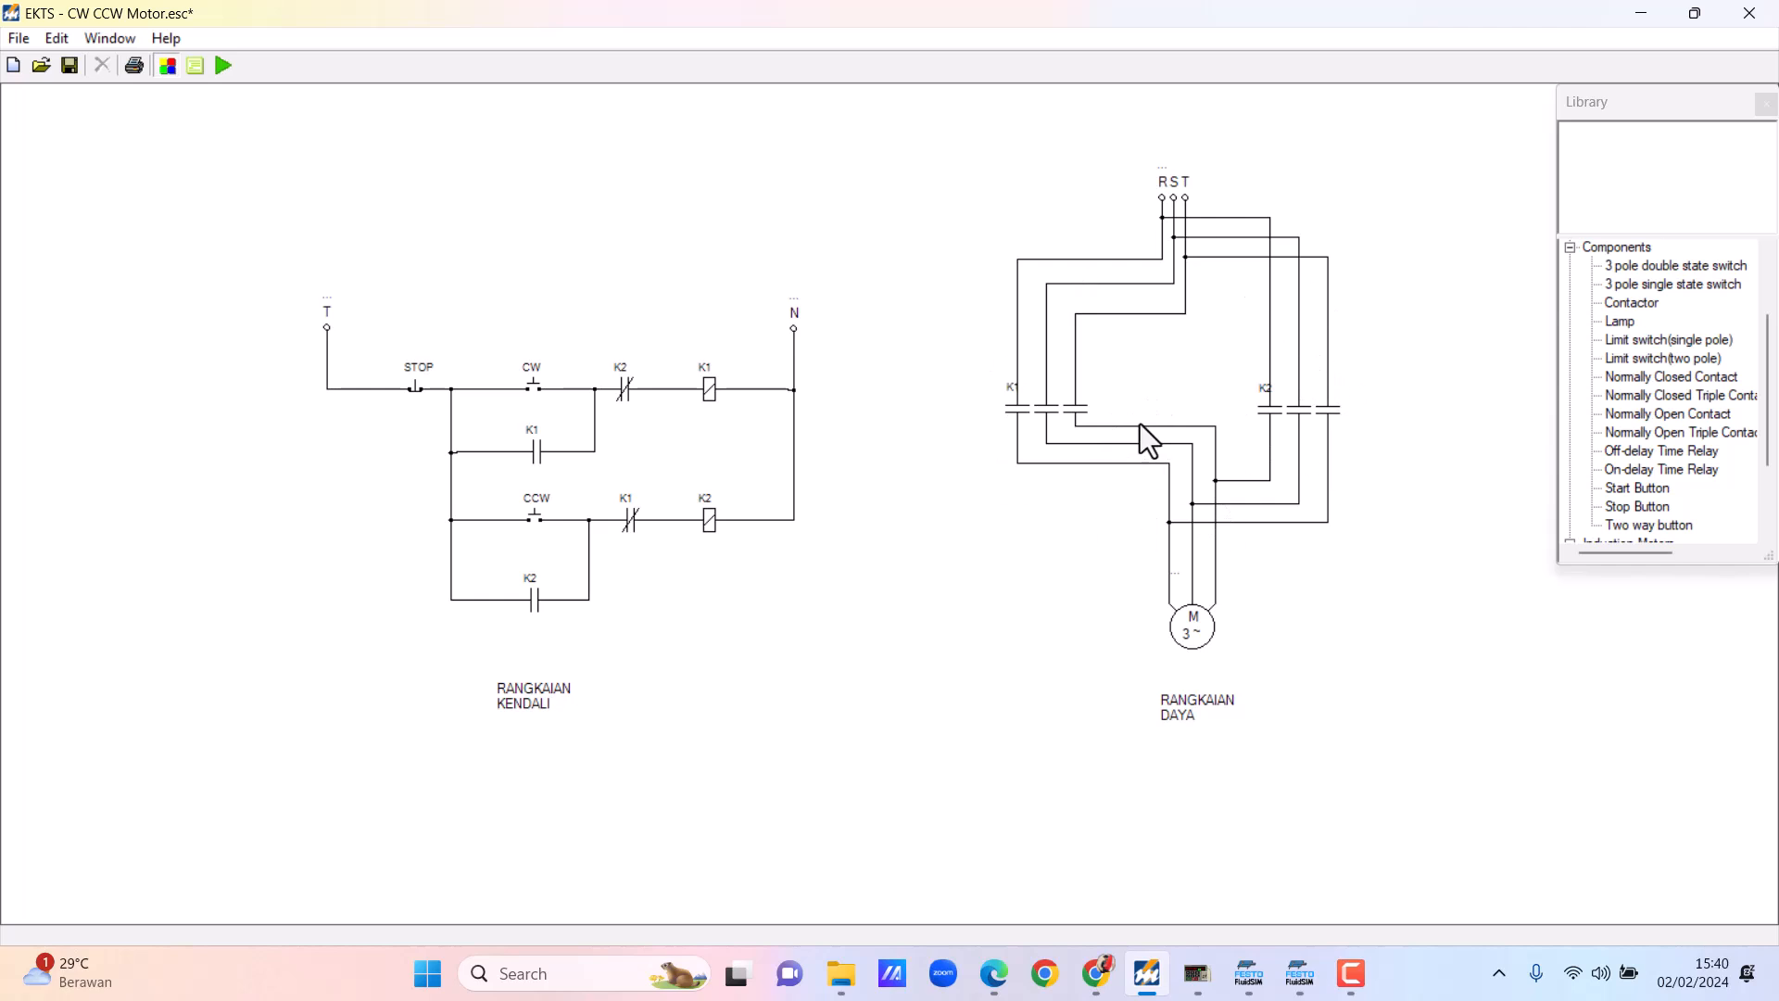
{"action": "left_click", "coordinate": [1172, 848]}
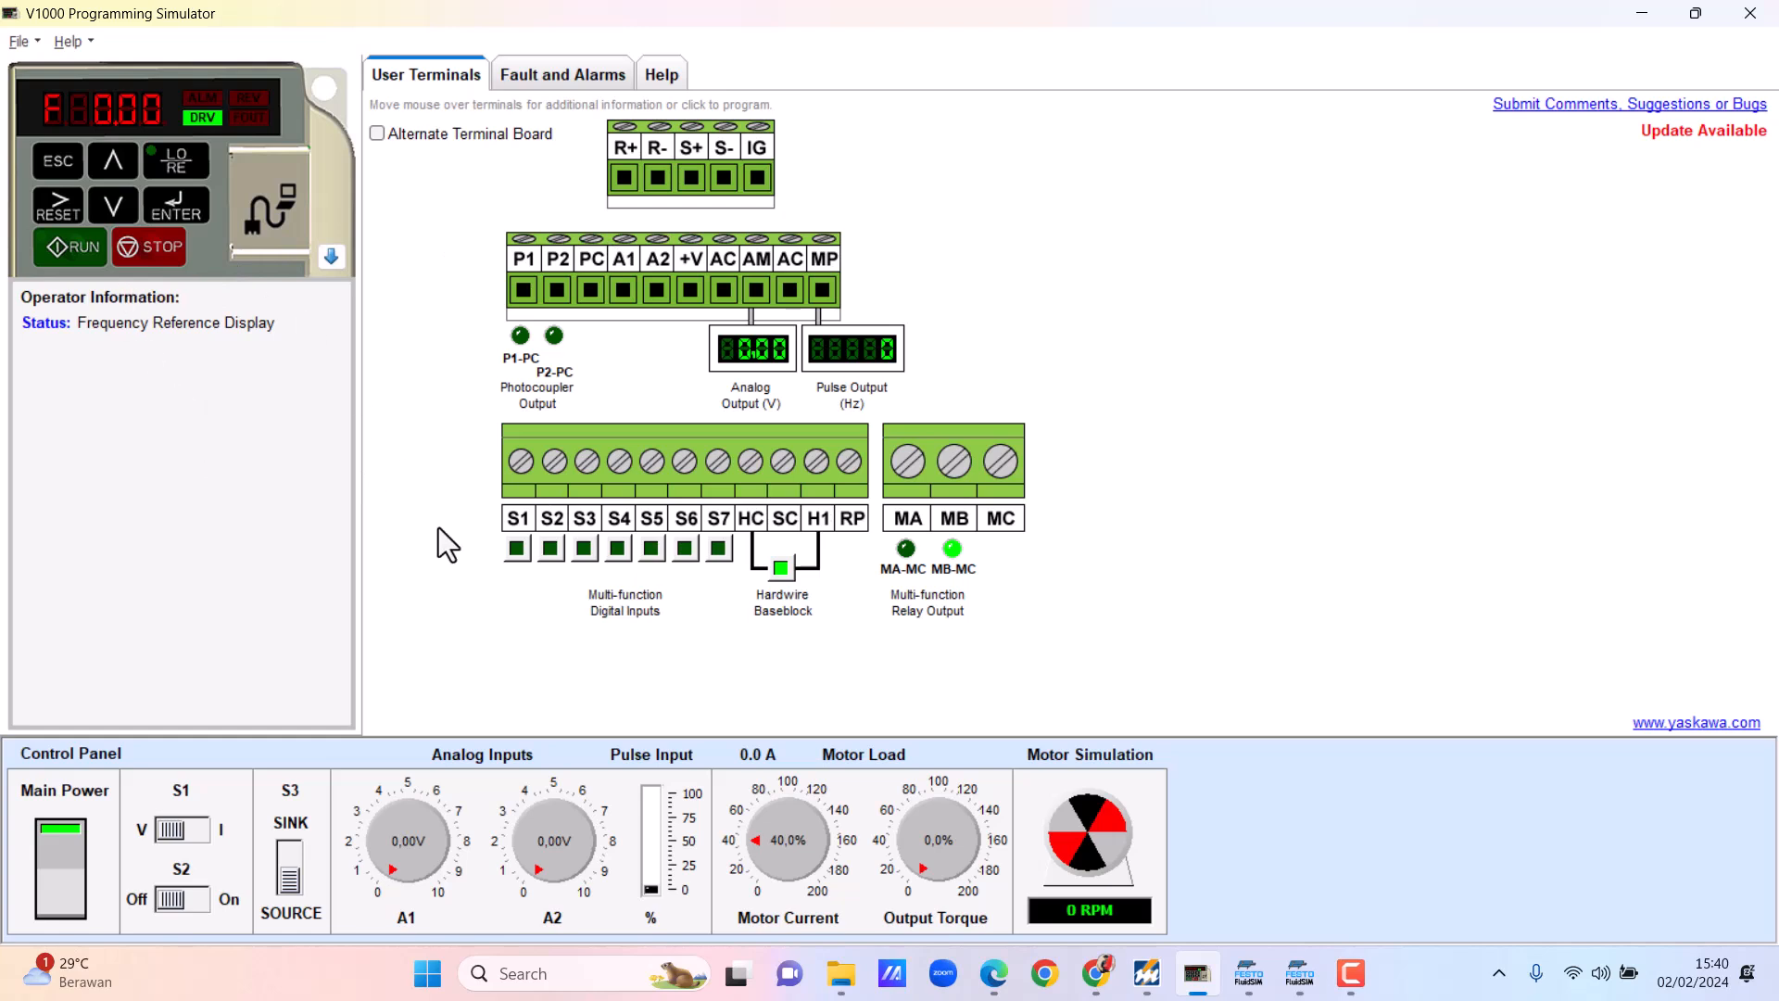
{"action": "mouse_move", "coordinate": [516, 552]}
{"action": "left_click", "coordinate": [171, 209]}
{"action": "left_click", "coordinate": [88, 252]}
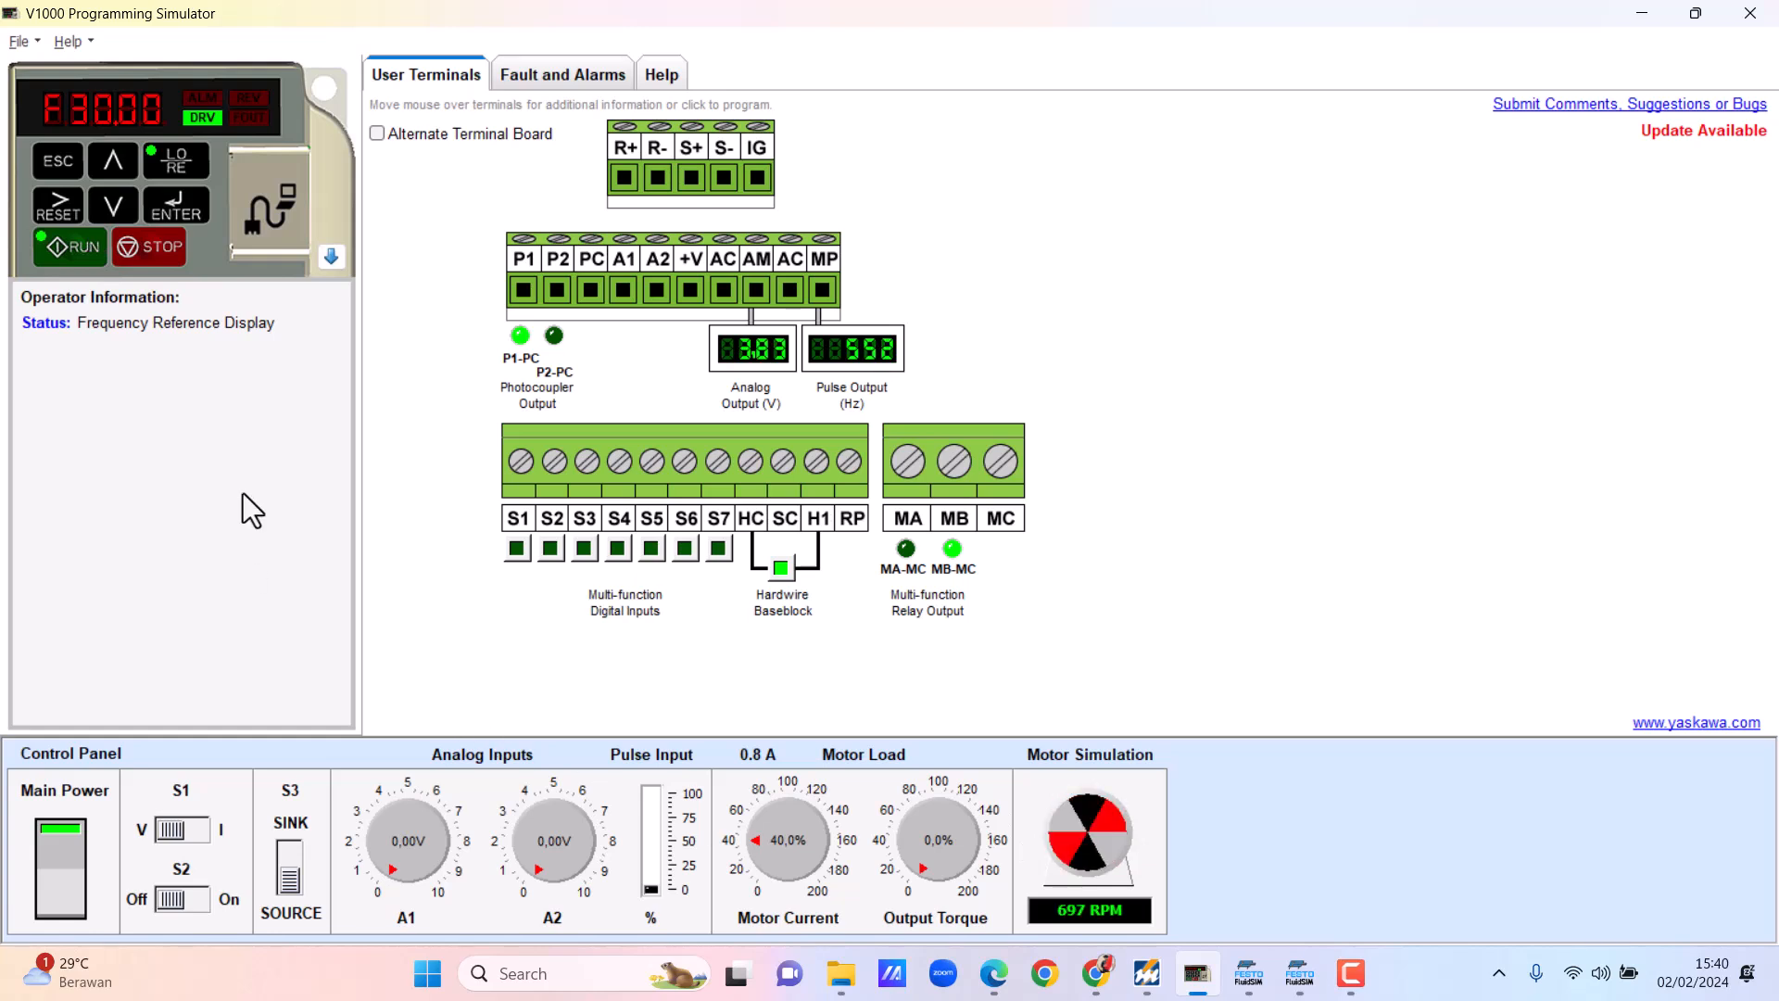
{"action": "left_click", "coordinate": [148, 251]}
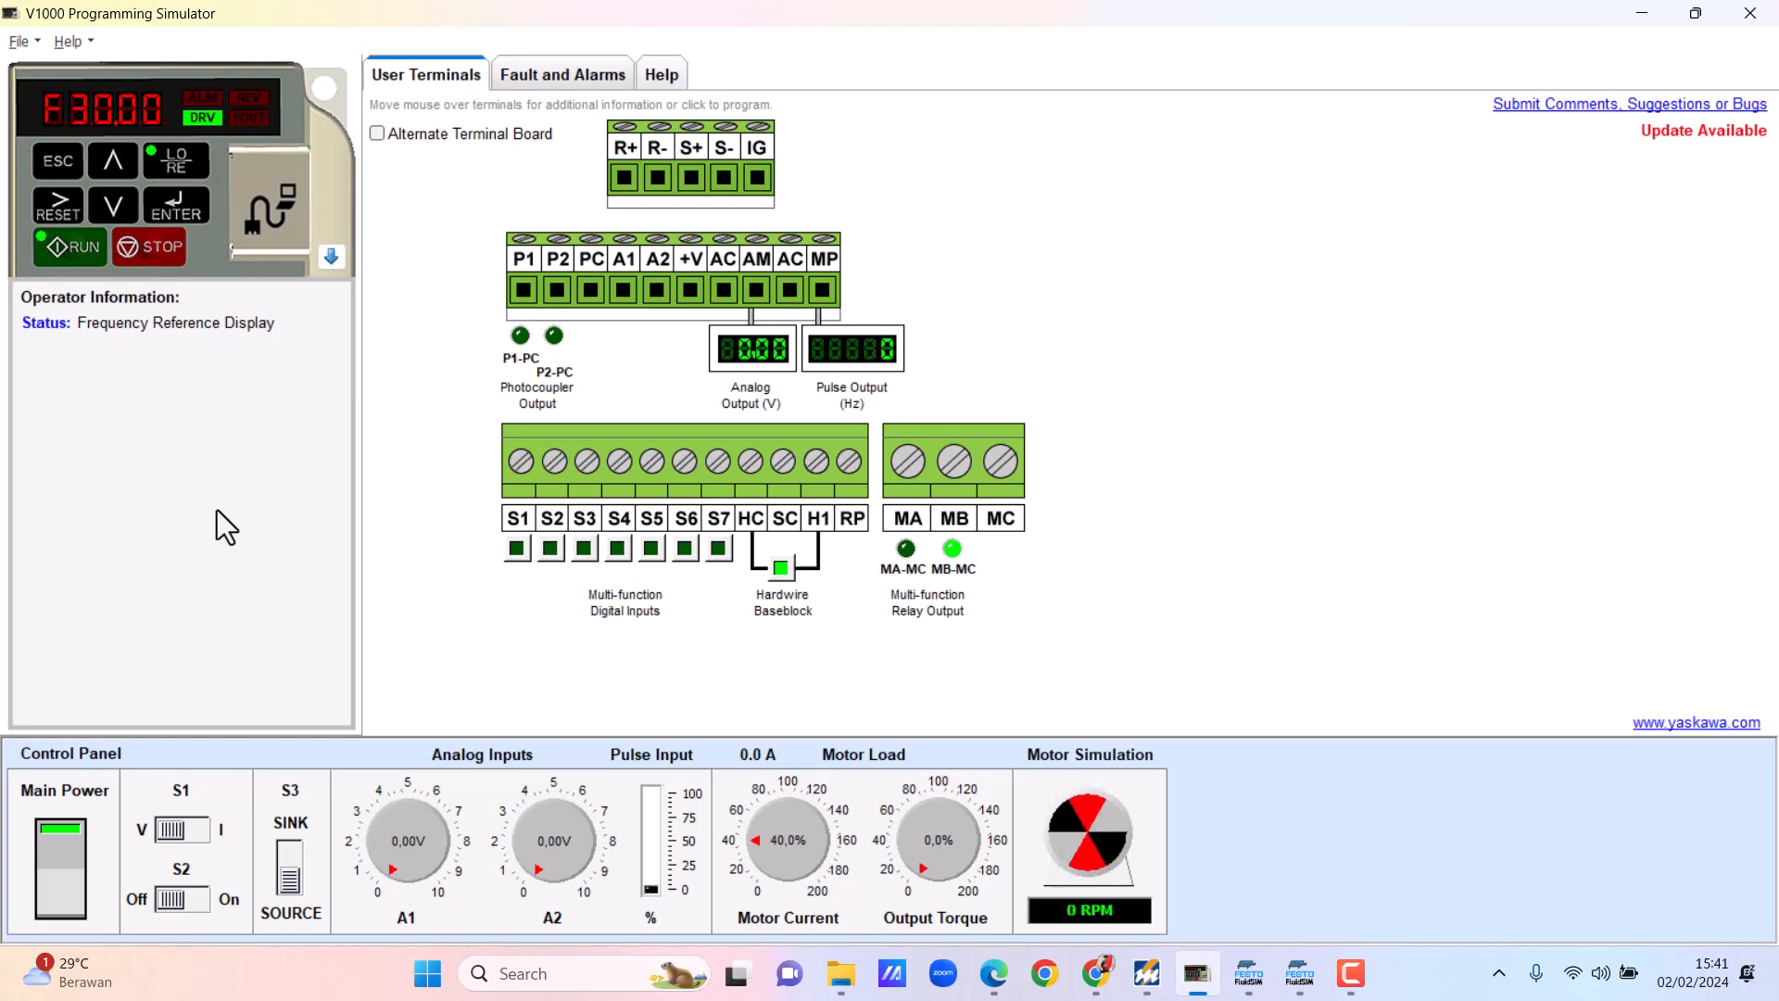
{"action": "left_click", "coordinate": [85, 259]}
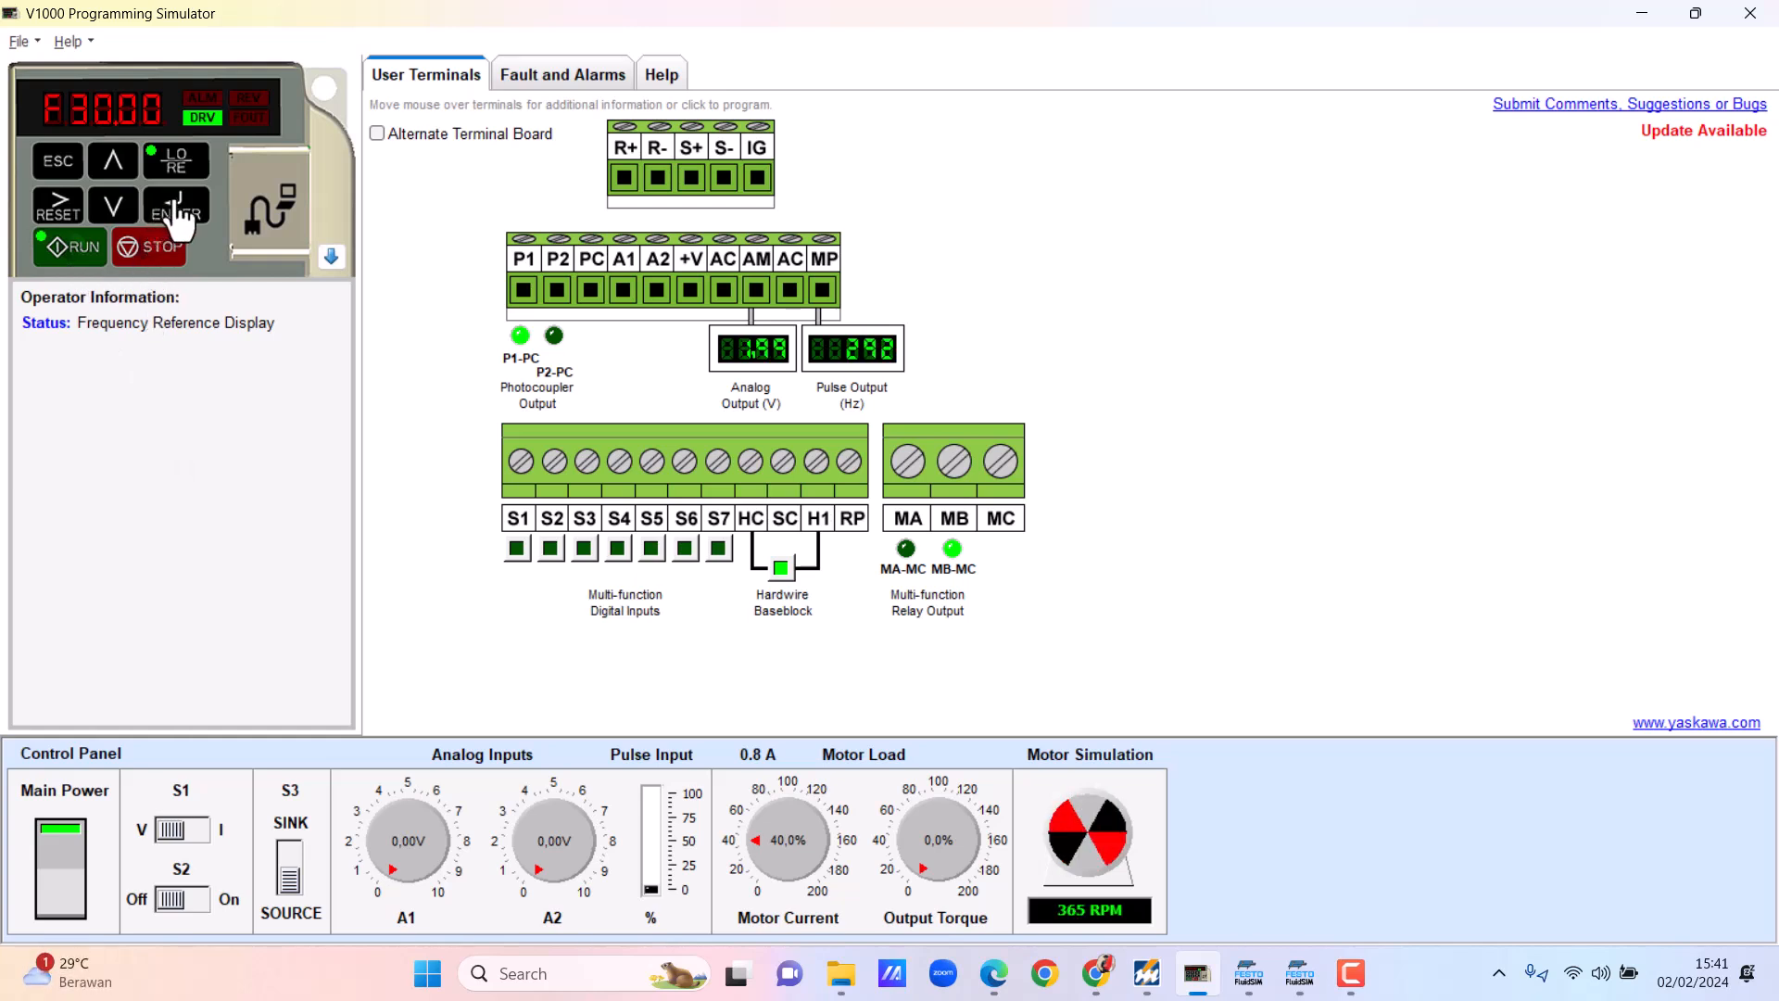
Step: Raise the running drive's frequency reference to 40.00 and further to 50.00
{"action": "left_click", "coordinate": [112, 162]}
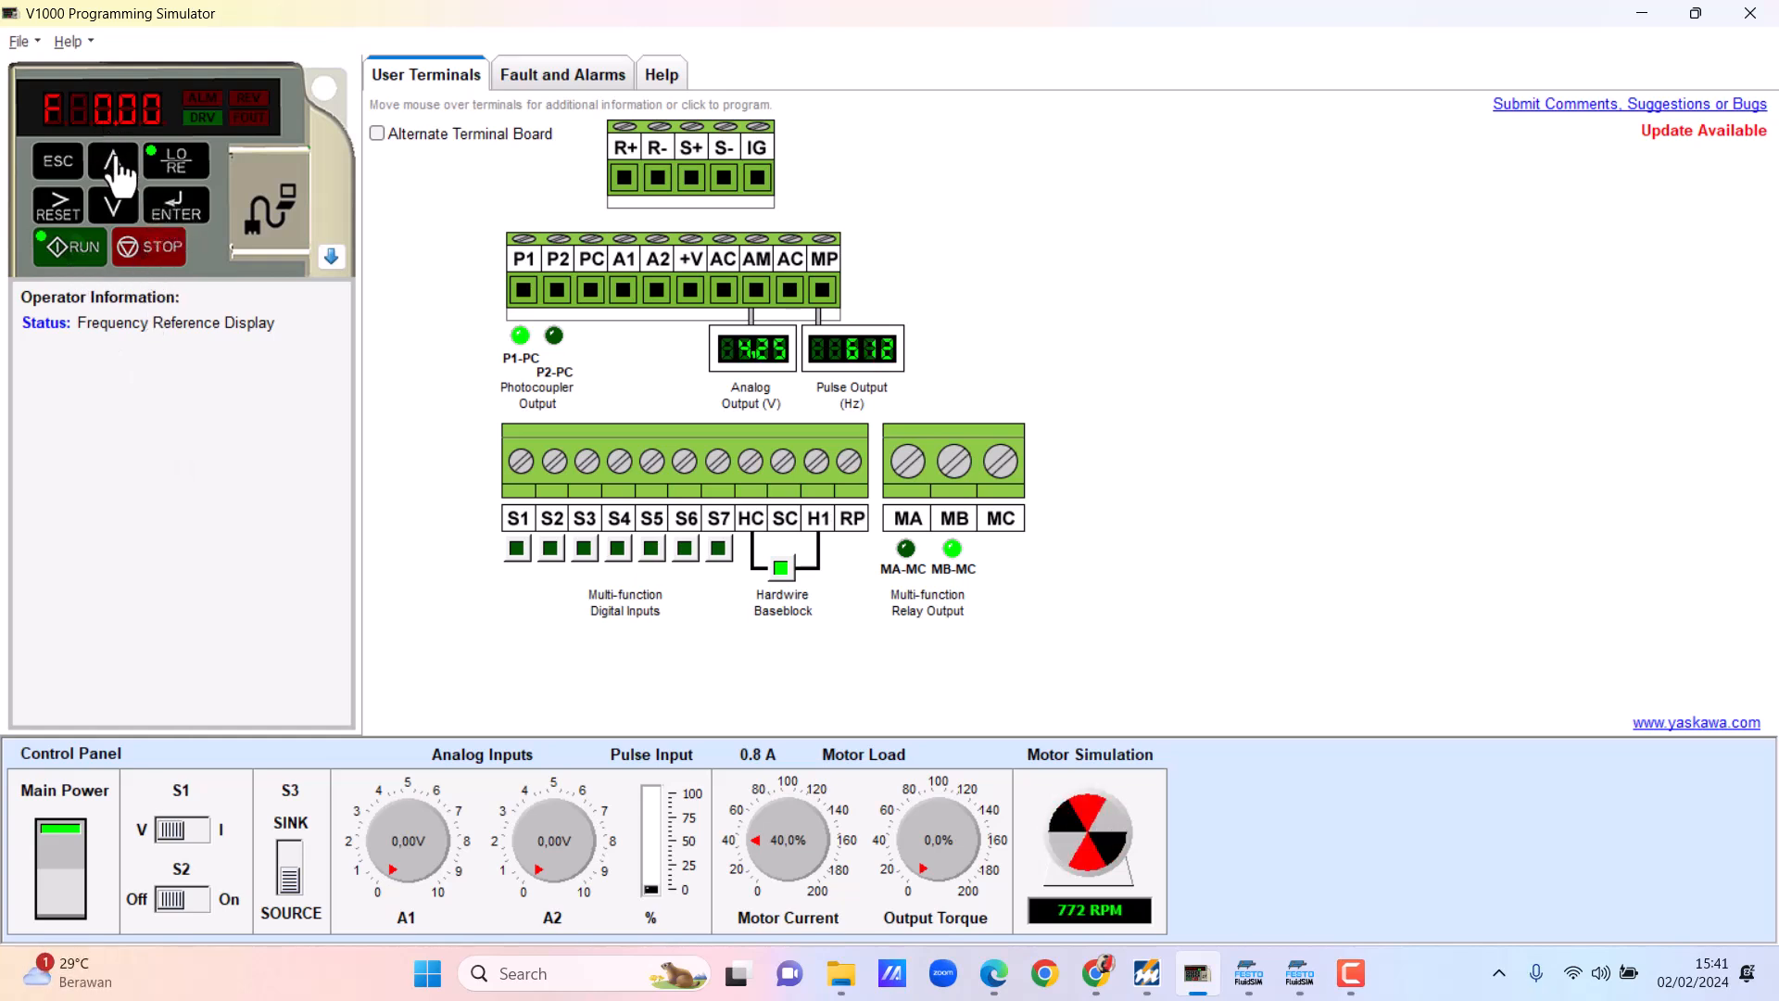
{"action": "left_click", "coordinate": [176, 203]}
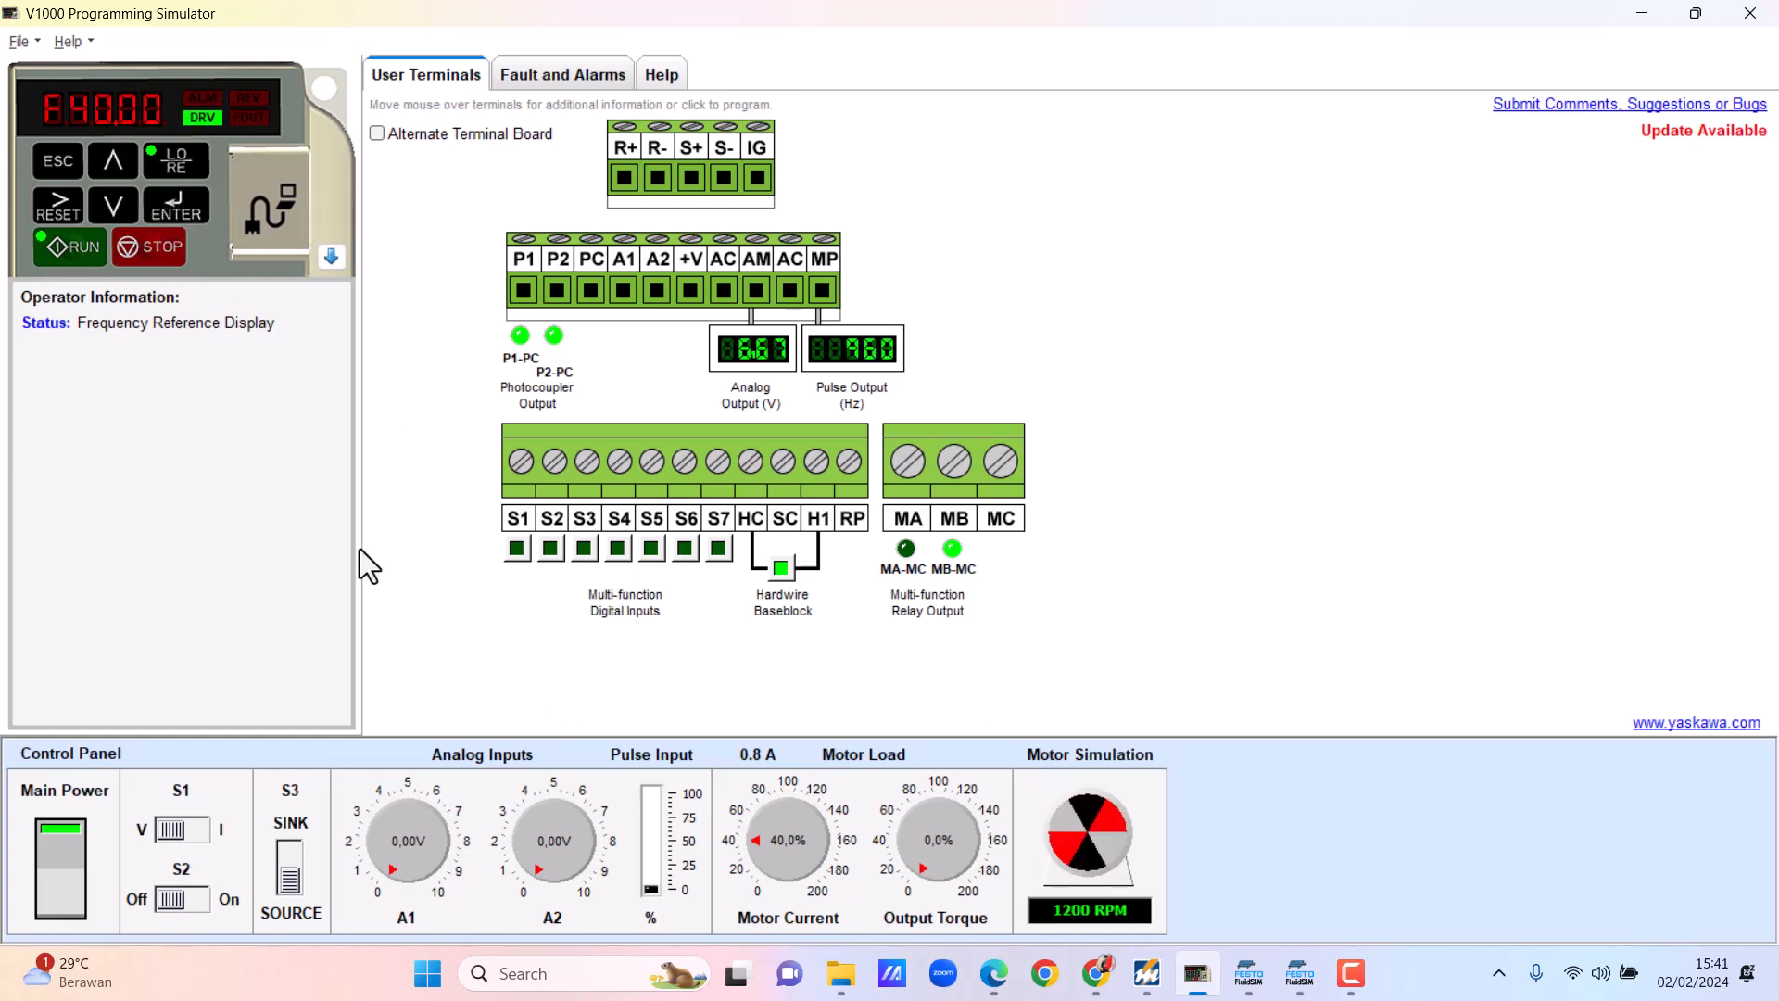
{"action": "left_click", "coordinate": [165, 208]}
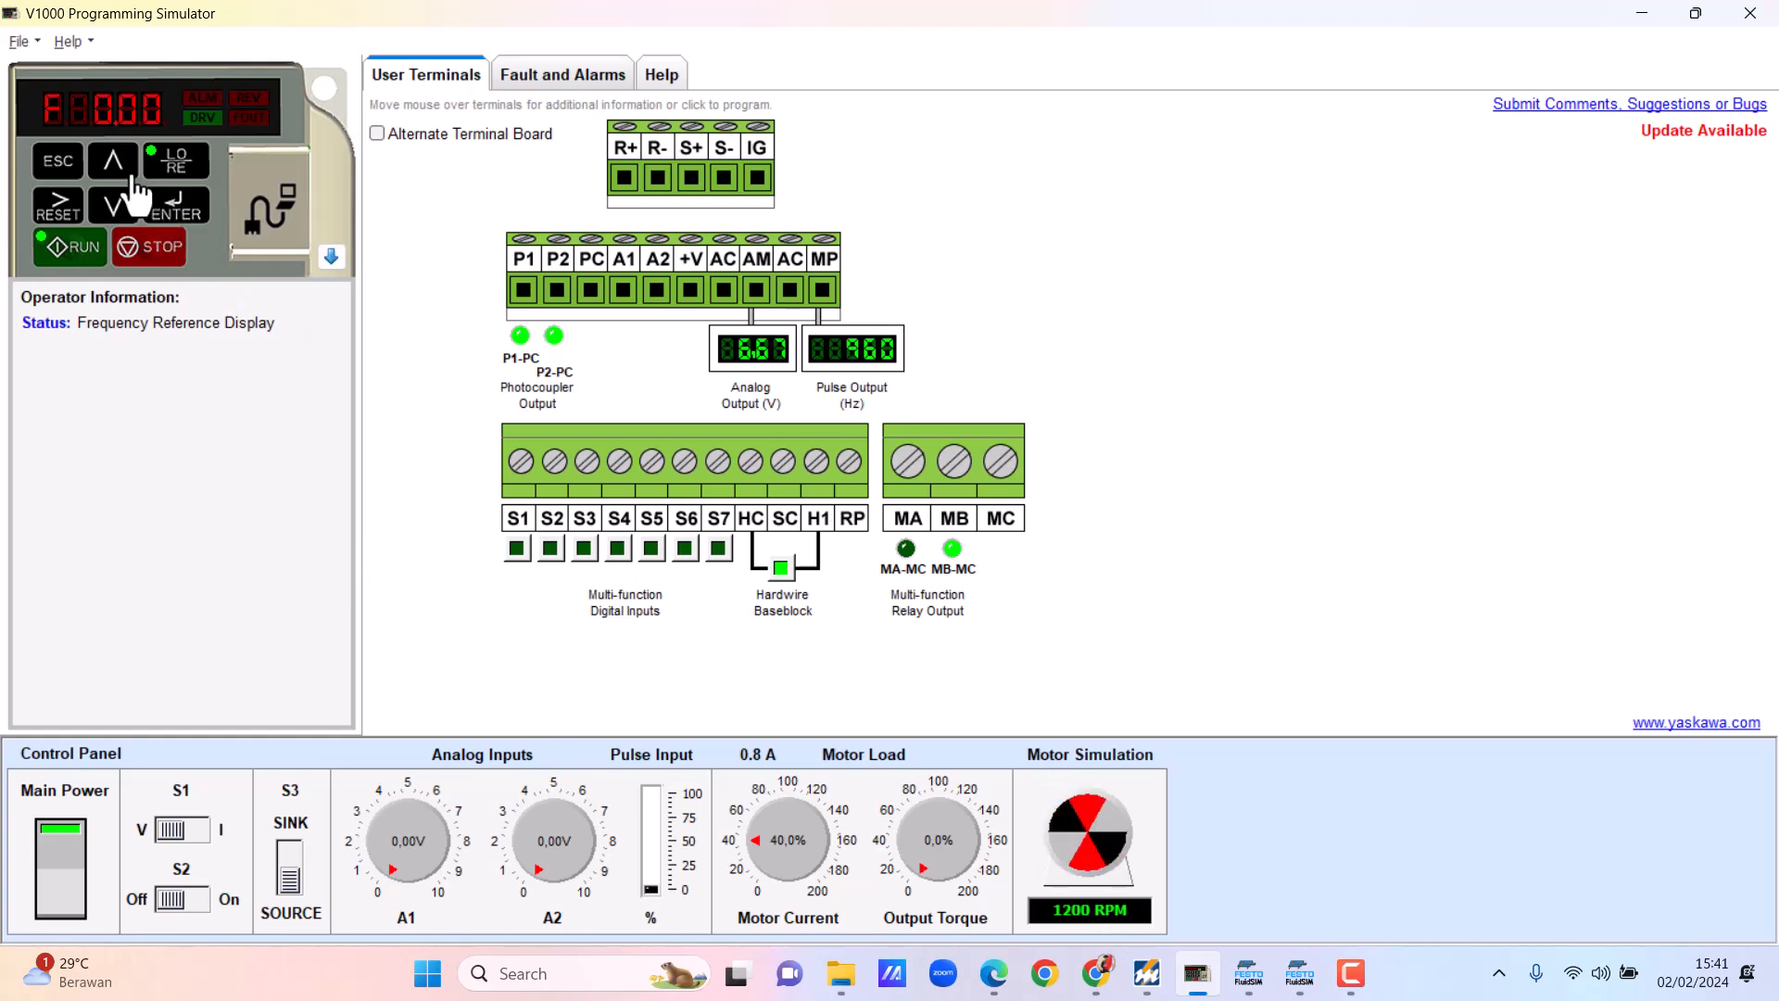
{"action": "left_click", "coordinate": [173, 220]}
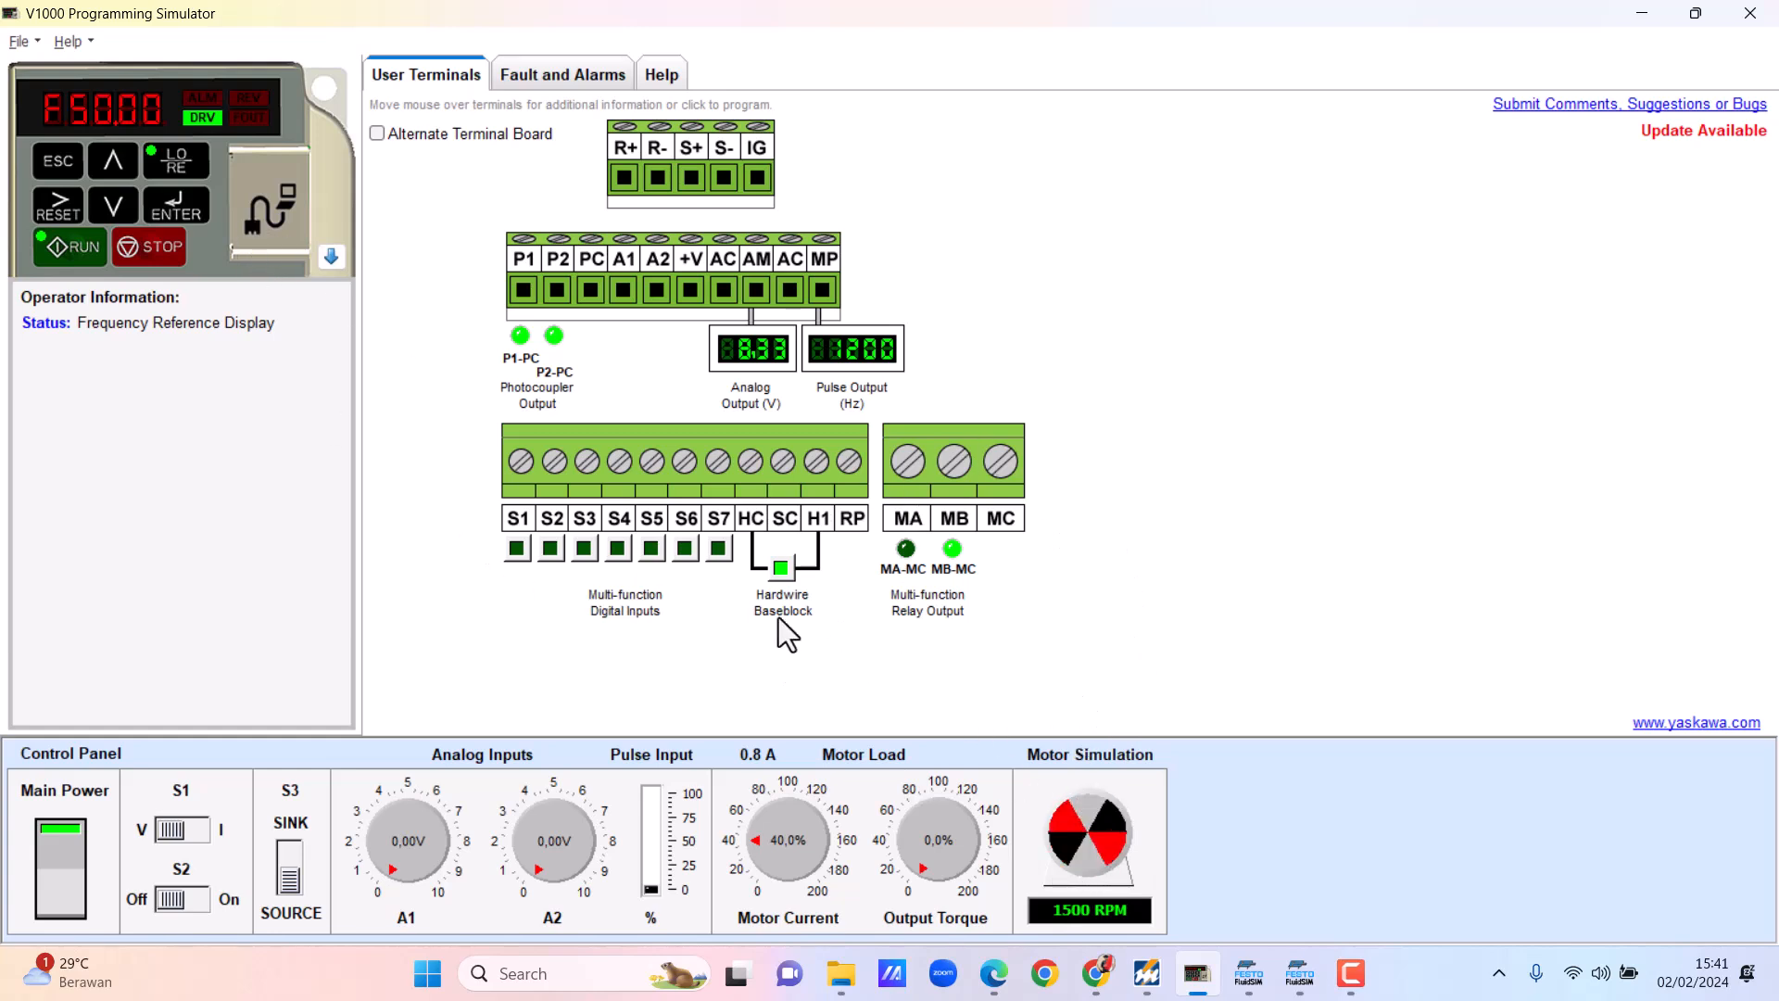
Step: Open the drive's Forward/Reverse setting and change the motor's rotation direction to reverse
{"action": "left_click", "coordinate": [115, 166]}
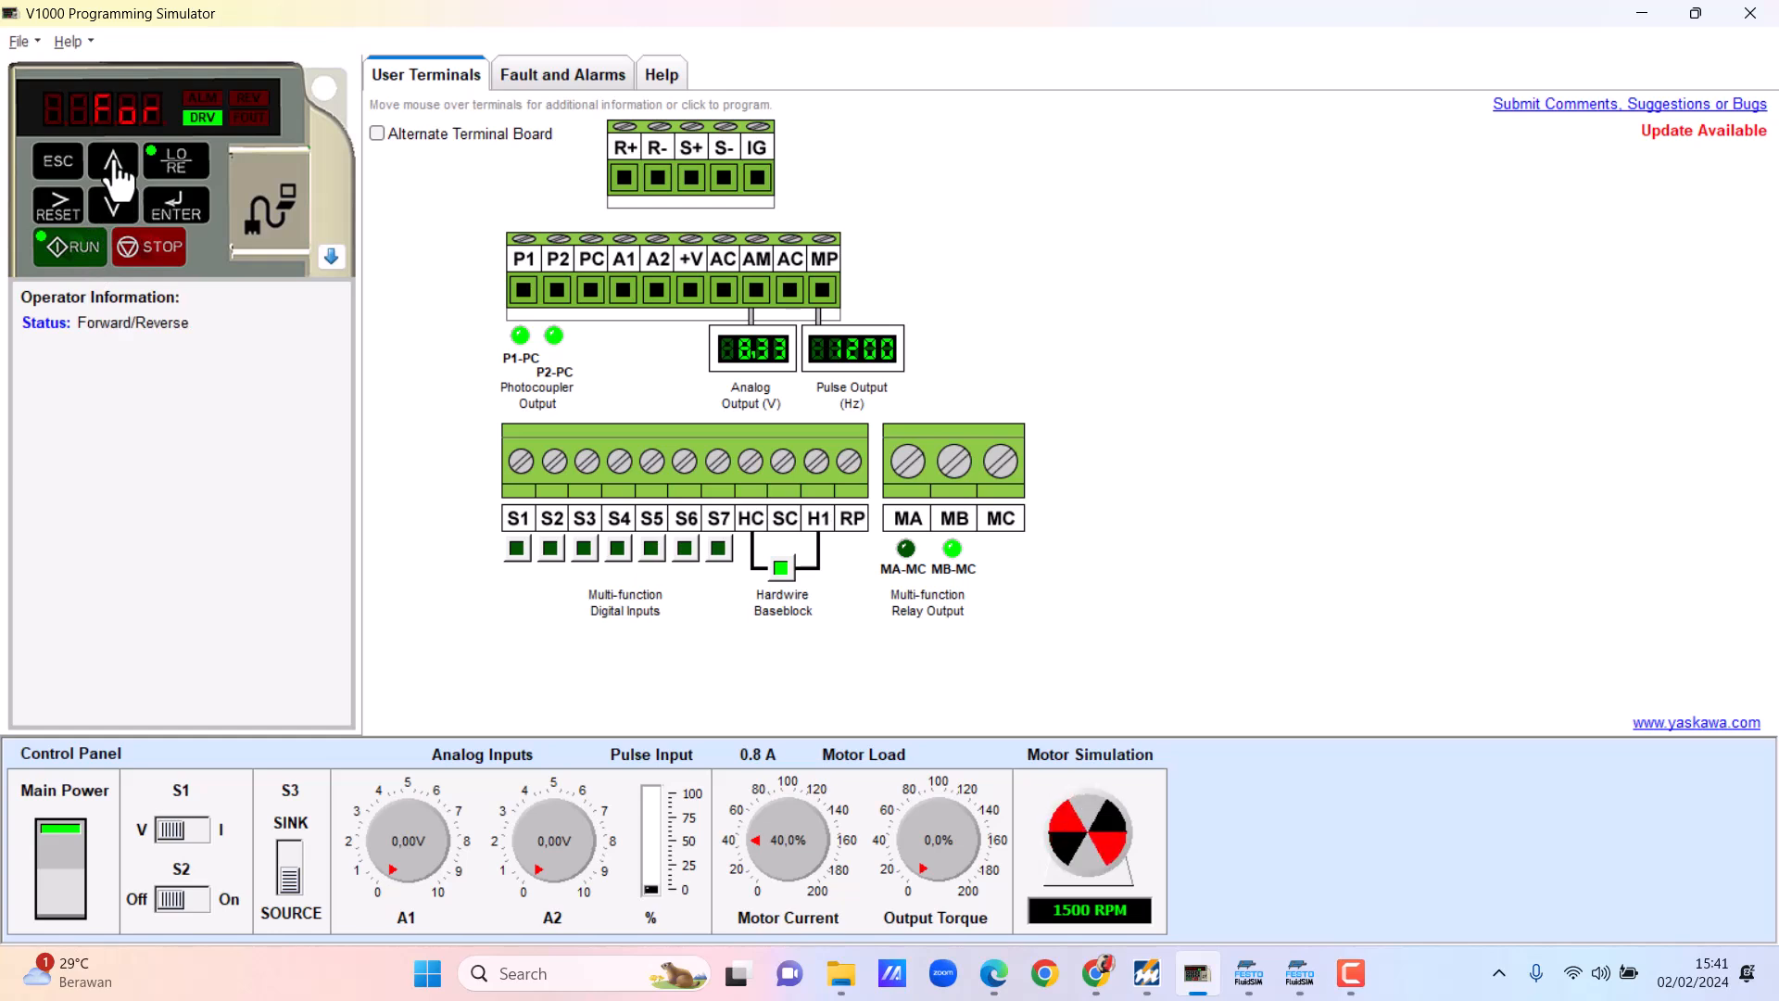
{"action": "left_click", "coordinate": [179, 212]}
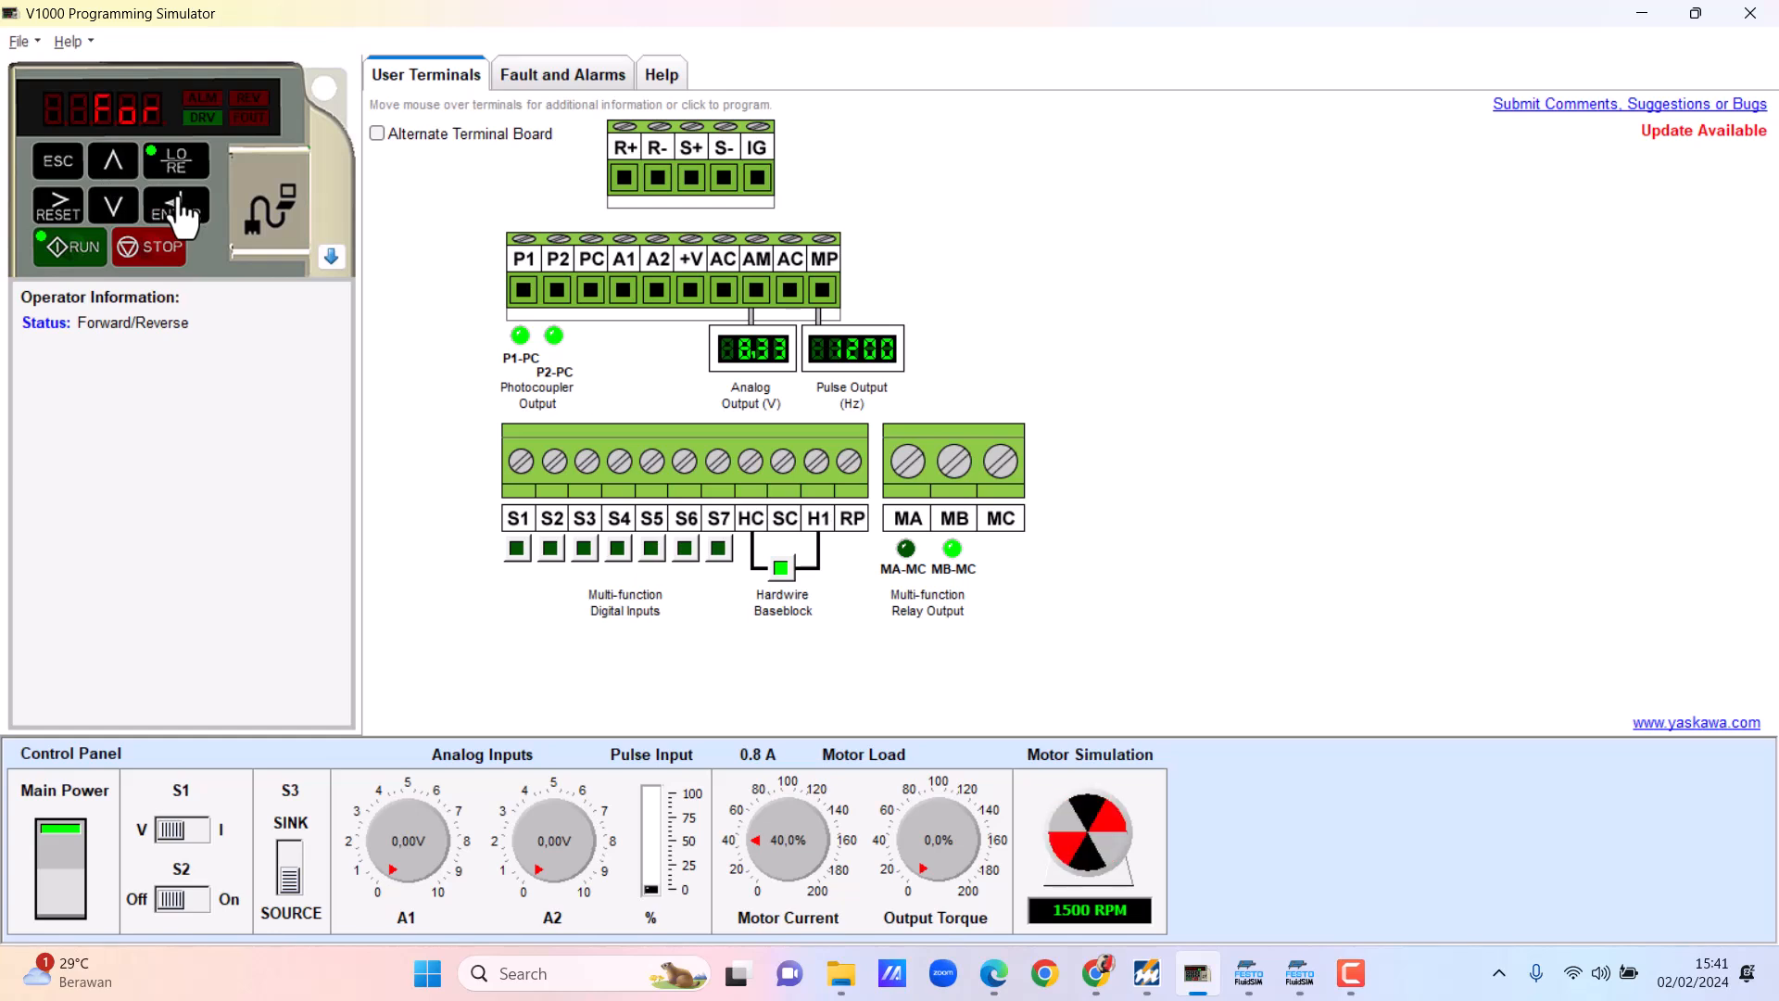
{"action": "left_click", "coordinate": [123, 206]}
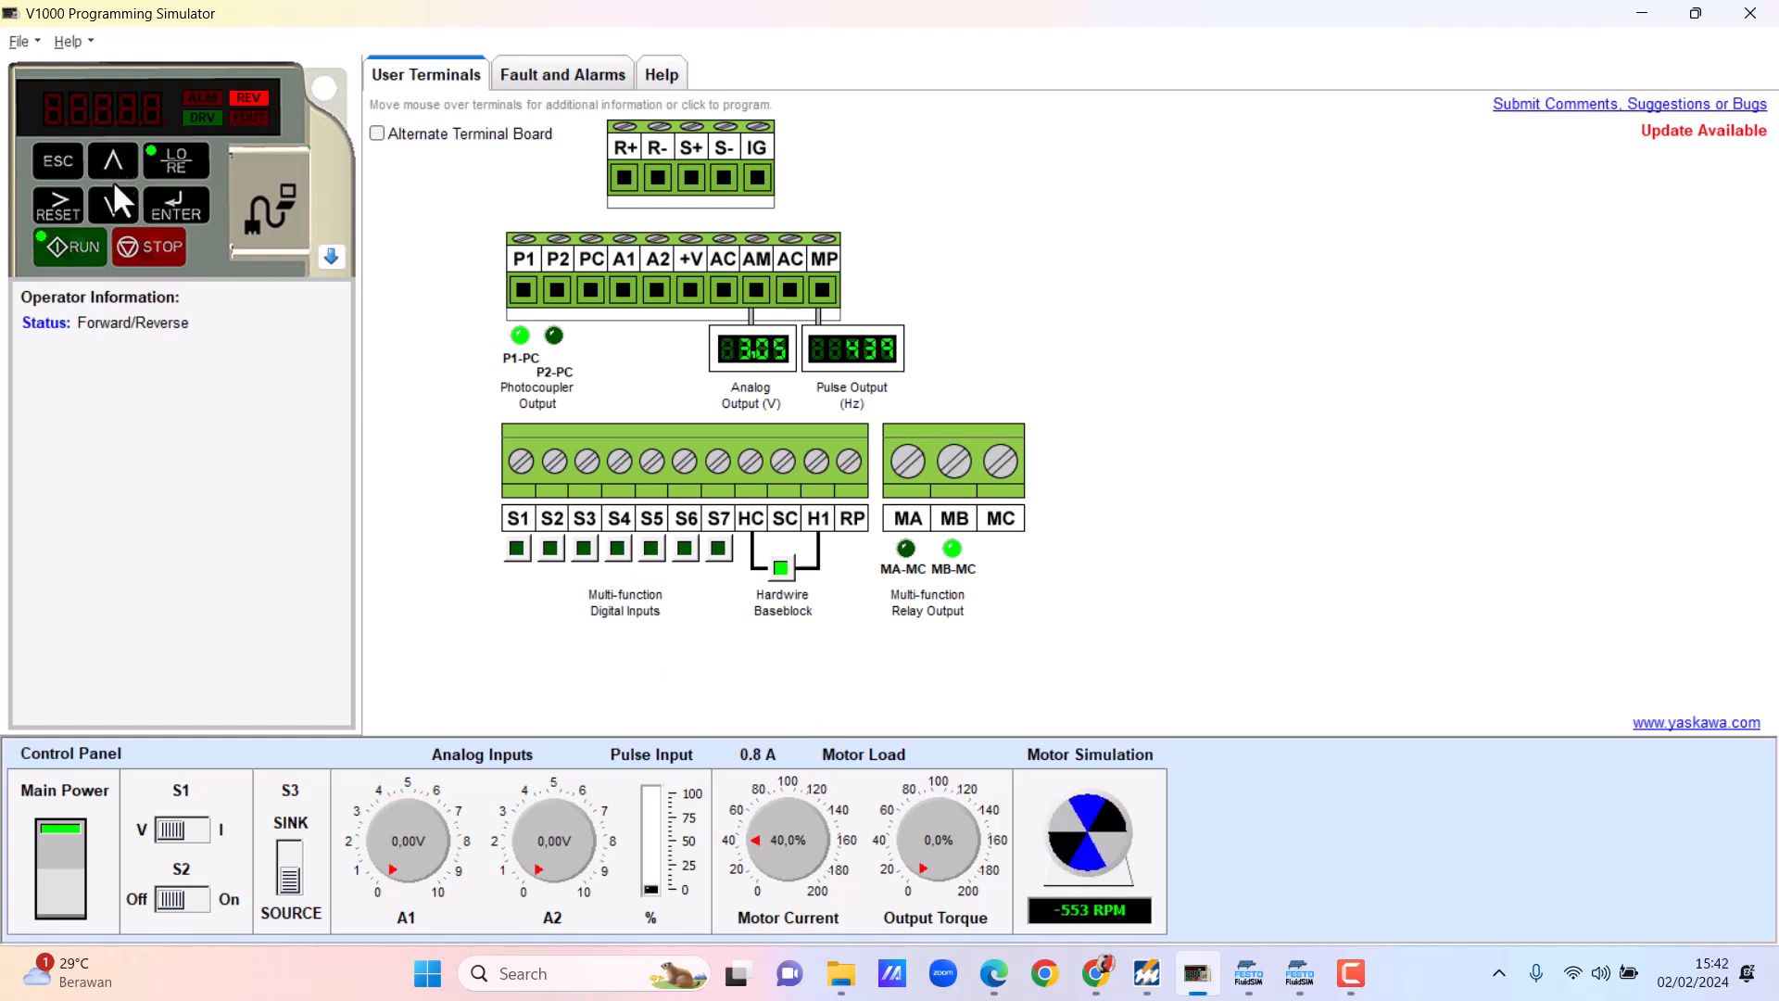
Step: Change the running motor's rotation to forward and back to reverse, and stop the motor
{"action": "left_click", "coordinate": [115, 211]}
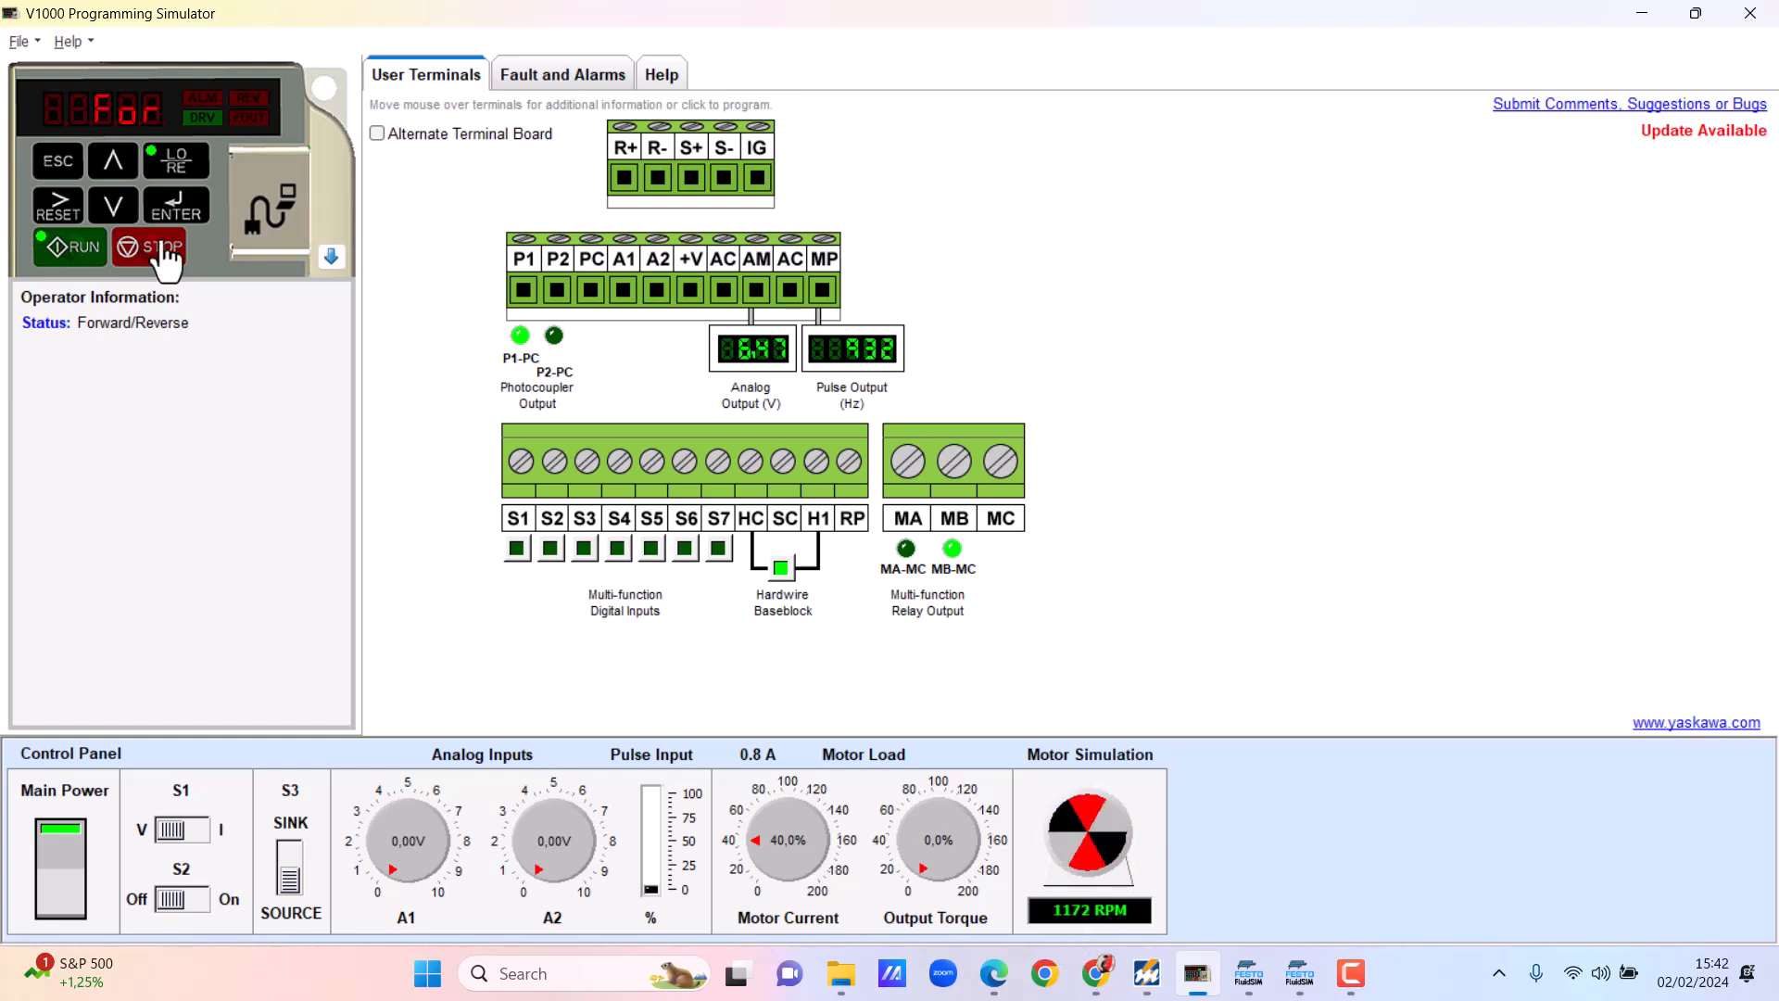
{"action": "left_click", "coordinate": [114, 174]}
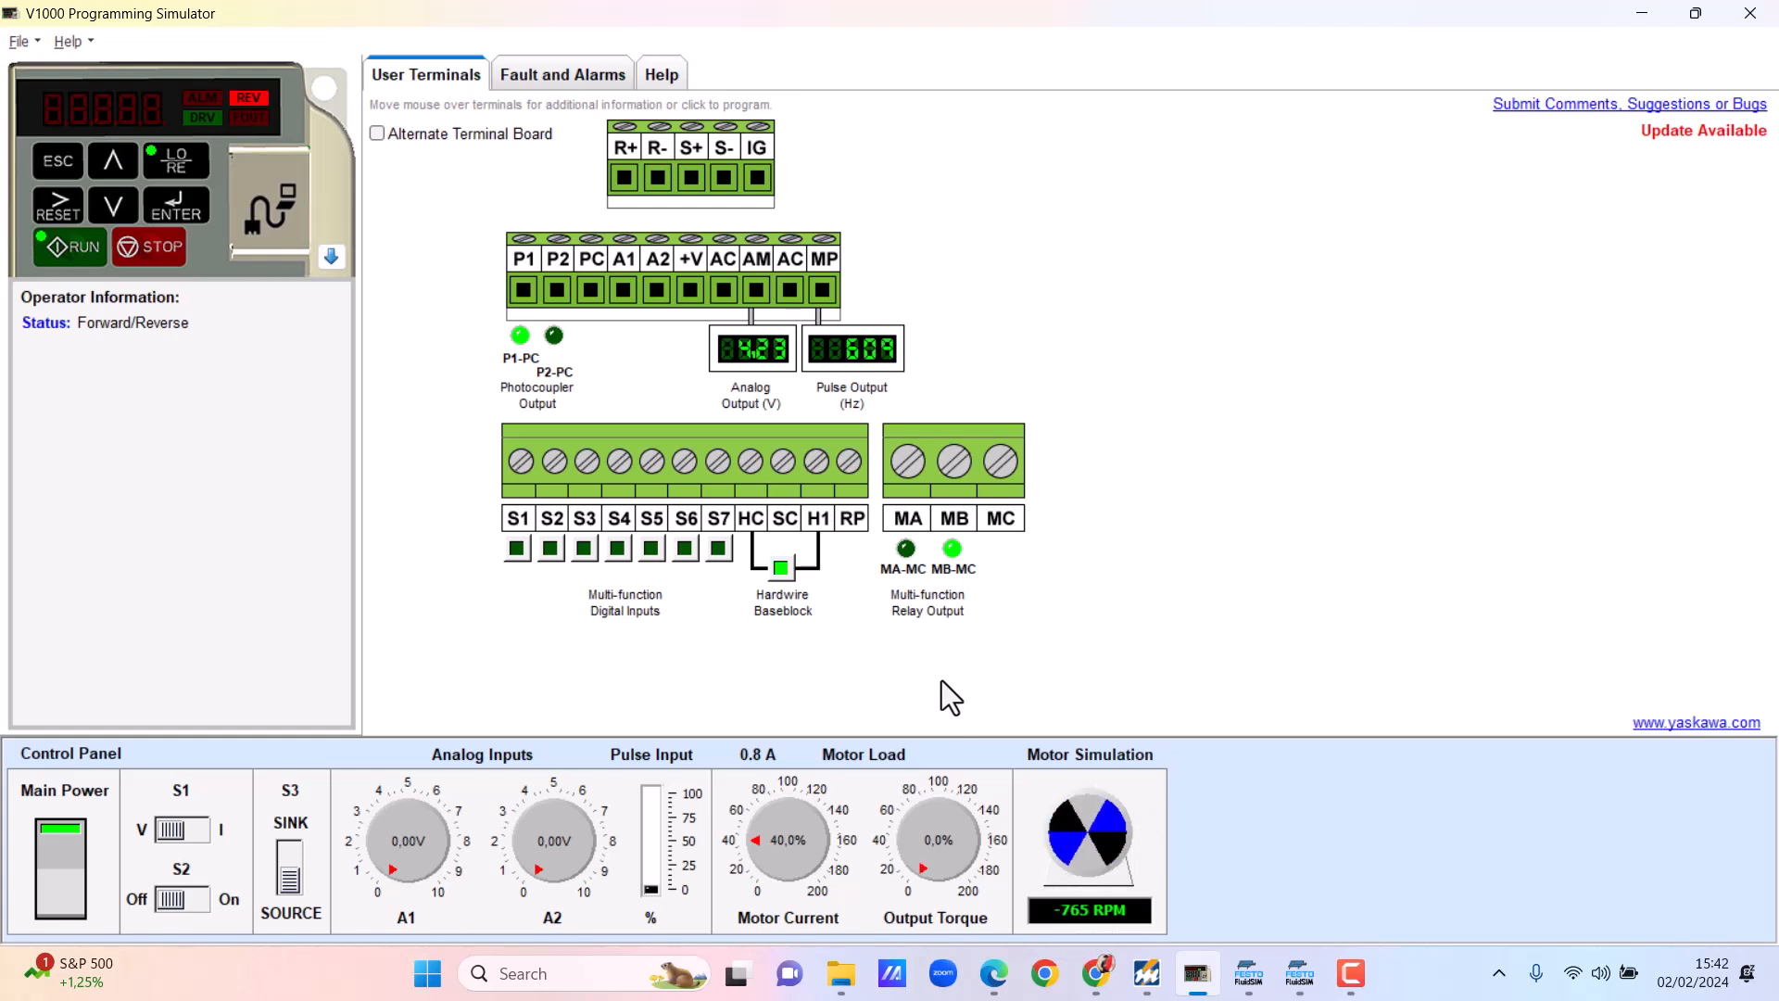
{"action": "left_click", "coordinate": [169, 259]}
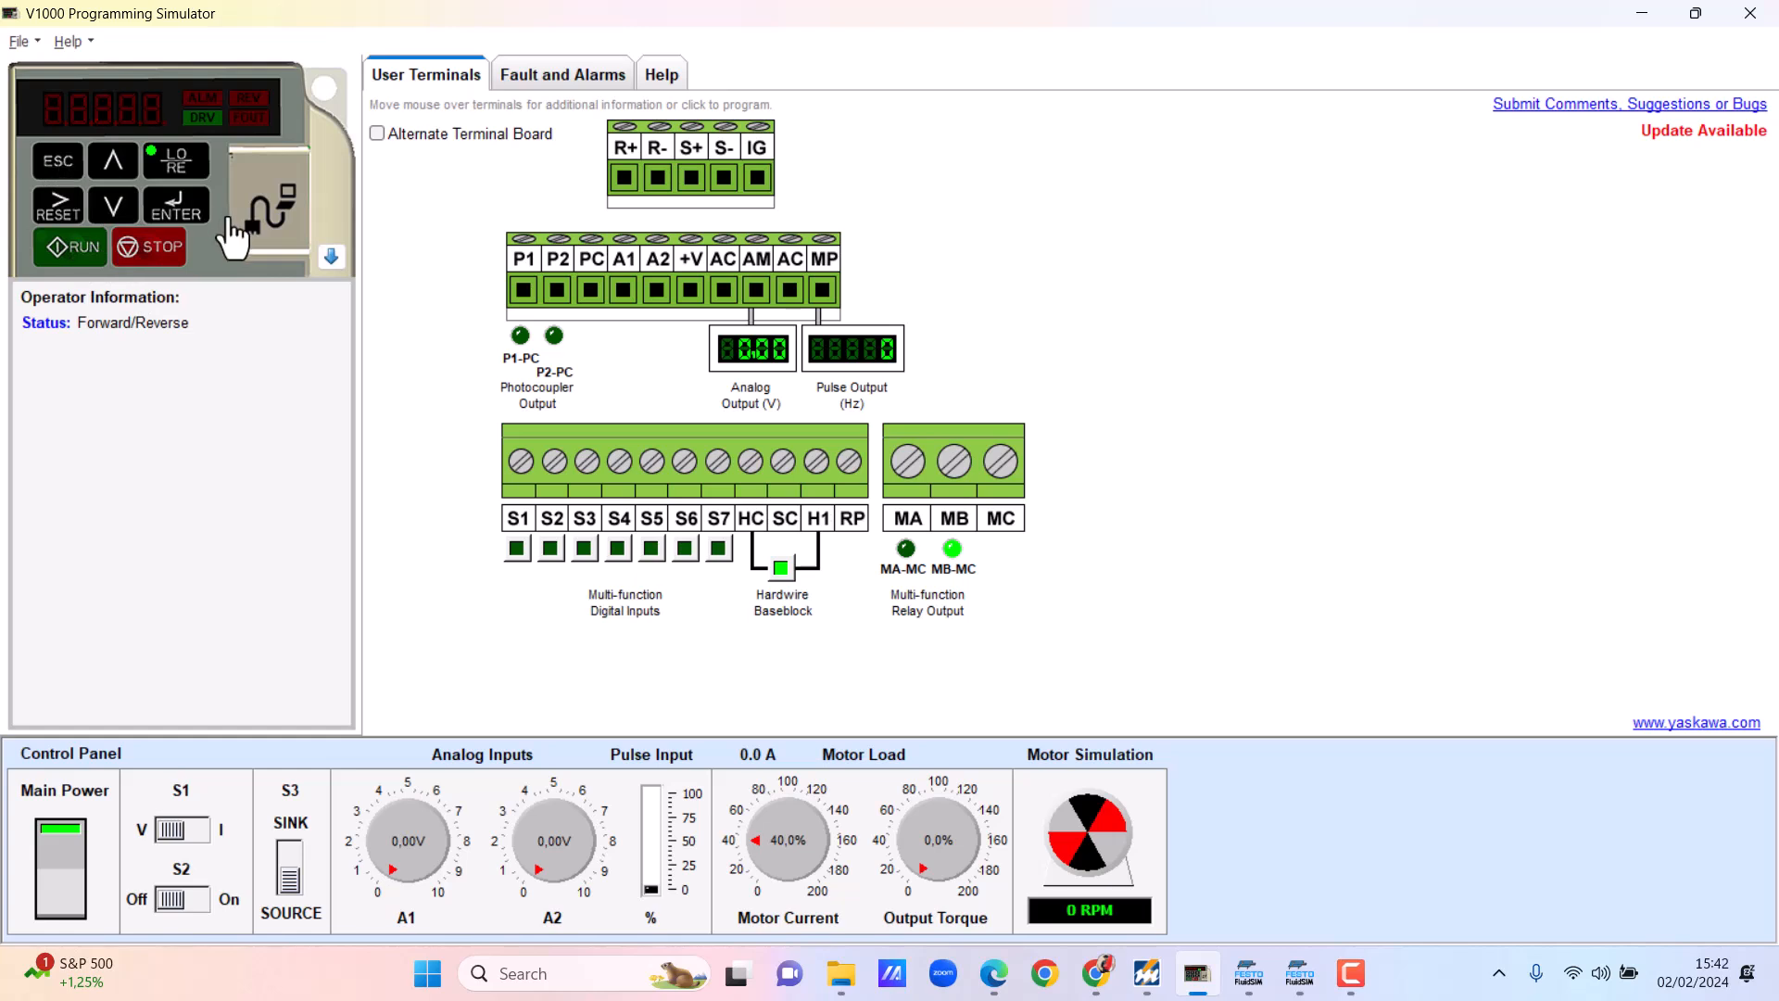
Step: Return the drive to the frequency reference display under remote control, and run the motor with input S1 and A1 at 10.00 V until switching S1 off
{"action": "left_click", "coordinate": [61, 163]}
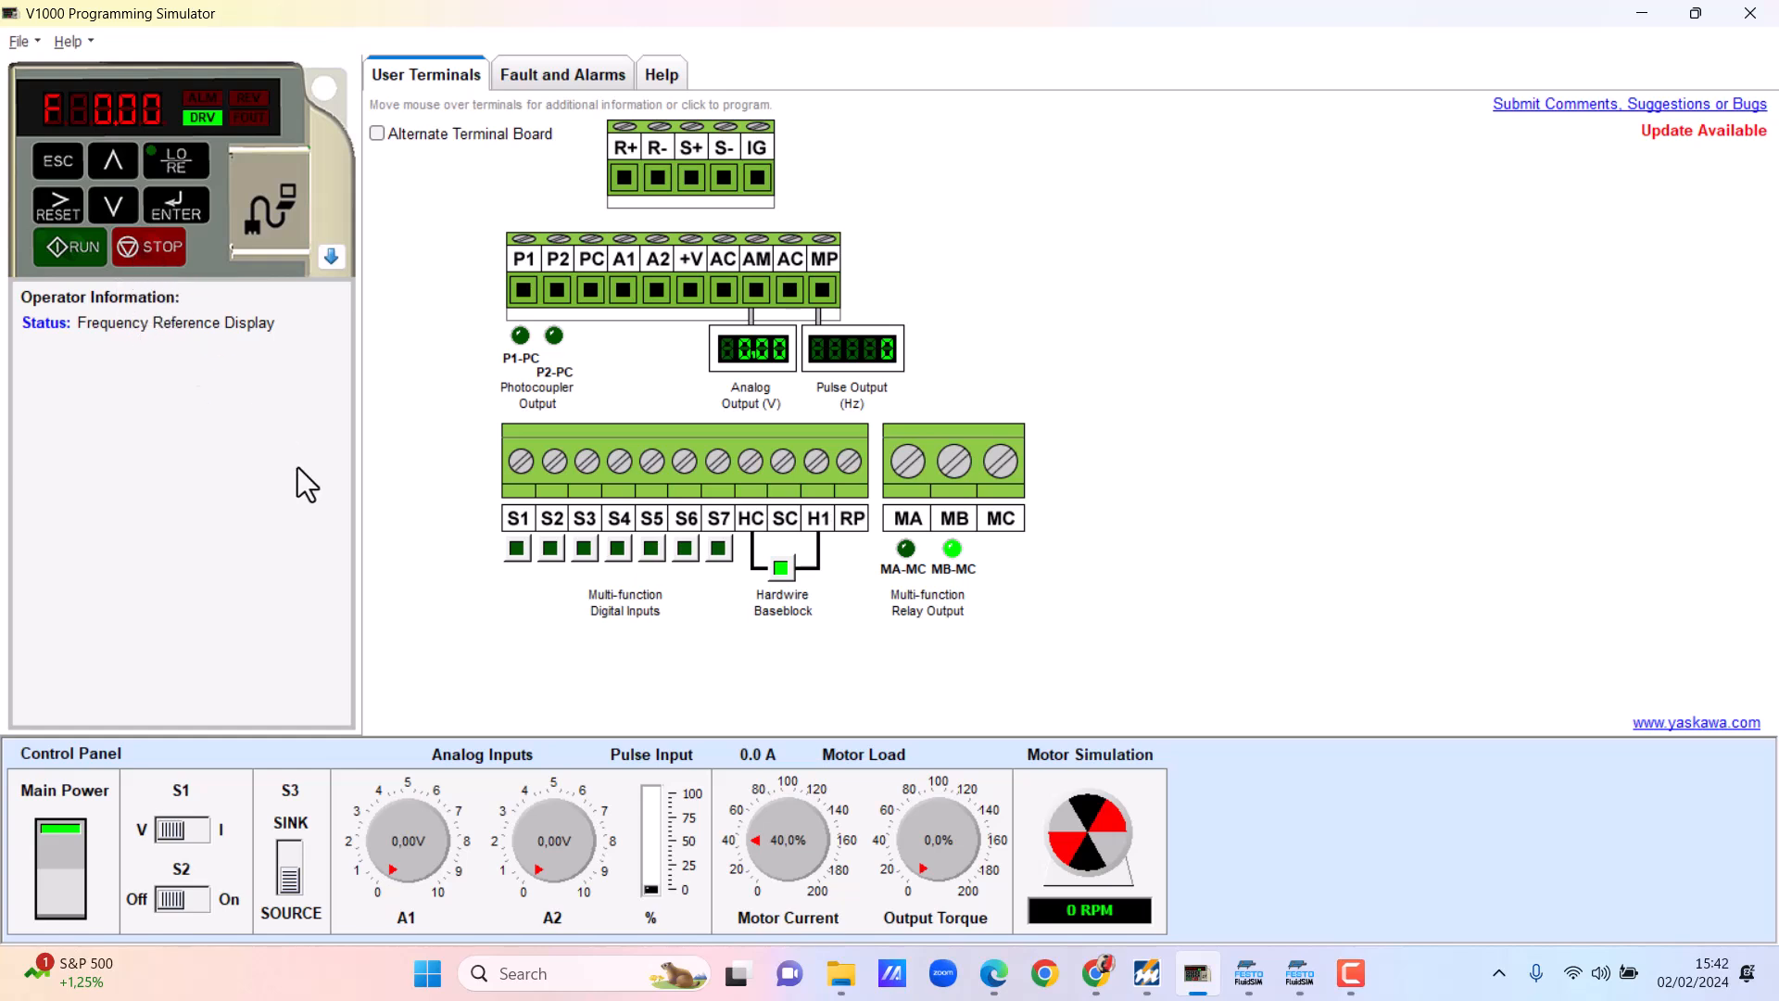
{"action": "mouse_move", "coordinate": [520, 552]}
{"action": "left_click", "coordinate": [517, 548]}
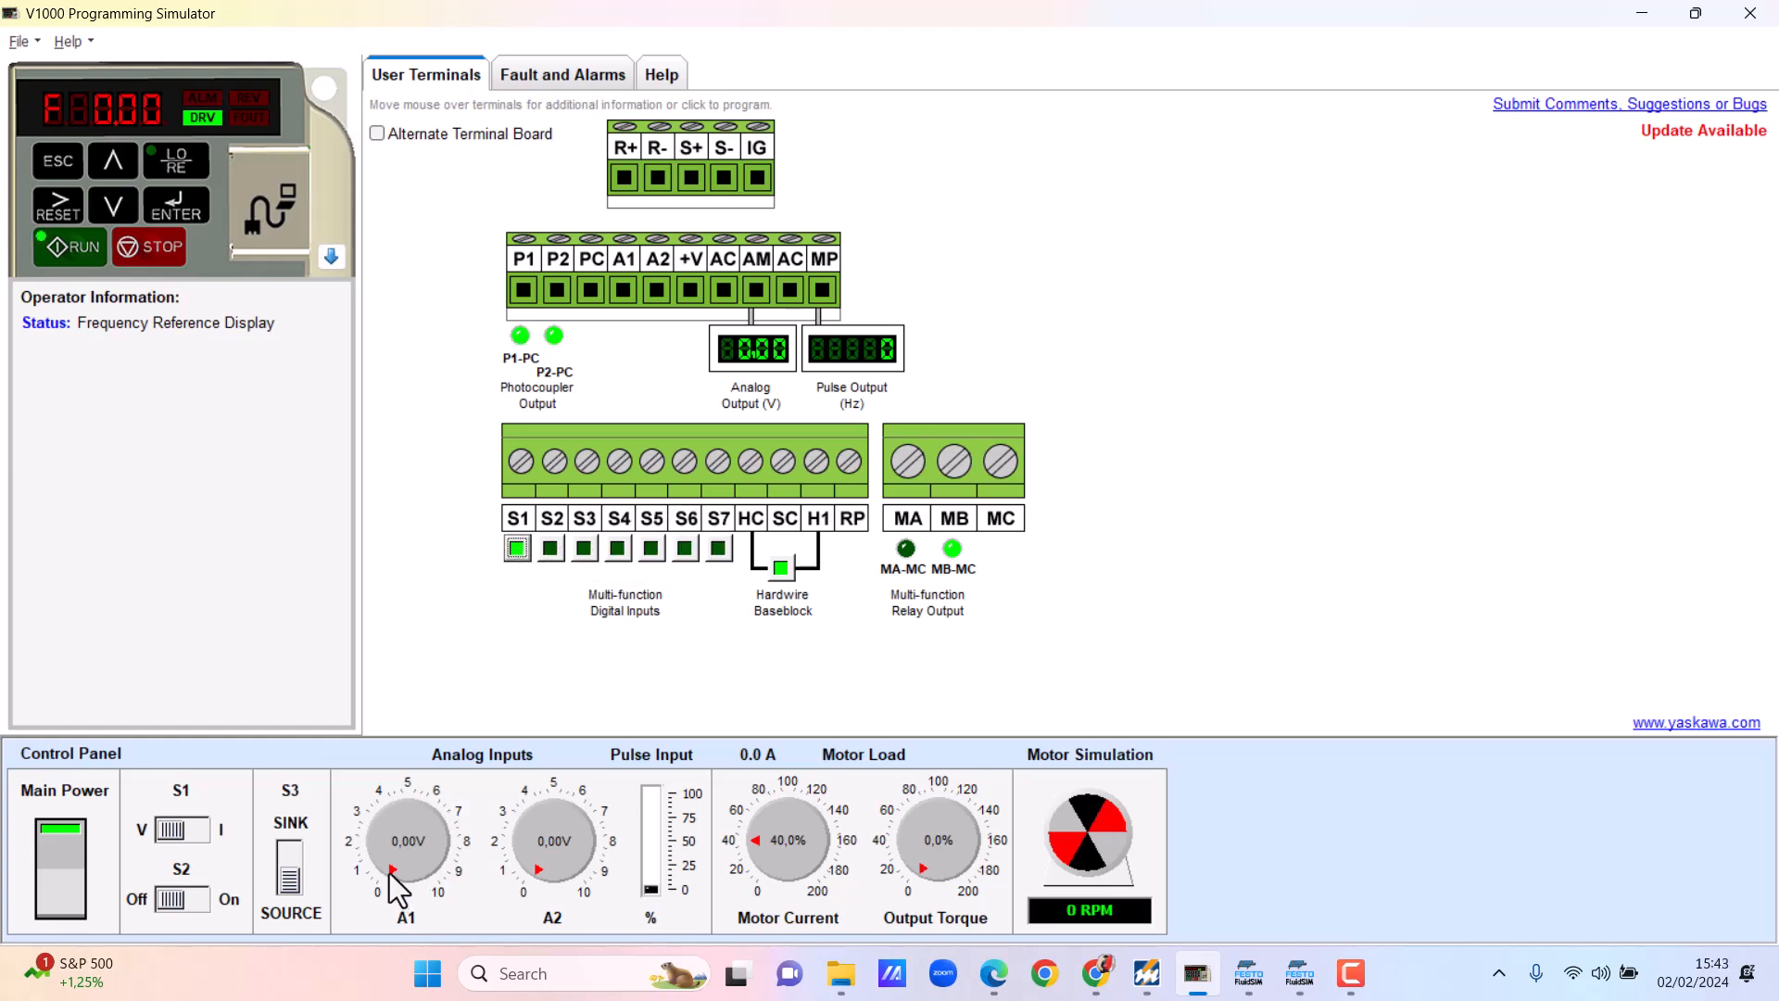
{"action": "left_click", "coordinate": [389, 873]}
{"action": "left_click_drag", "start_coordinate": [389, 874], "coordinate": [443, 873]}
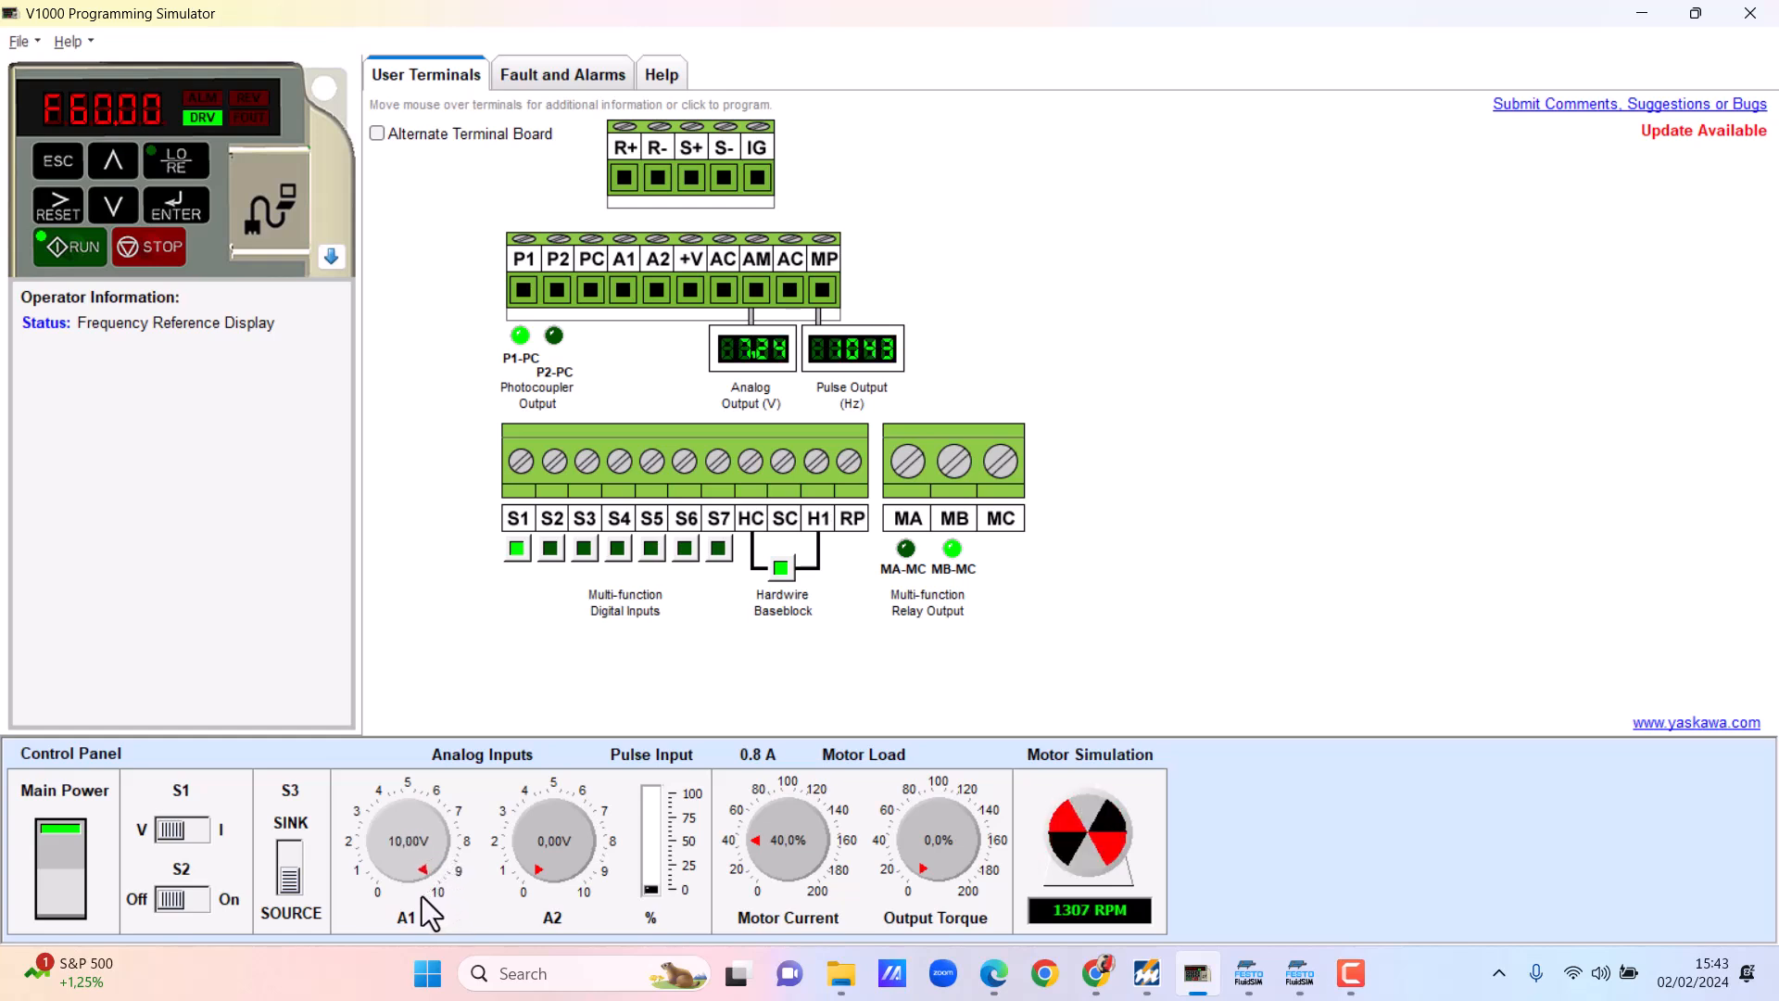
{"action": "left_click", "coordinate": [516, 548]}
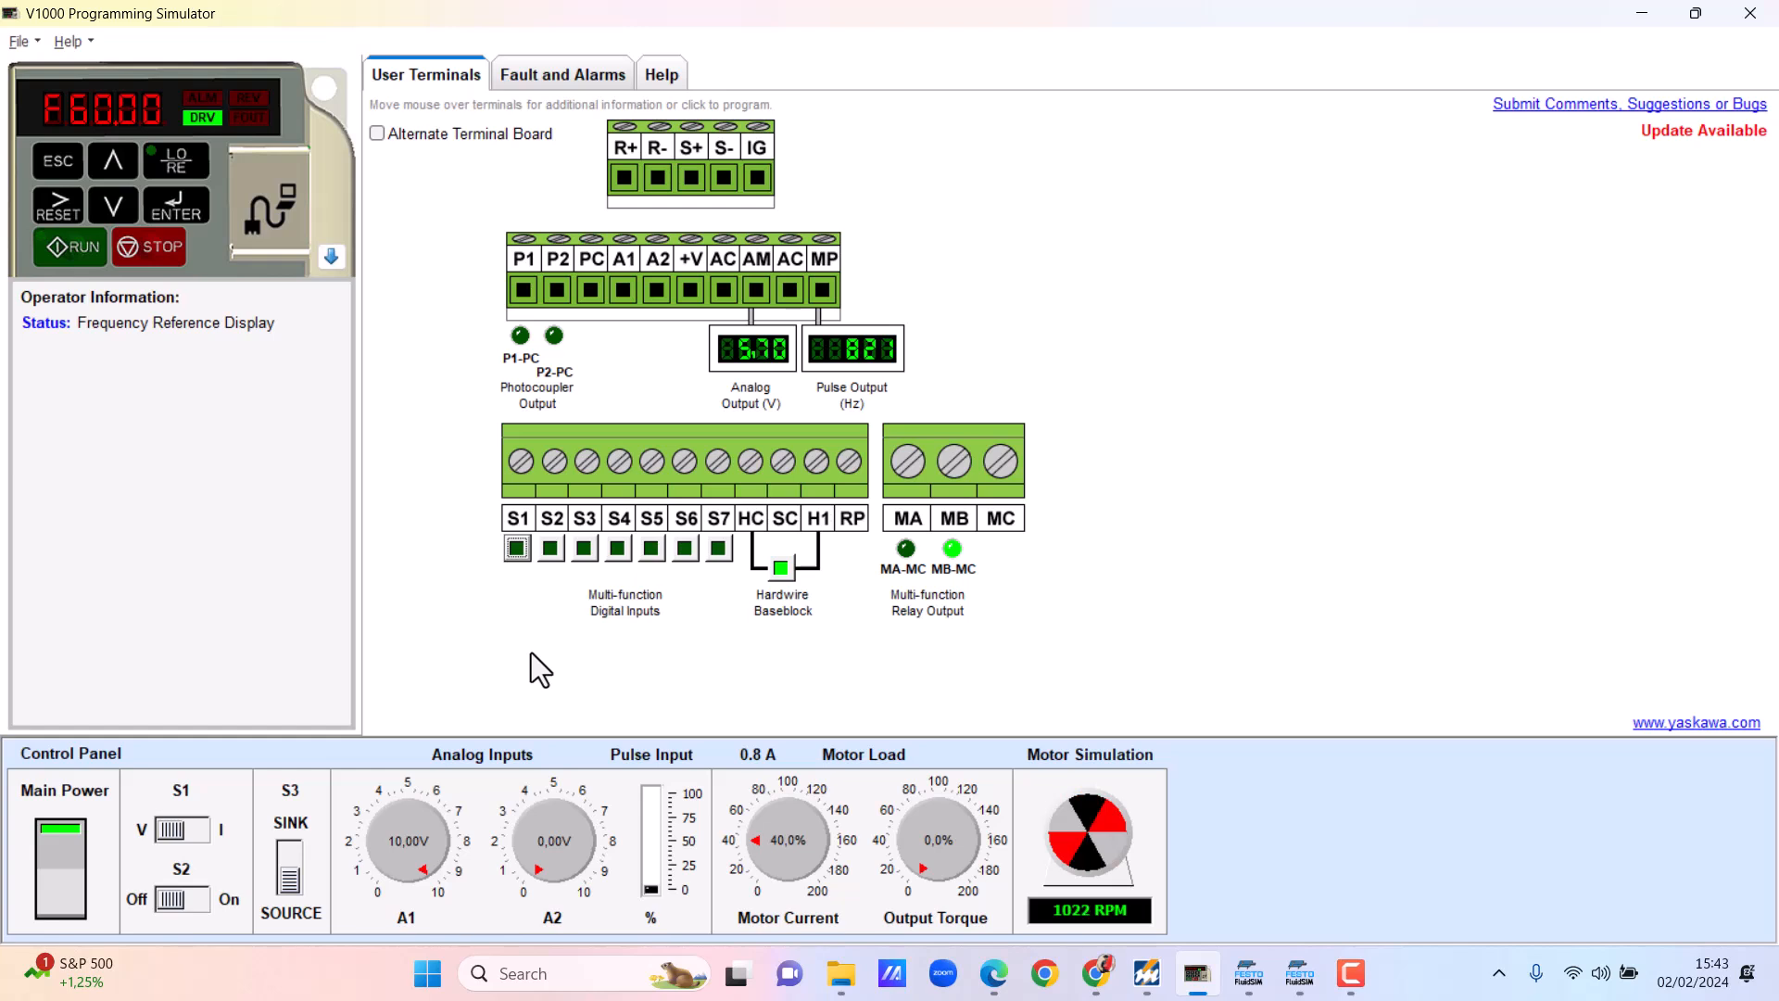
Step: Run the motor in reverse with digital input S2, lower analog input A1 to 6.62 V, and switch S2 off
{"action": "left_click", "coordinate": [551, 548]}
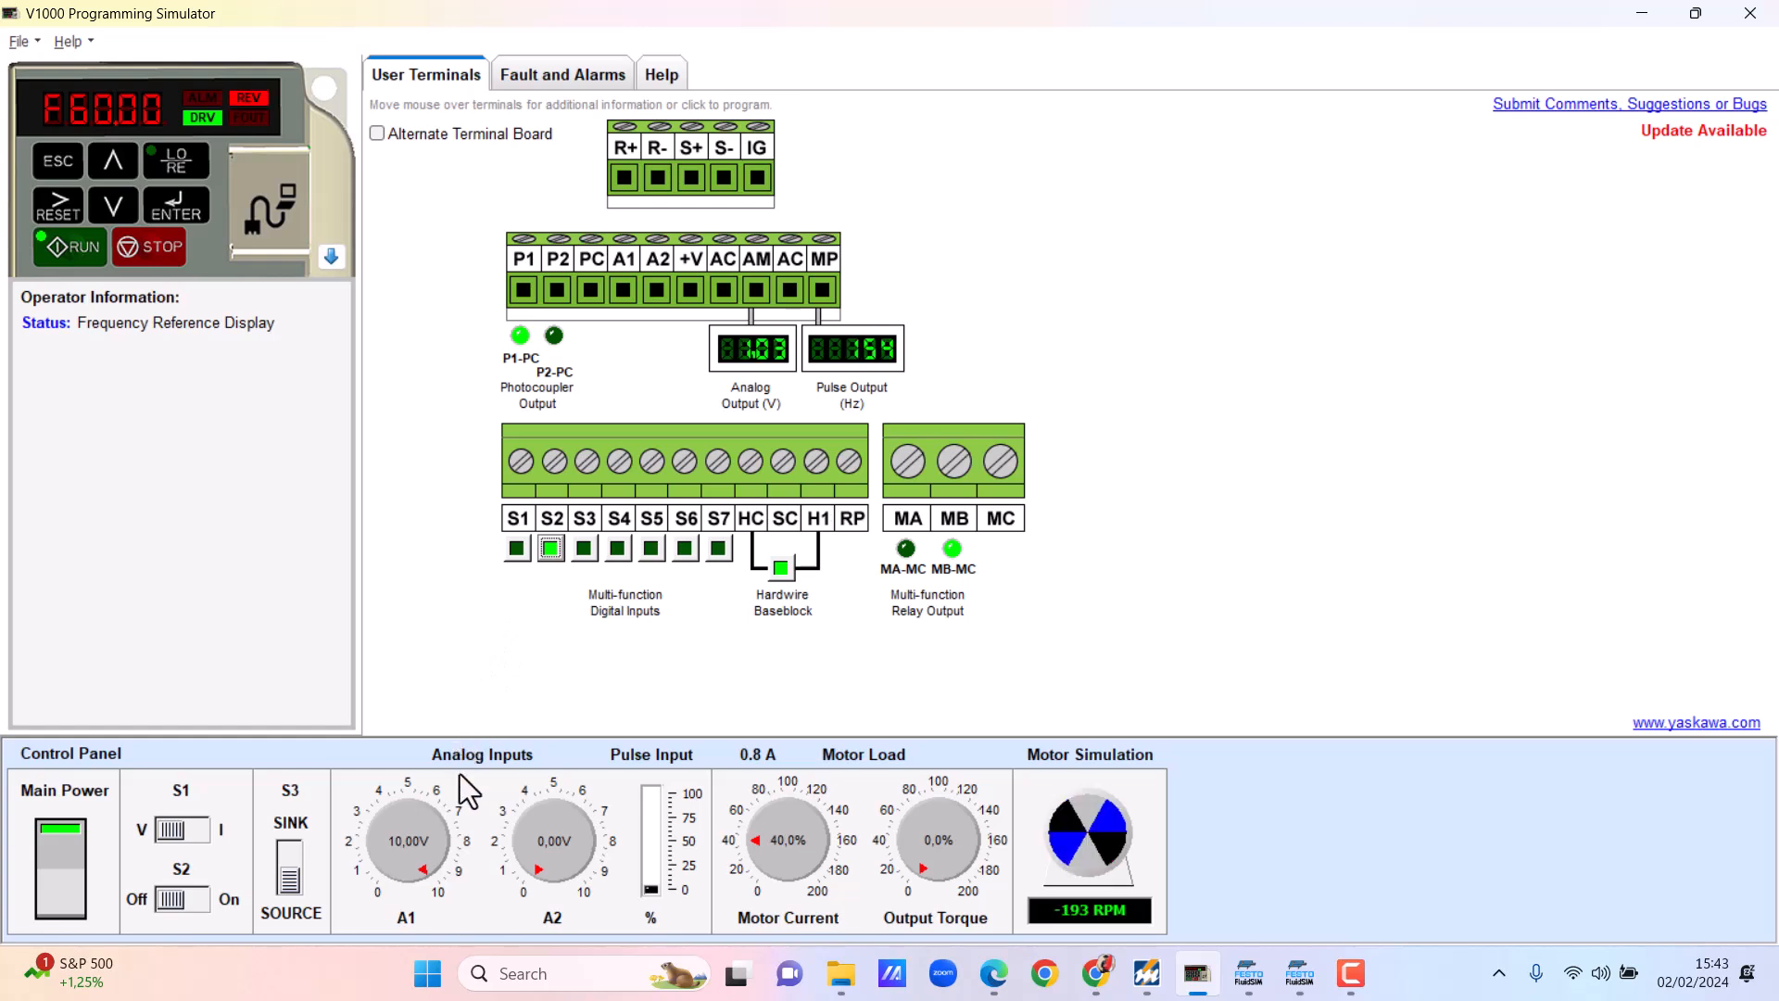
{"action": "left_click_drag", "start_coordinate": [428, 885], "coordinate": [381, 869]}
{"action": "left_click_drag", "start_coordinate": [392, 799], "coordinate": [426, 825]}
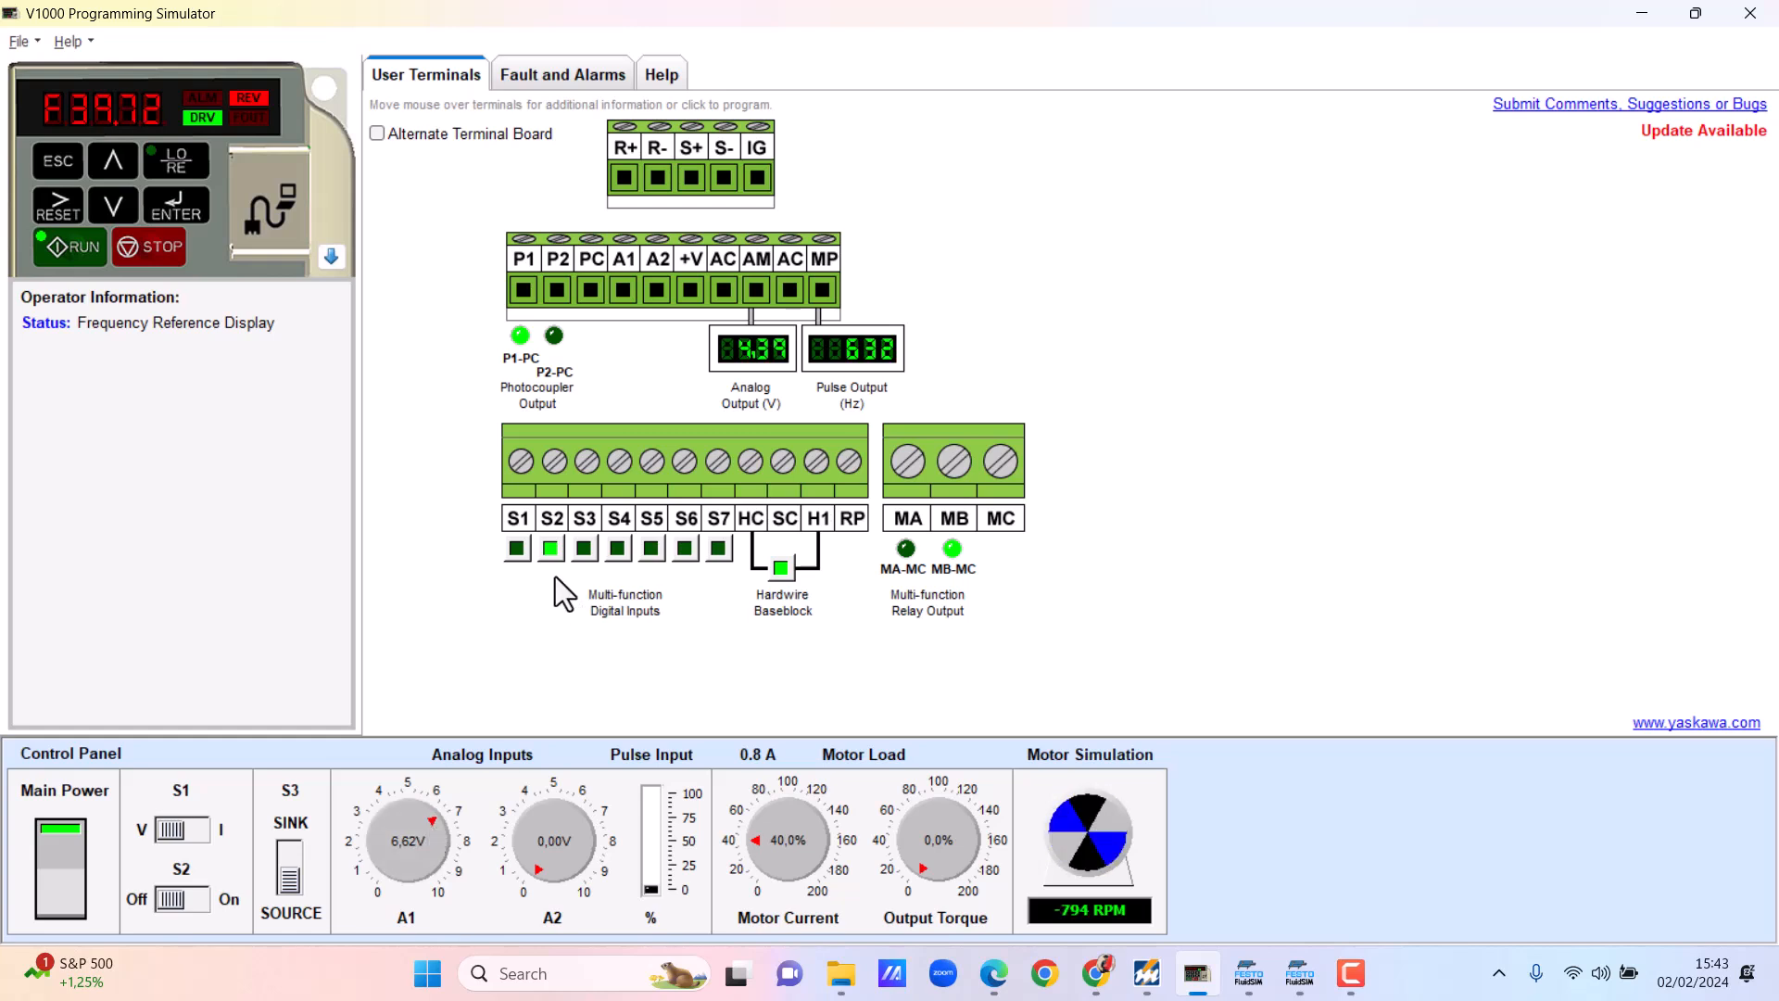
{"action": "left_click", "coordinate": [550, 548]}
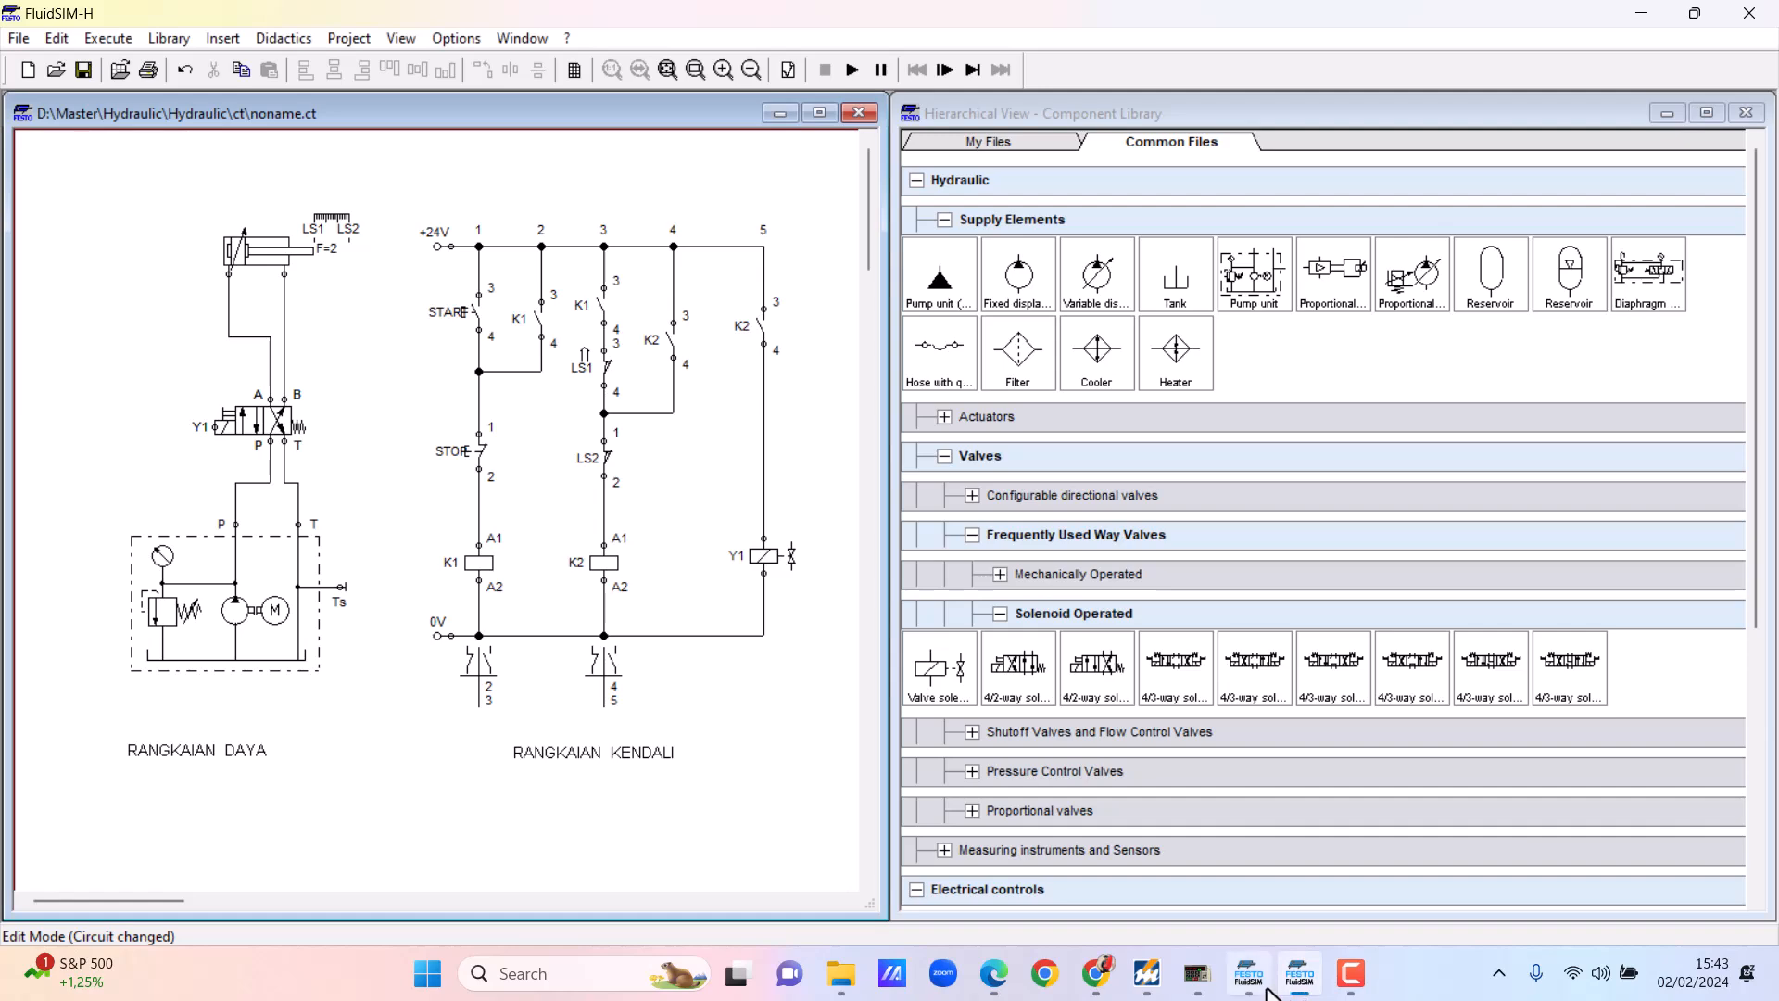
Step: Review the open FluidSIM-H, FluidSIM-P, EKTS and V1000 simulator windows in turn, ending on the FluidSIM-P circuit
{"action": "left_click", "coordinate": [1246, 982]}
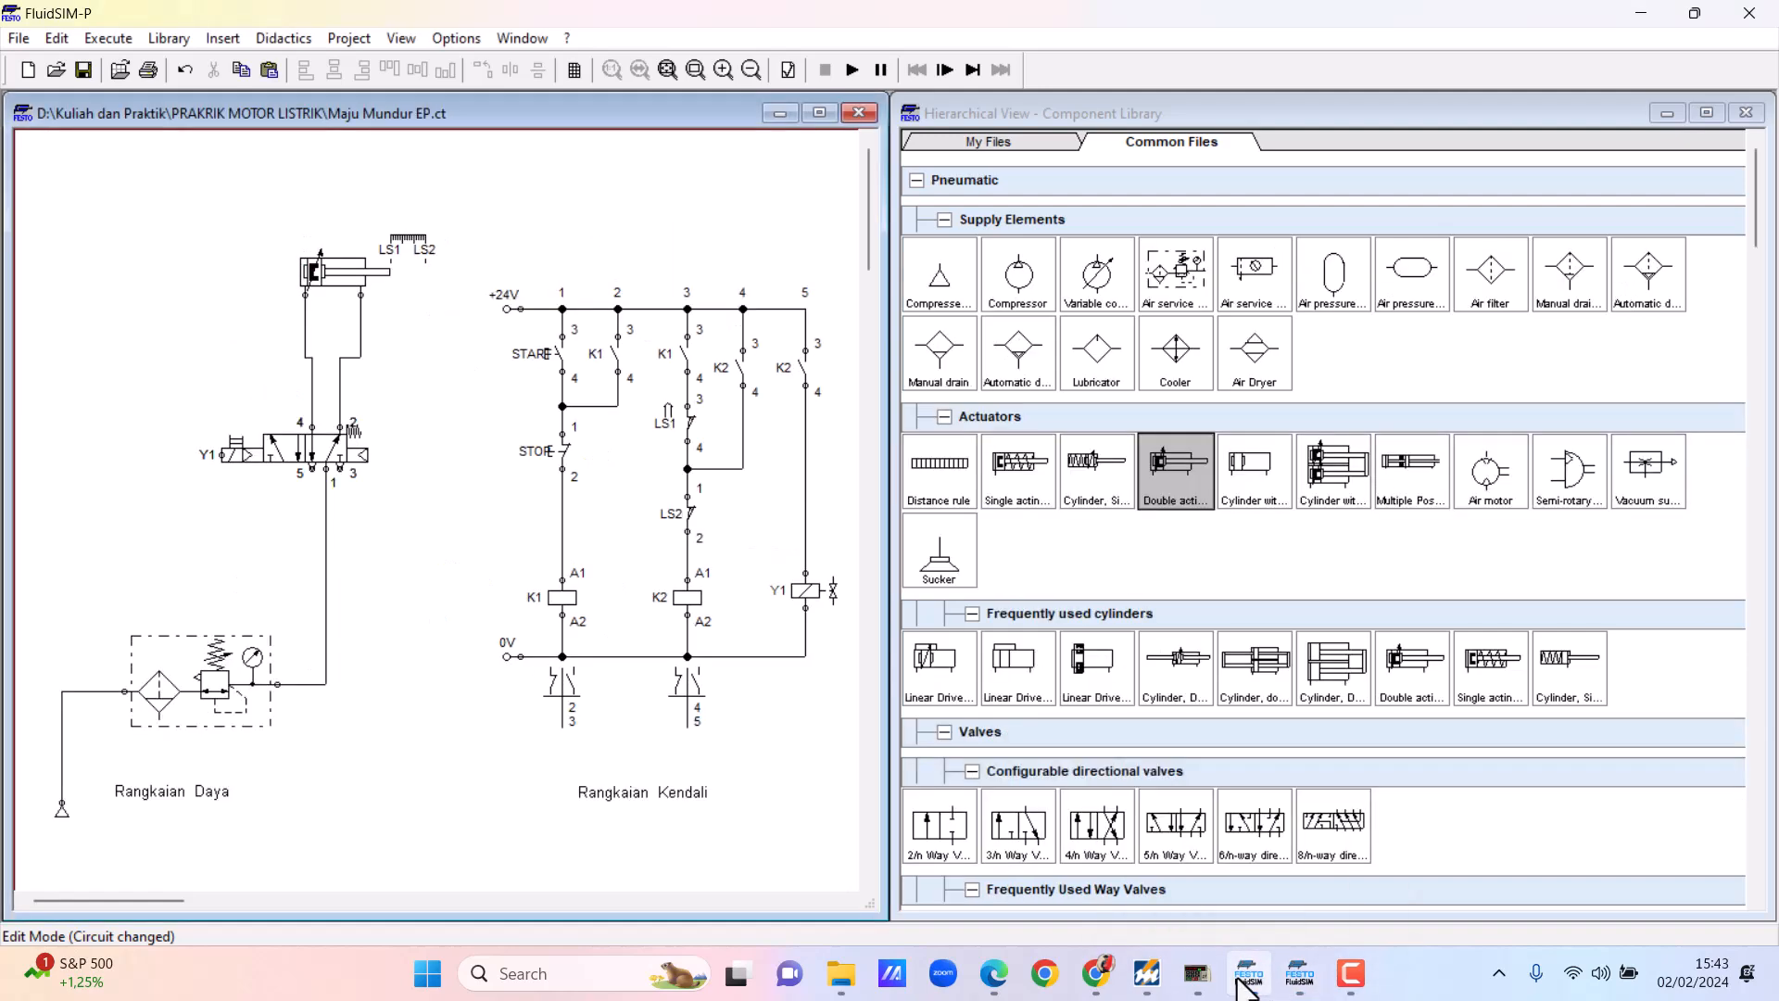
{"action": "left_click", "coordinate": [1147, 972]}
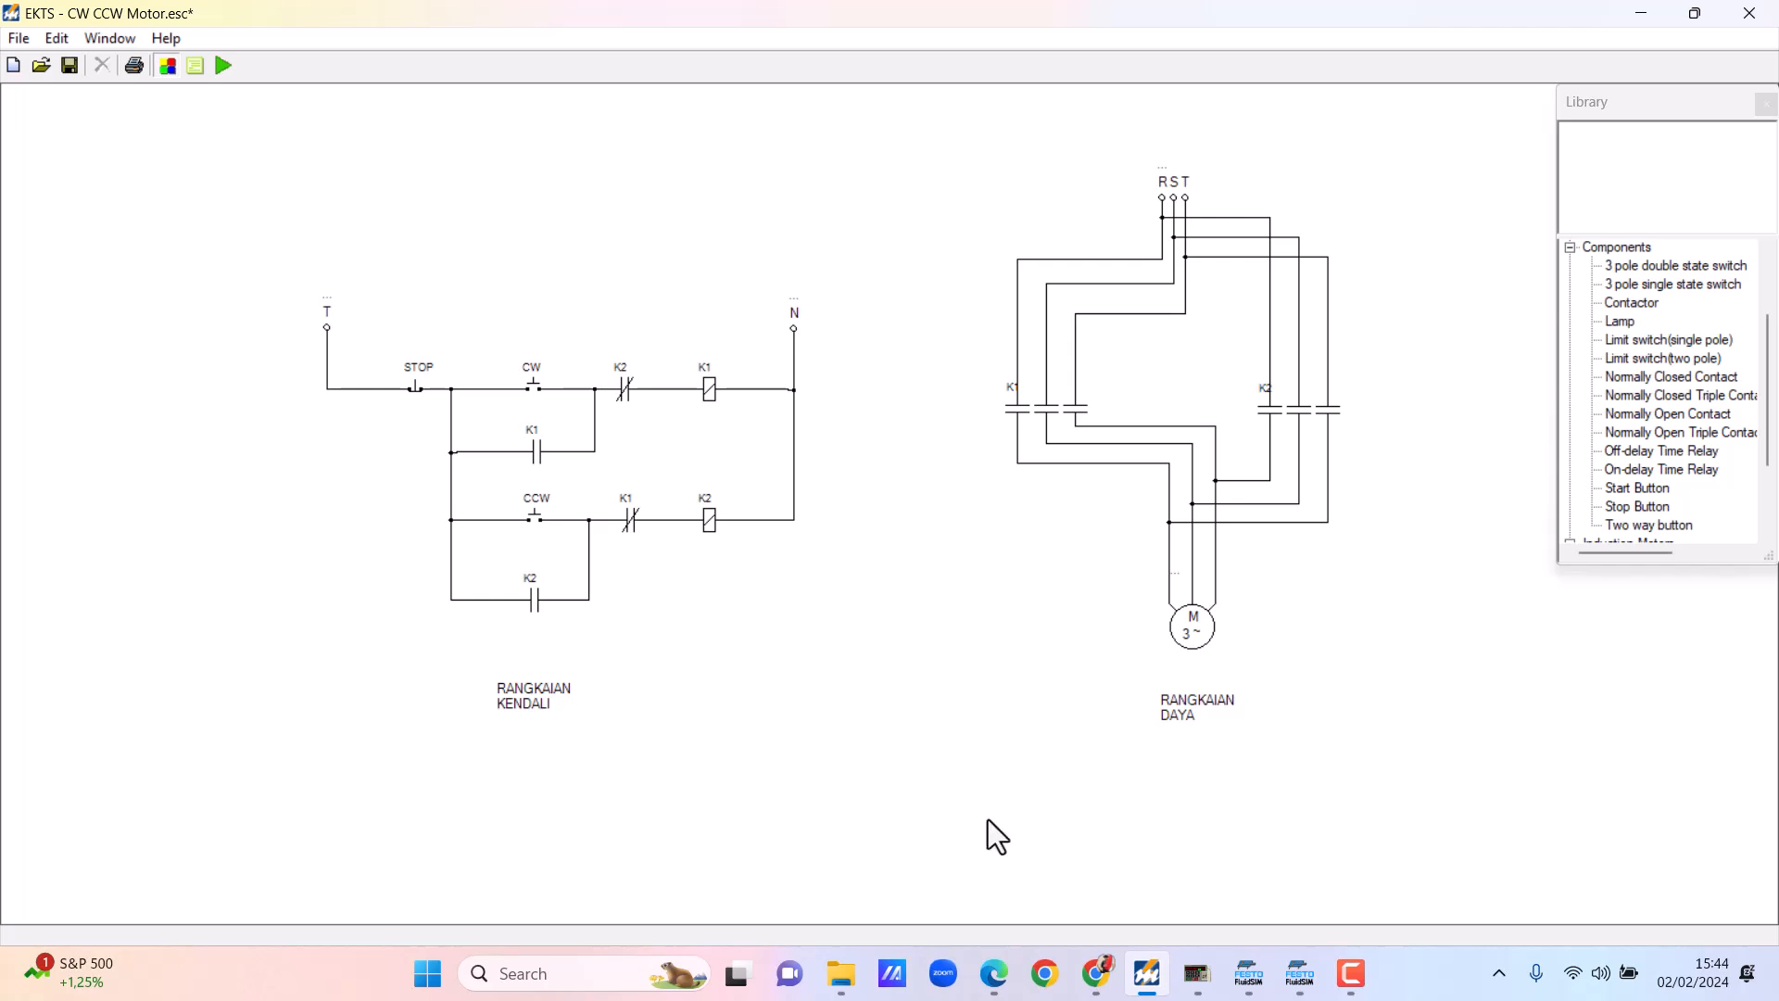
{"action": "left_click", "coordinate": [1195, 984]}
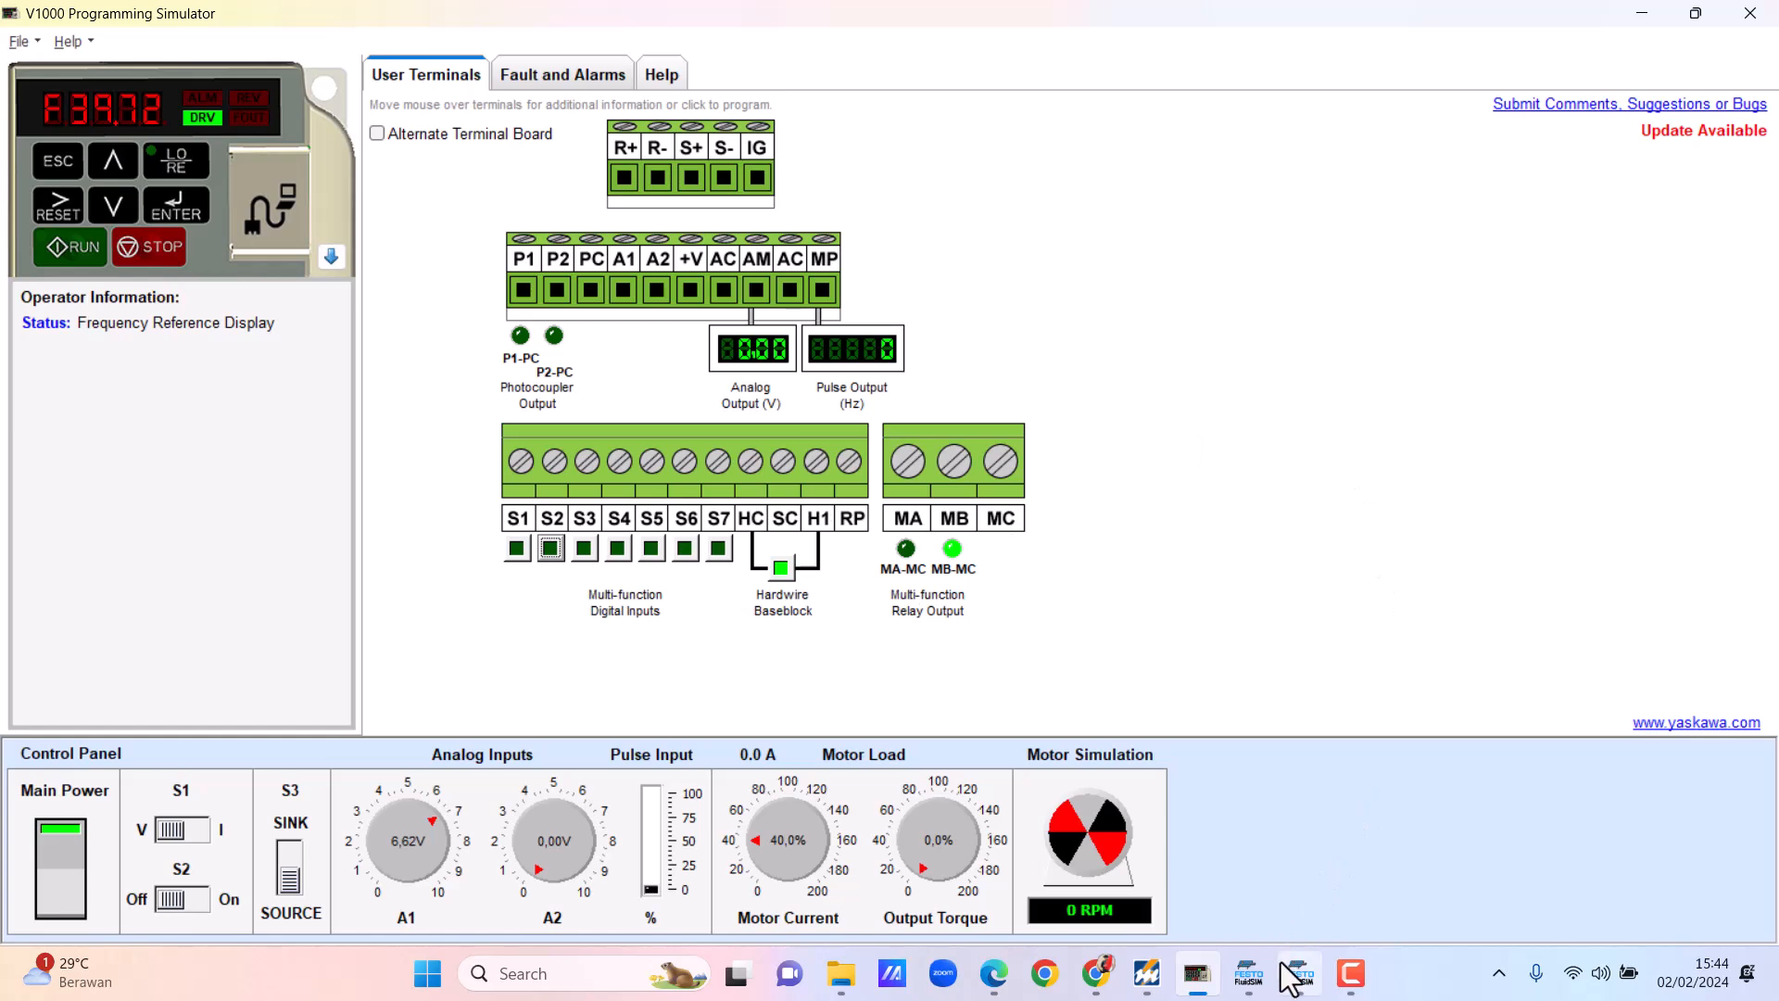
{"action": "left_click", "coordinate": [1246, 980]}
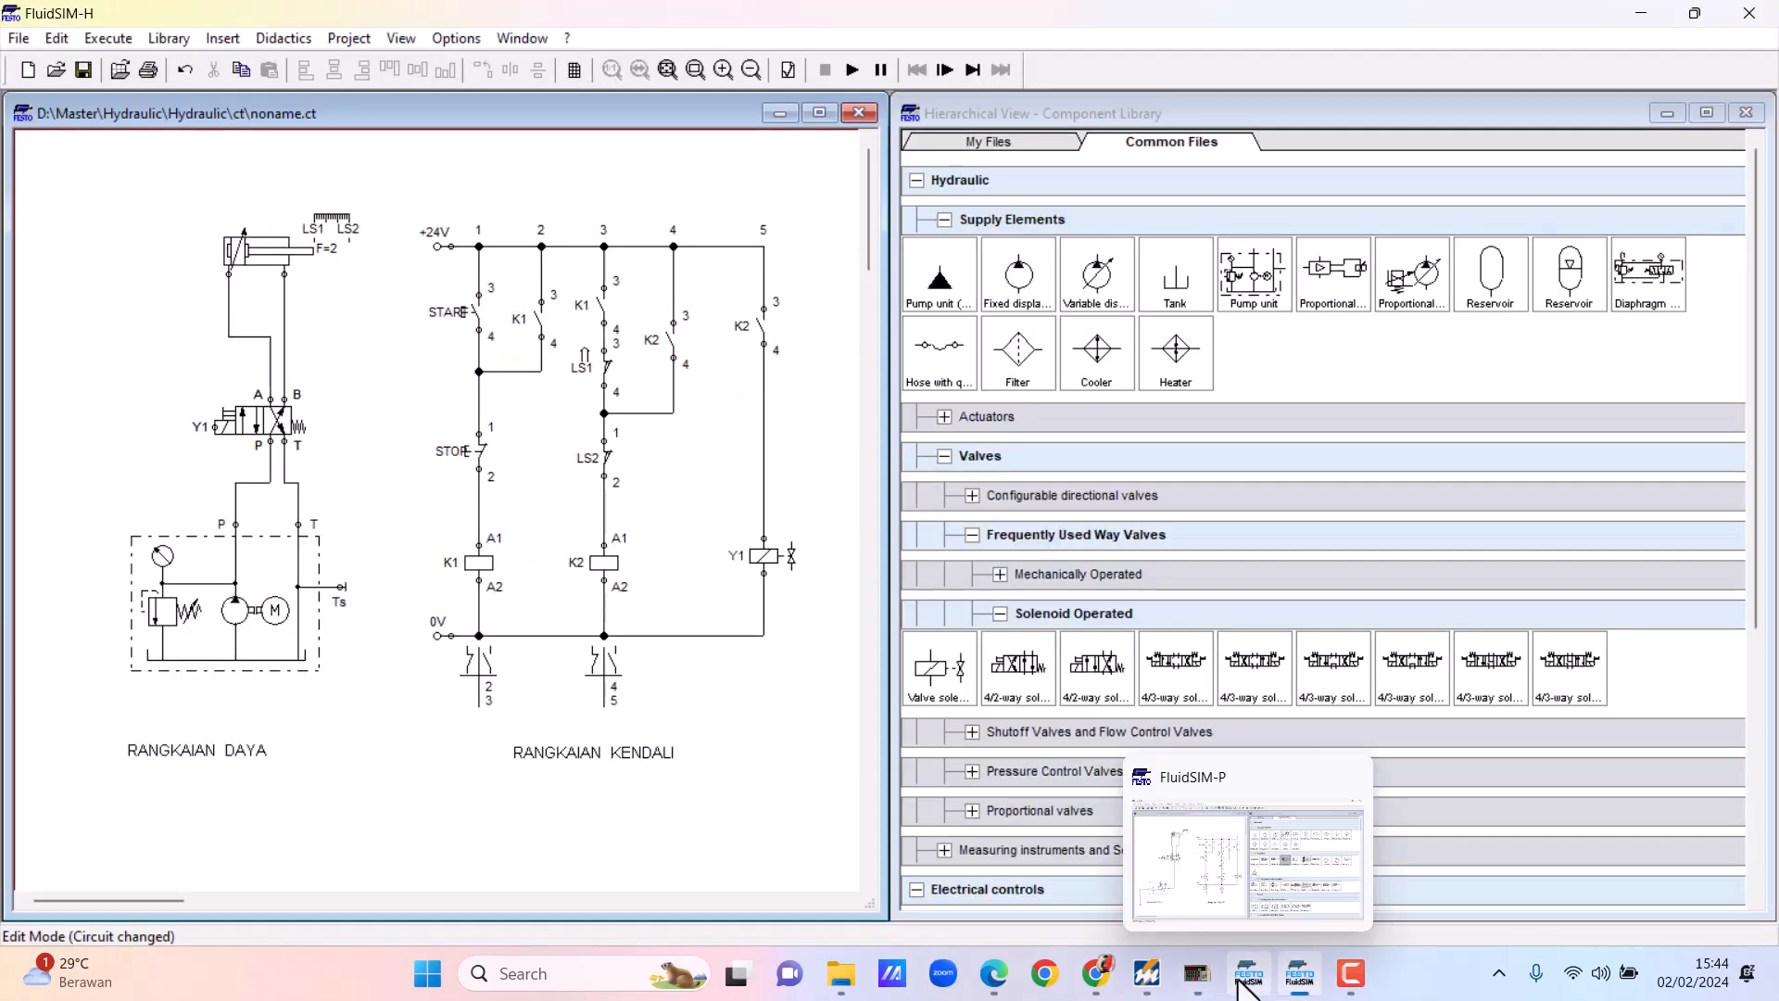
{"action": "left_click", "coordinate": [1245, 985]}
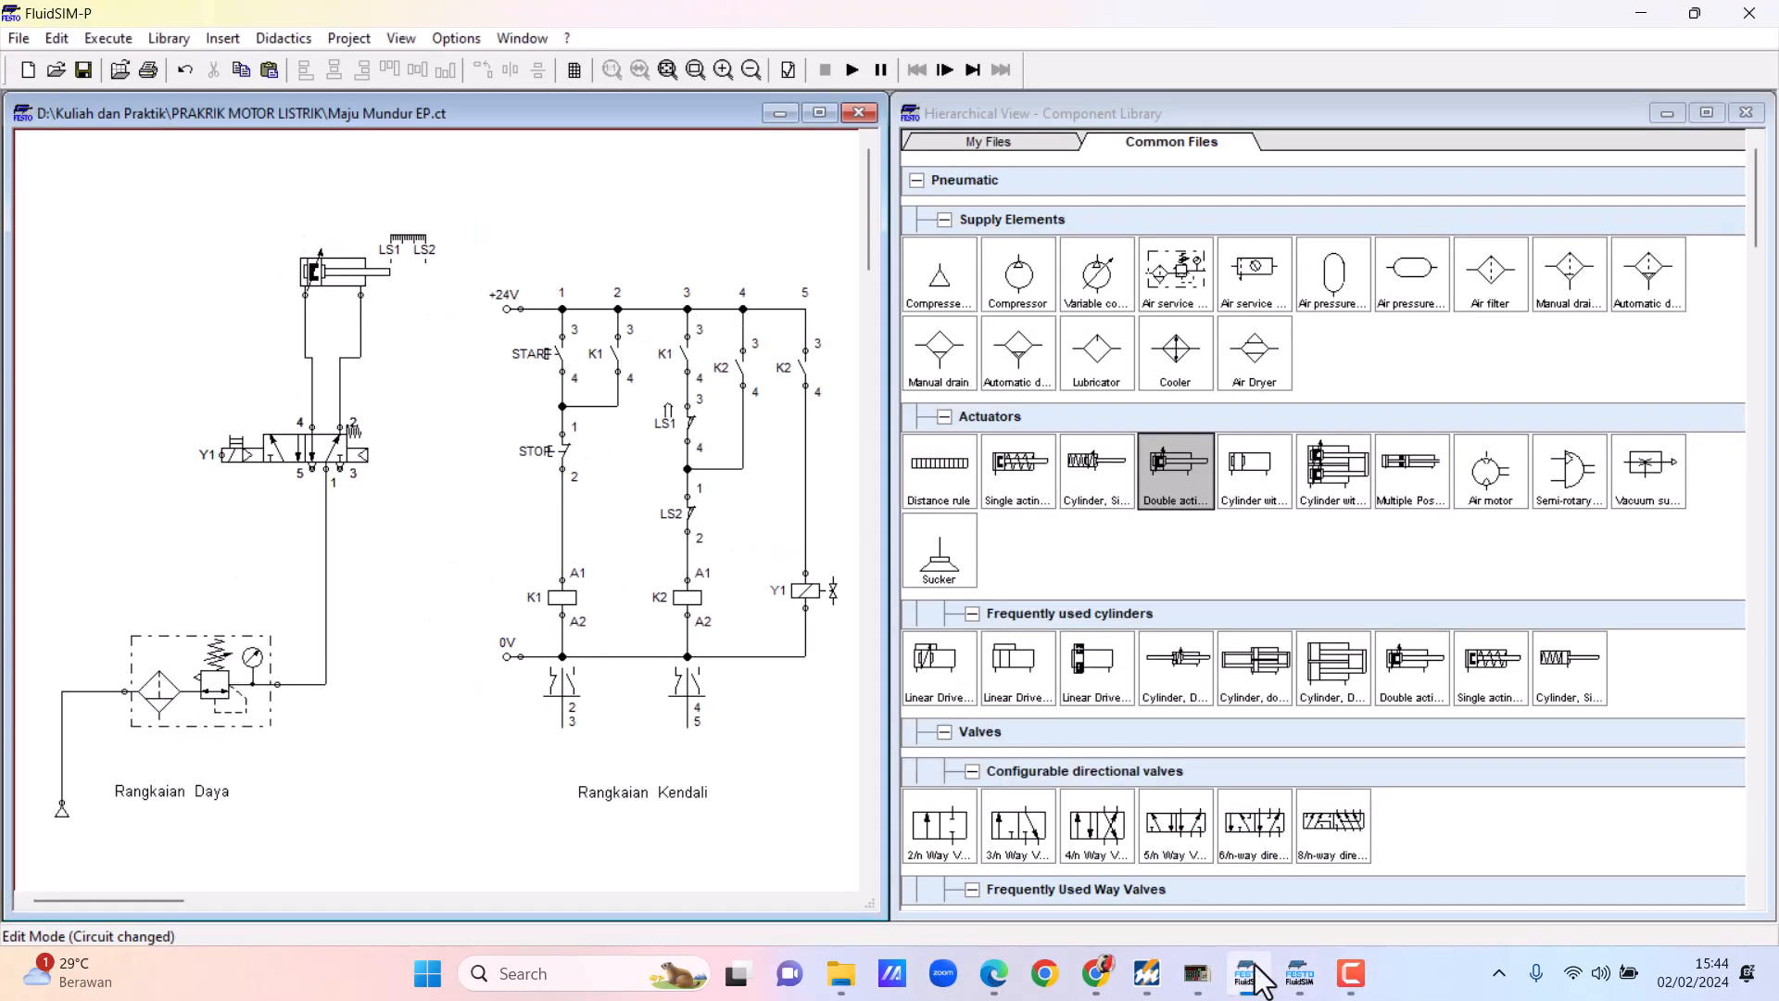